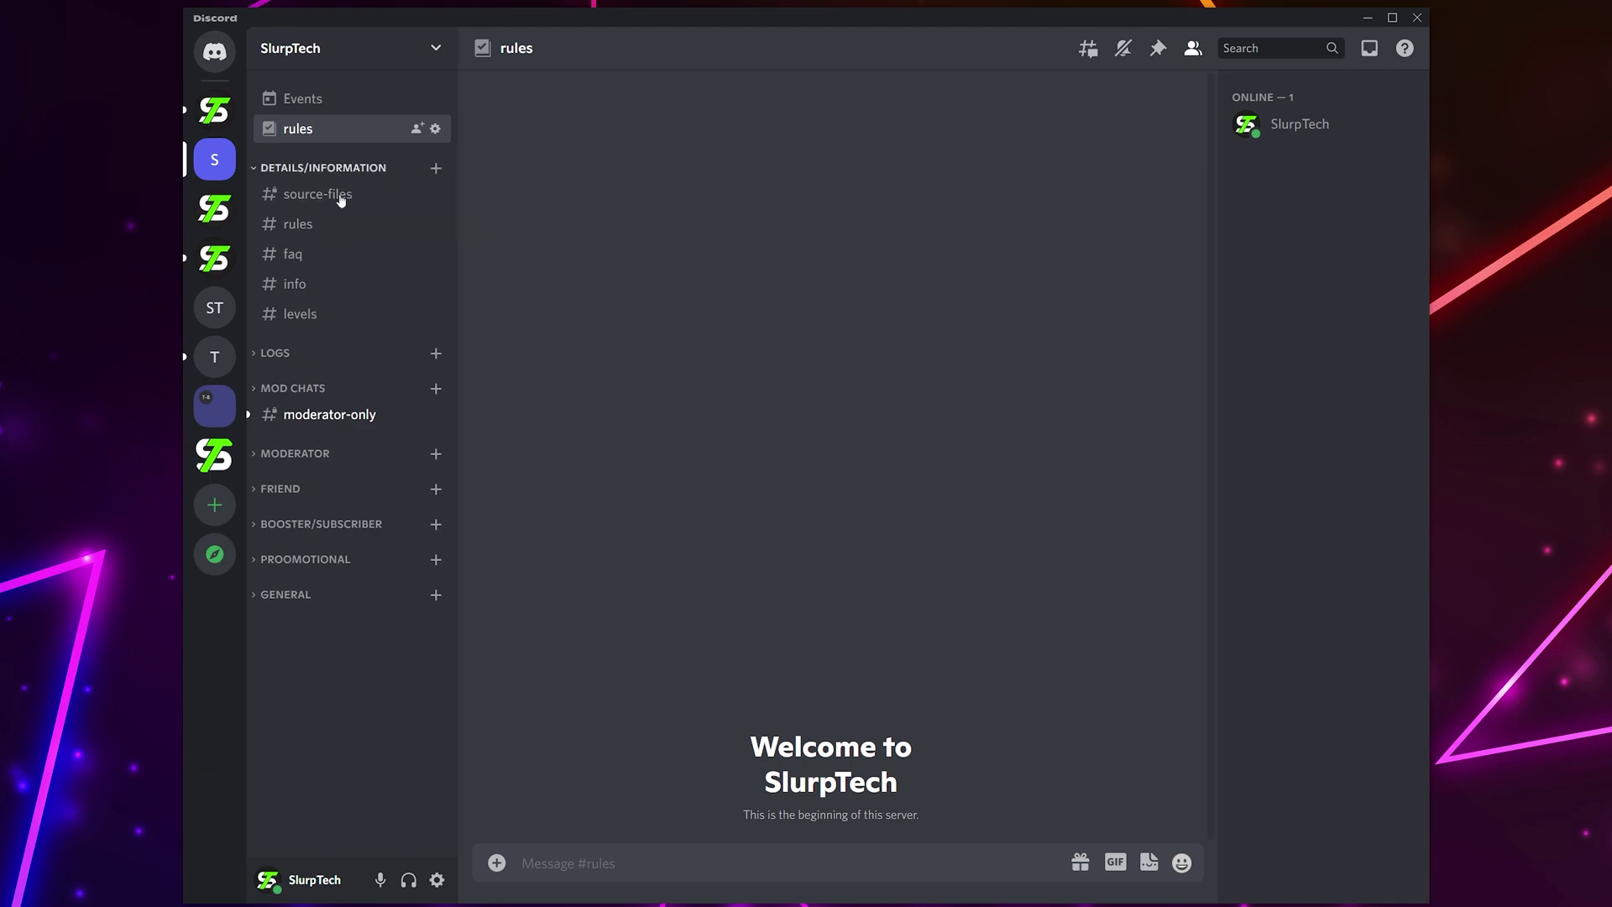
Step: Create a text channel named 'welcome' on the SlurpTech server
right_click(339, 154)
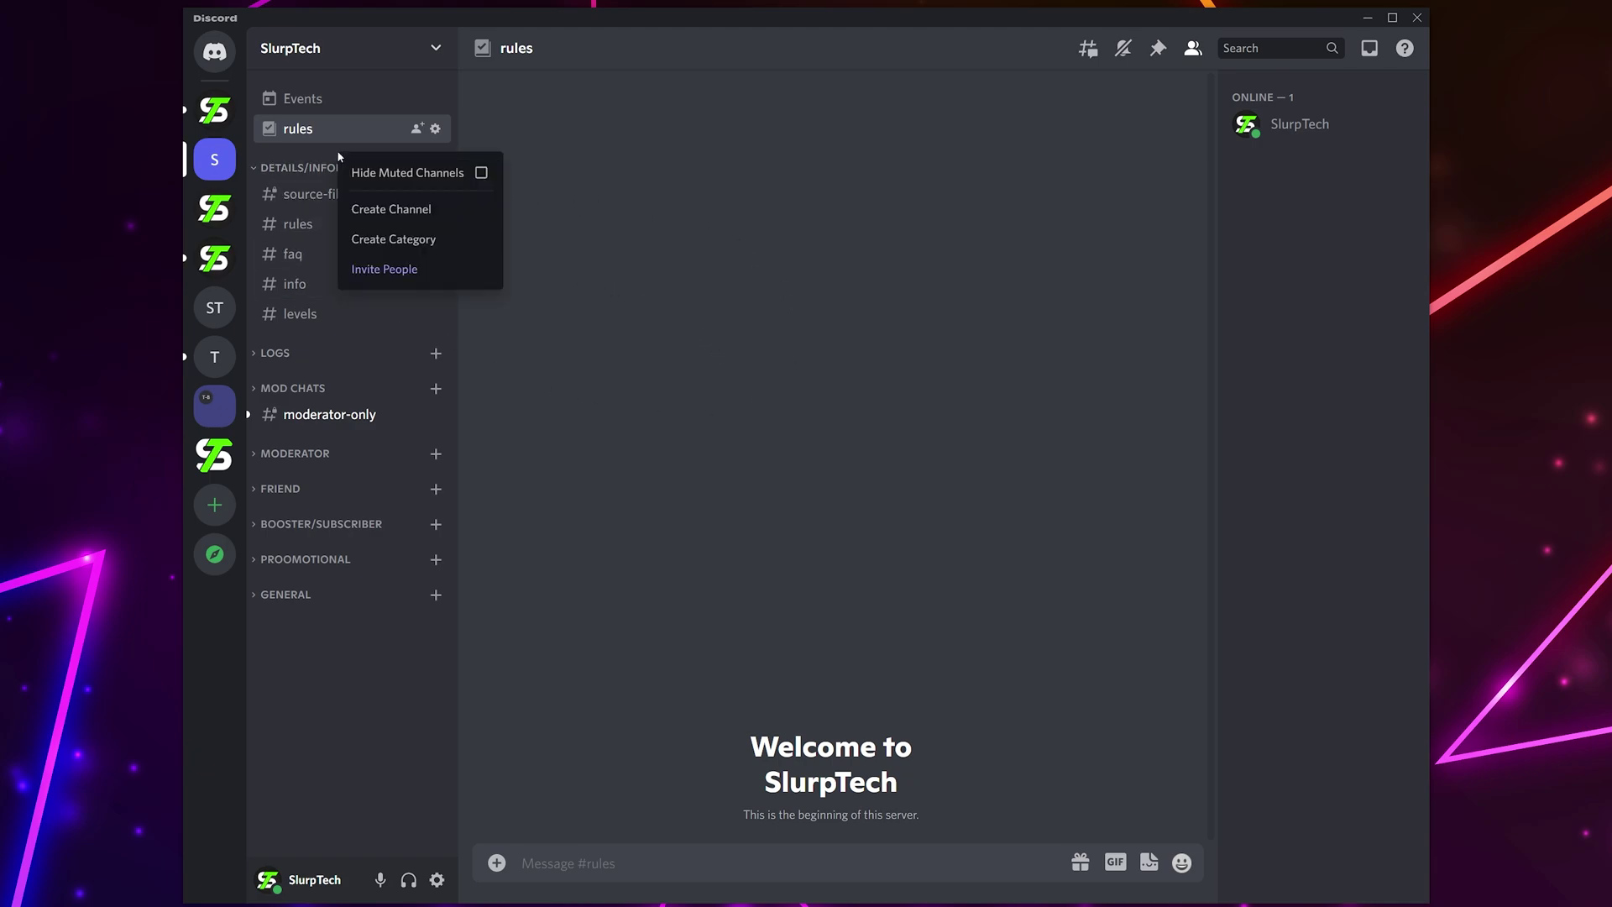
click(389, 210)
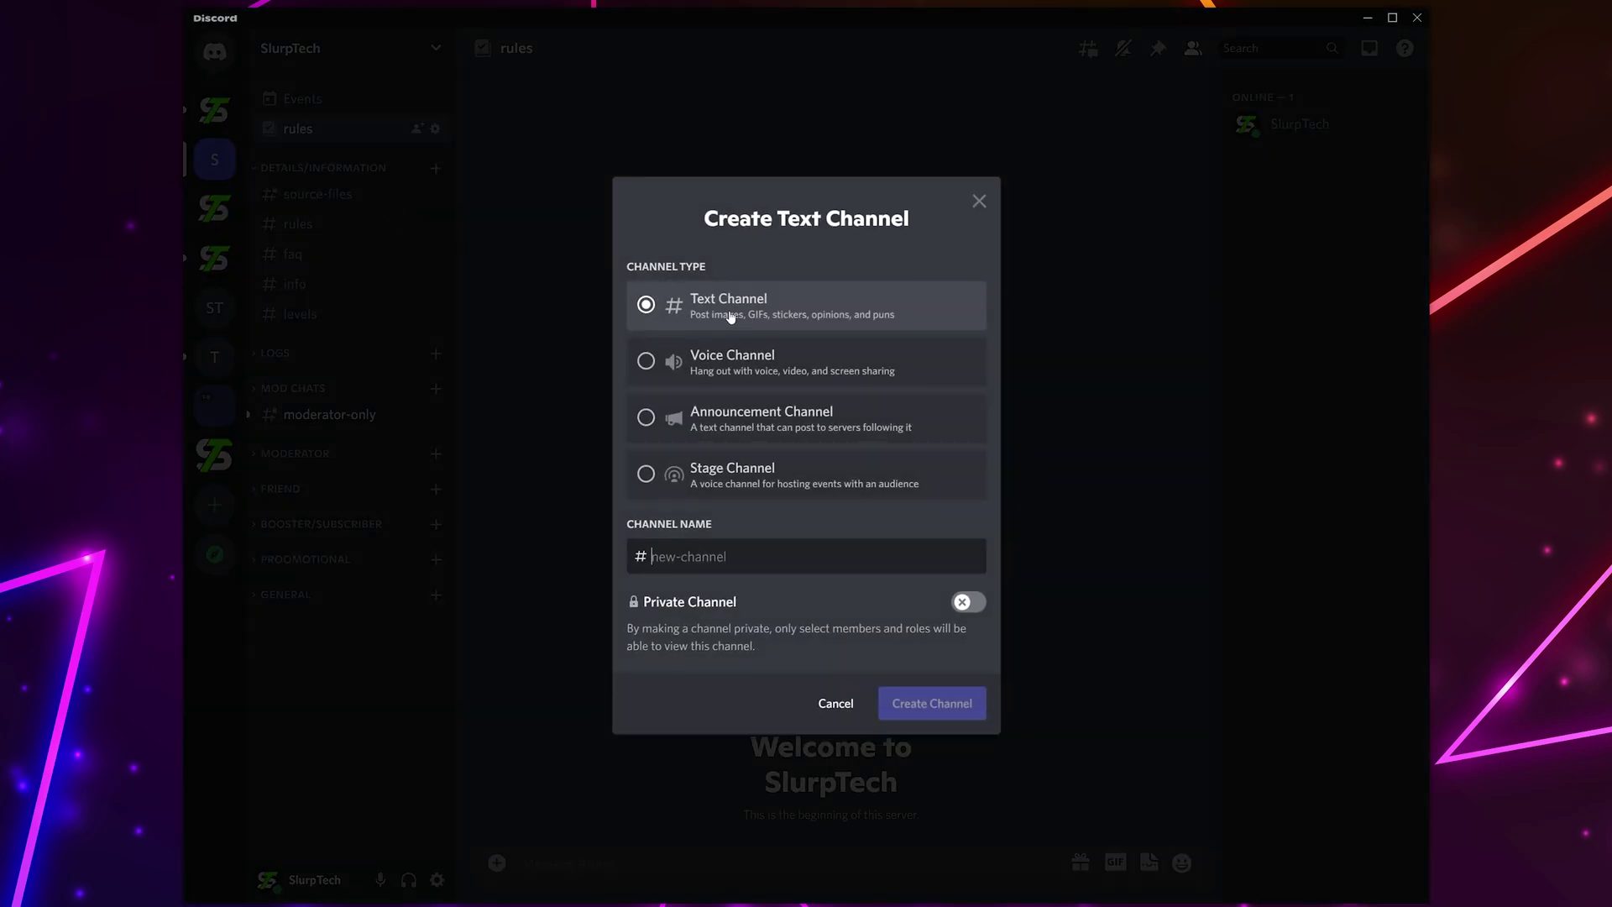
text(welcome)
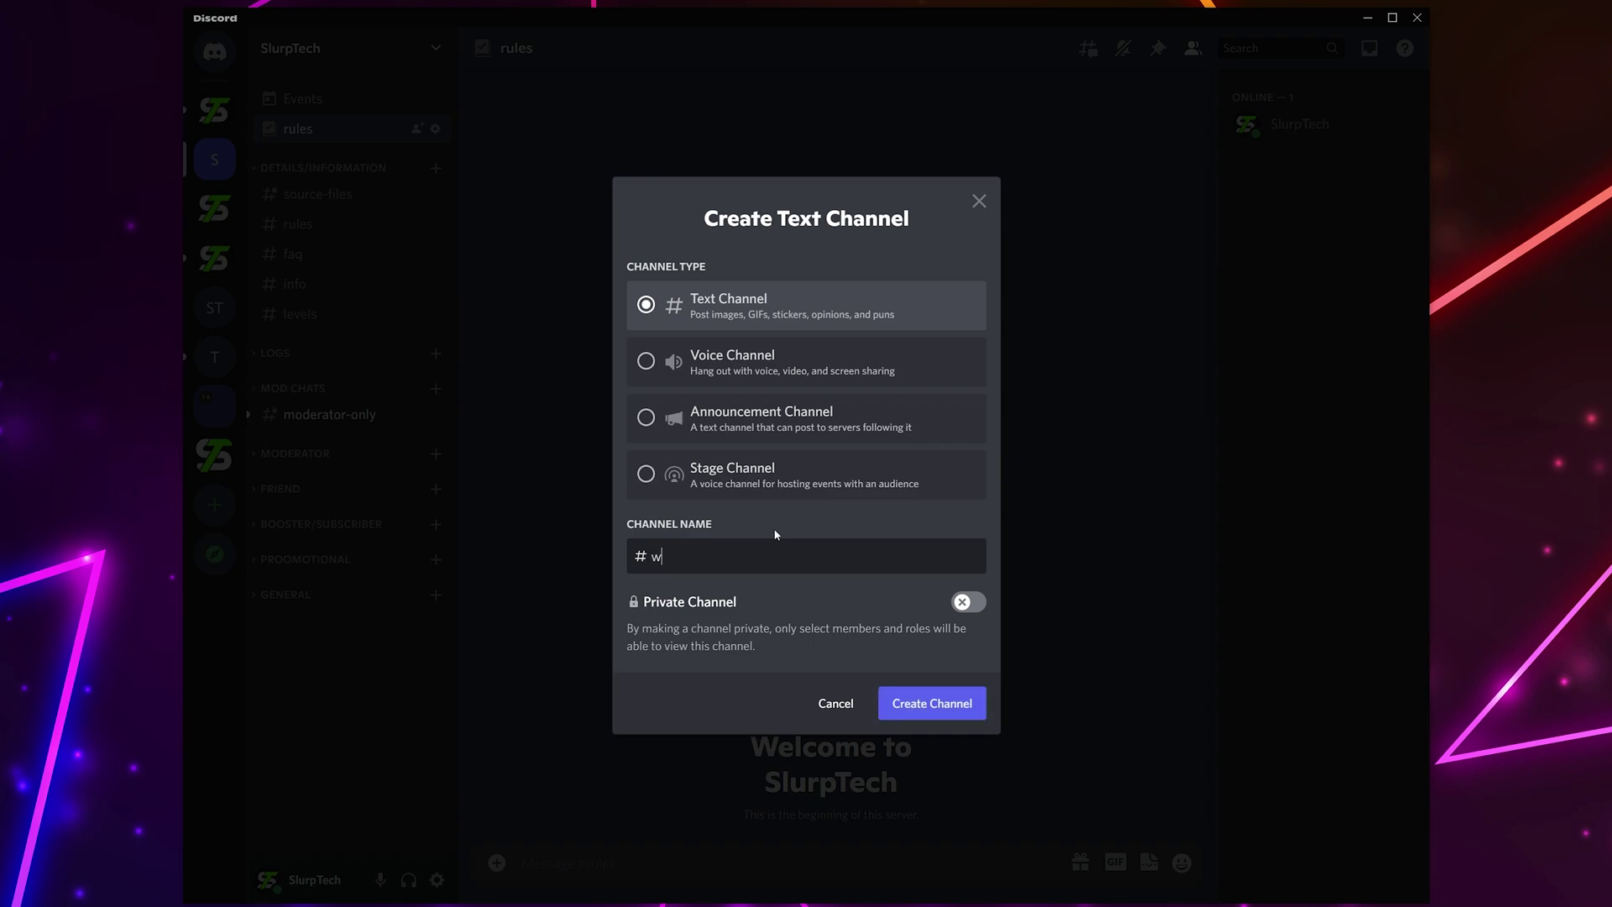
click(904, 703)
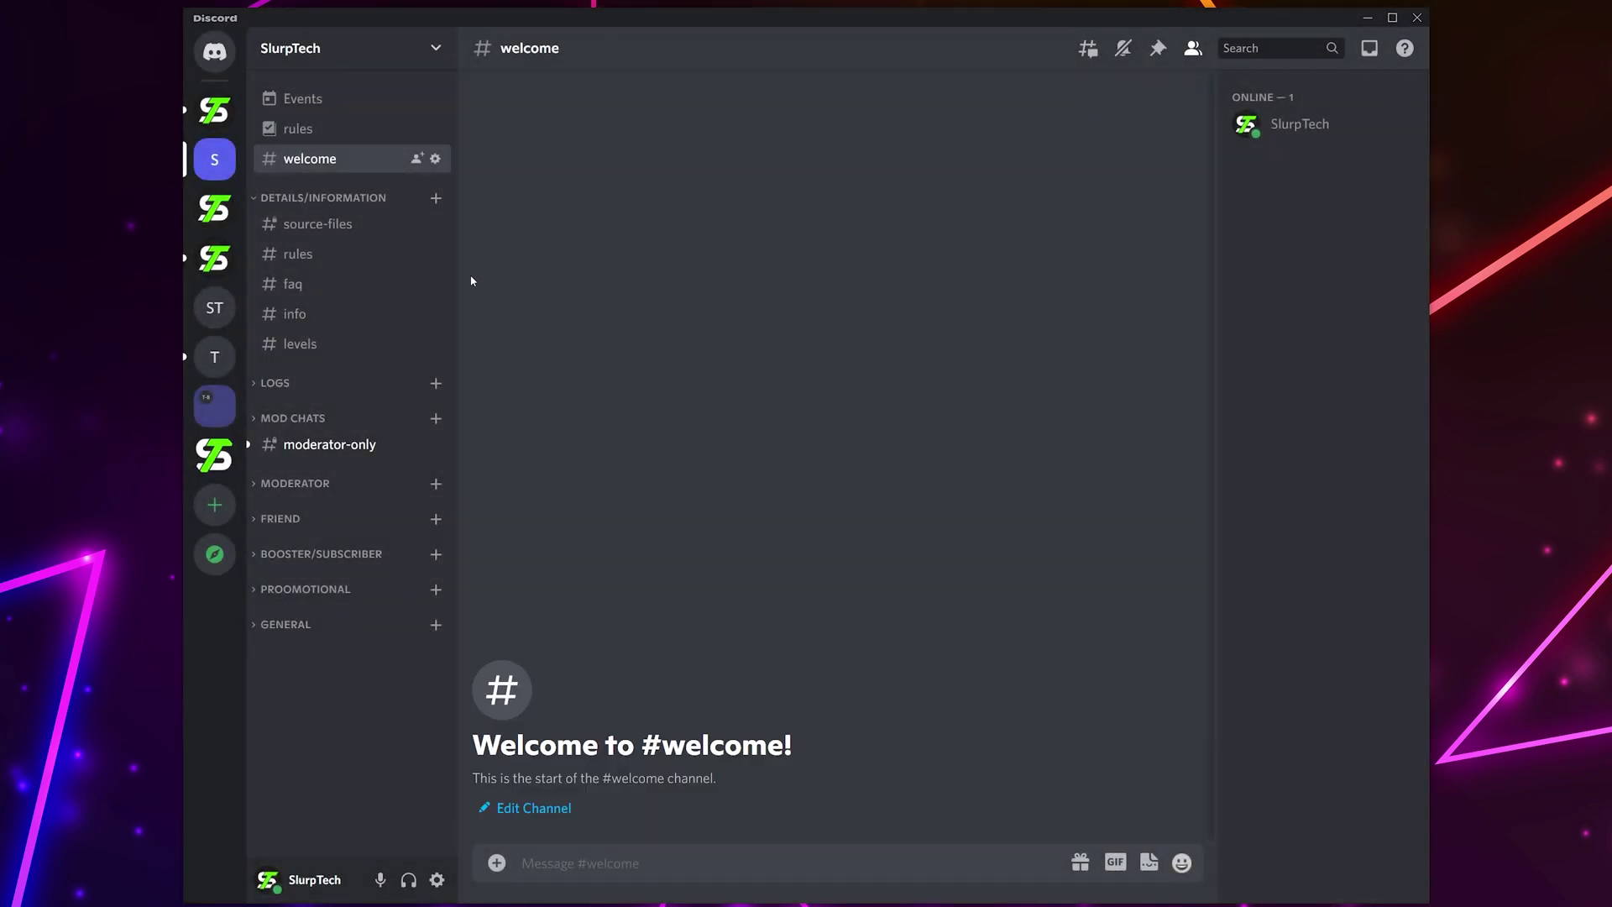
right_click(360, 167)
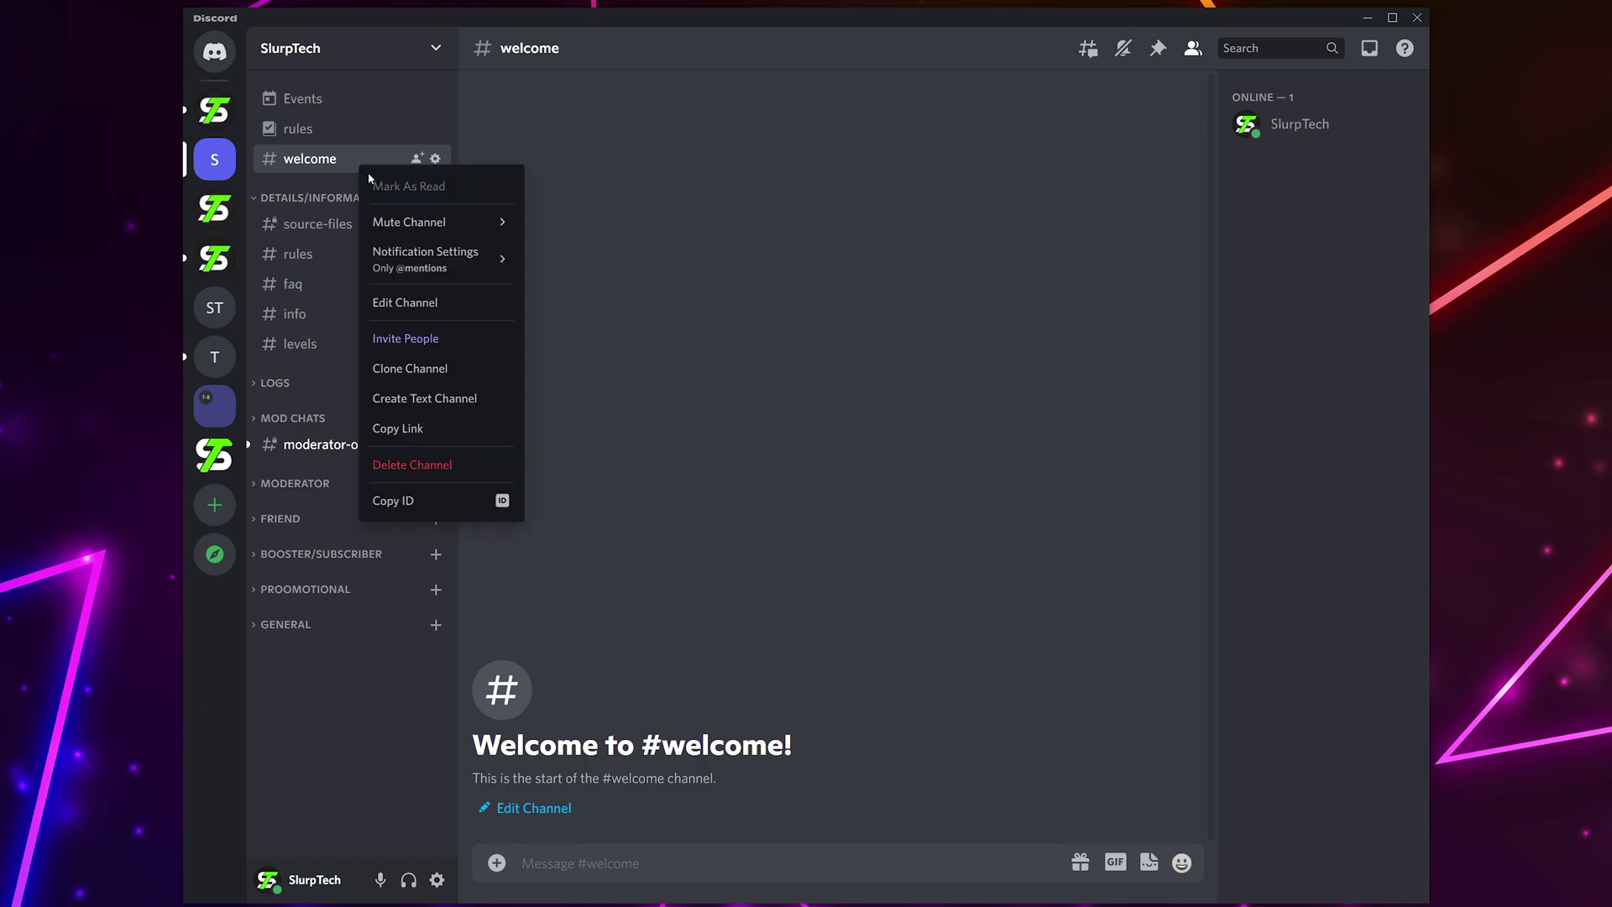
click(389, 304)
click(443, 148)
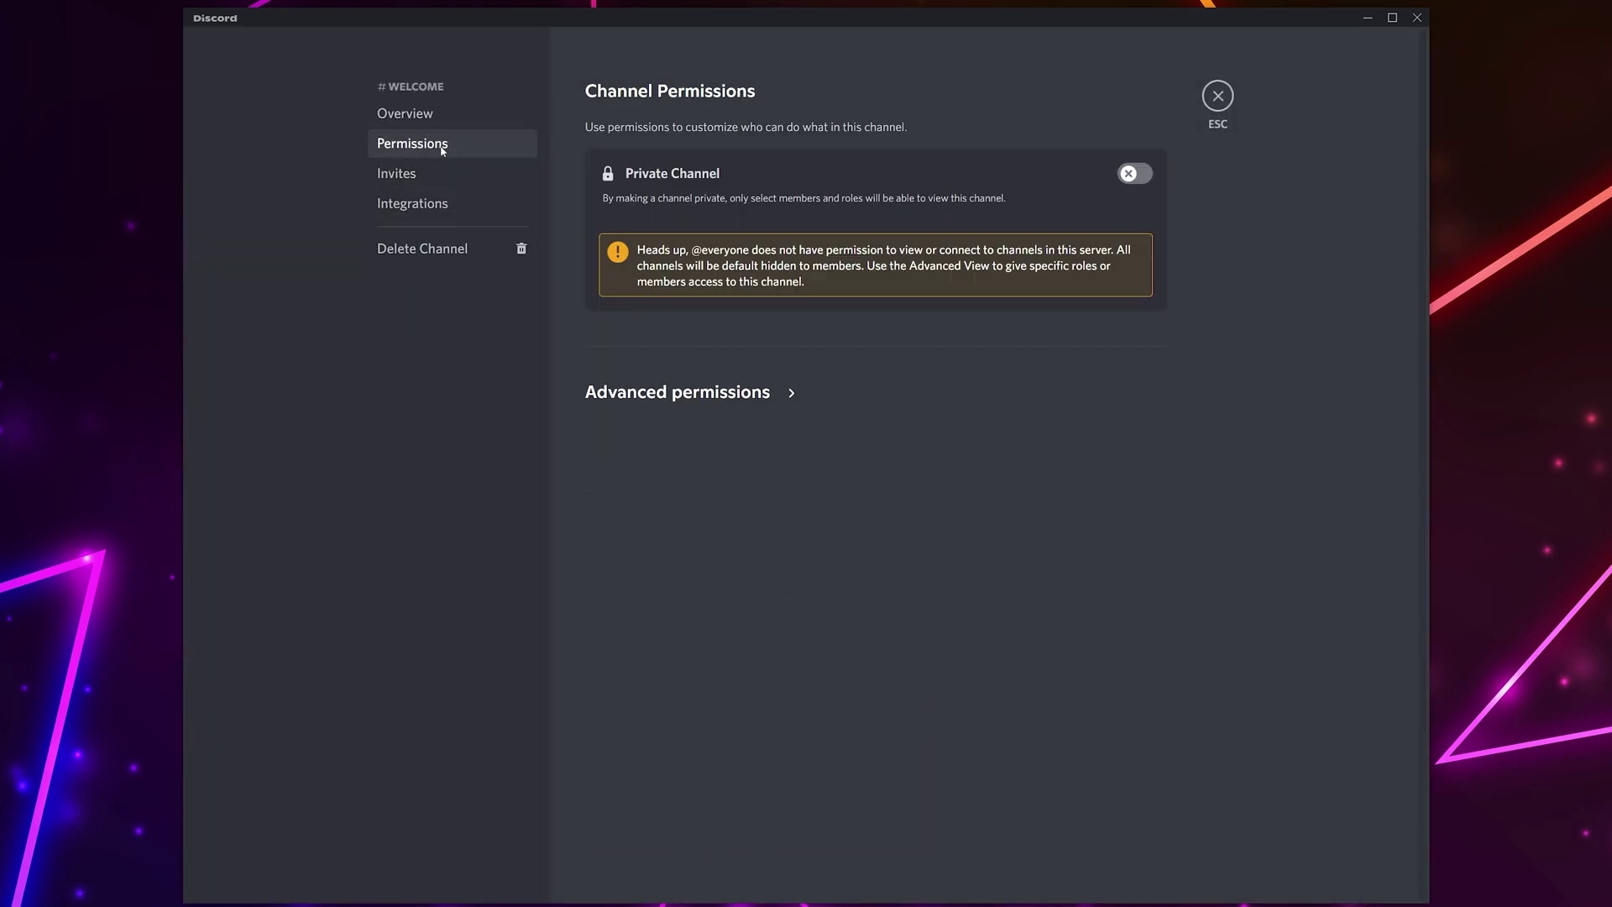
click(700, 395)
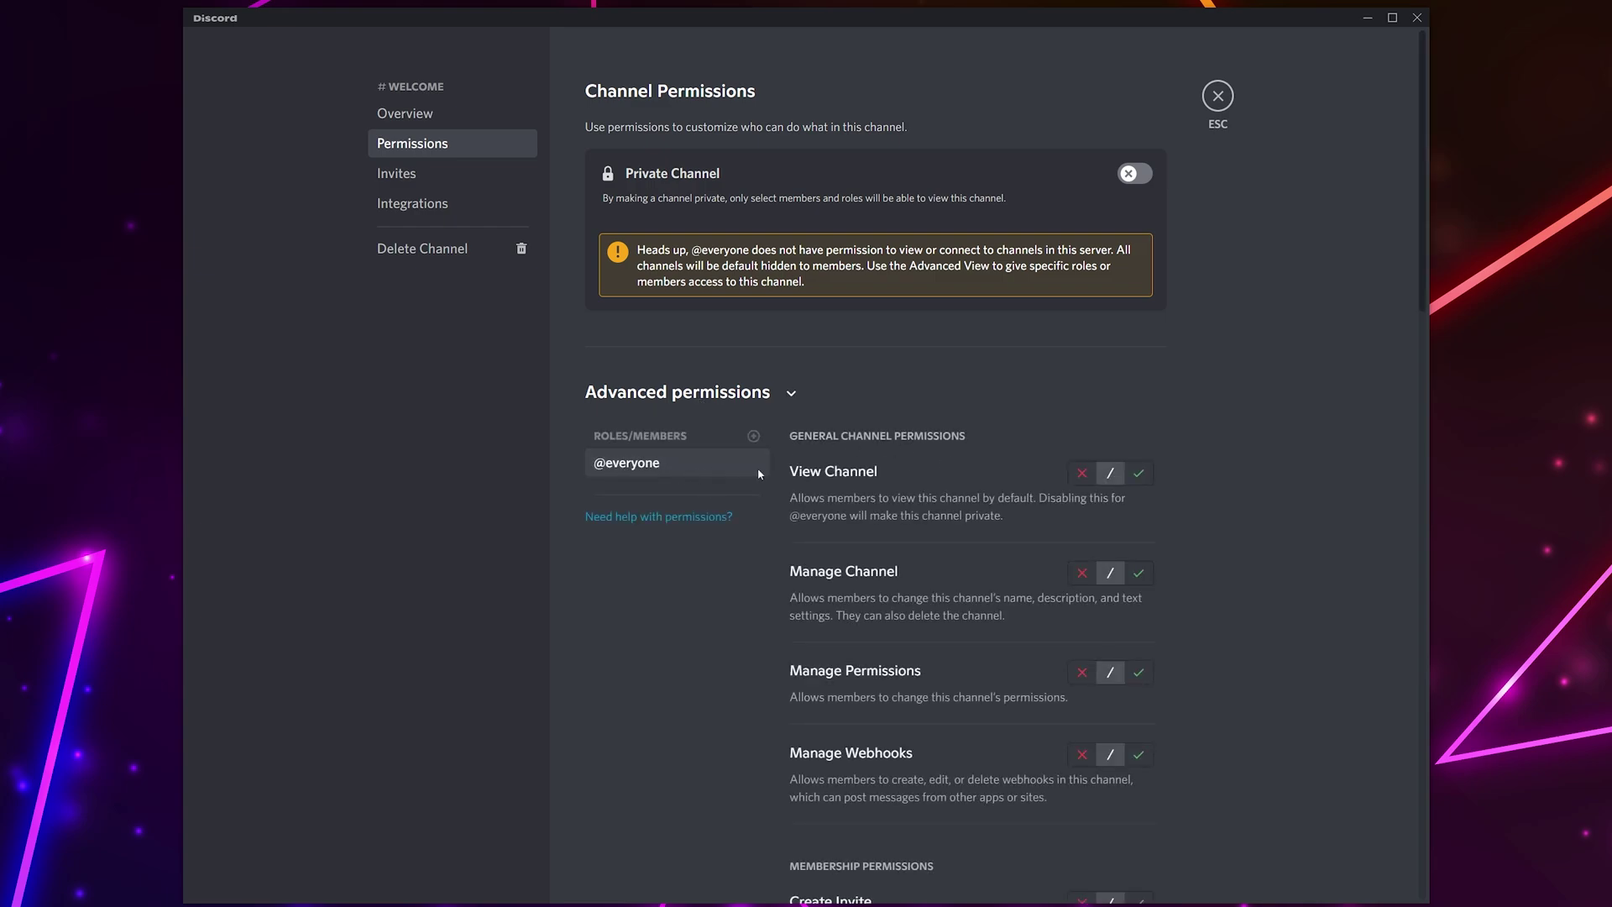
scroll(759, 474, down, 2)
click(1139, 297)
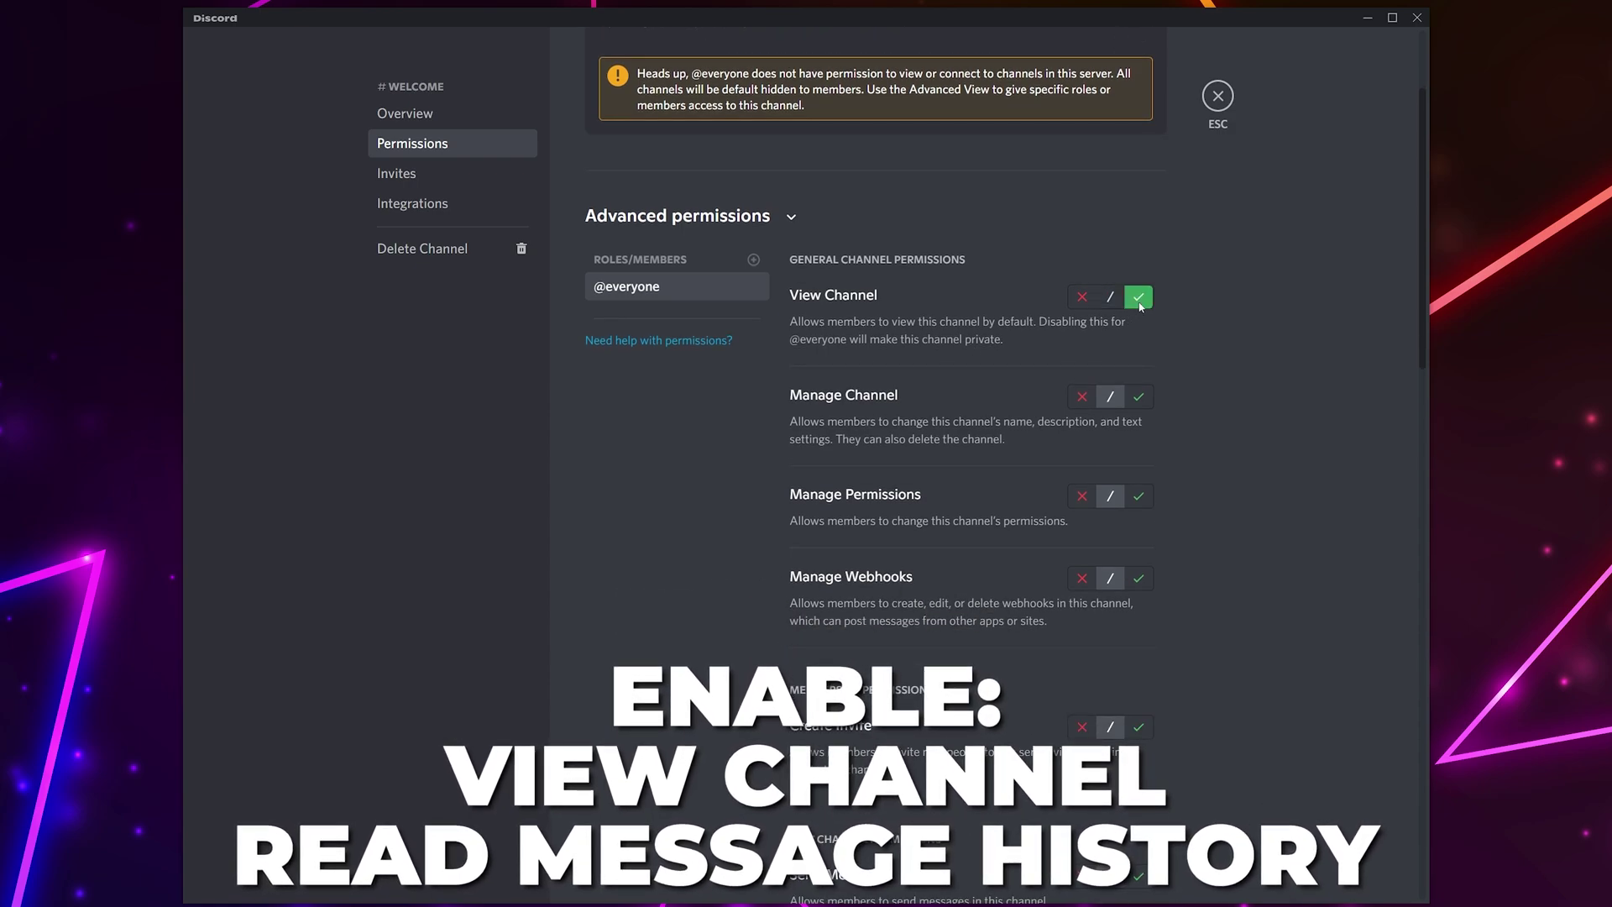
scroll(1141, 452, down, 8)
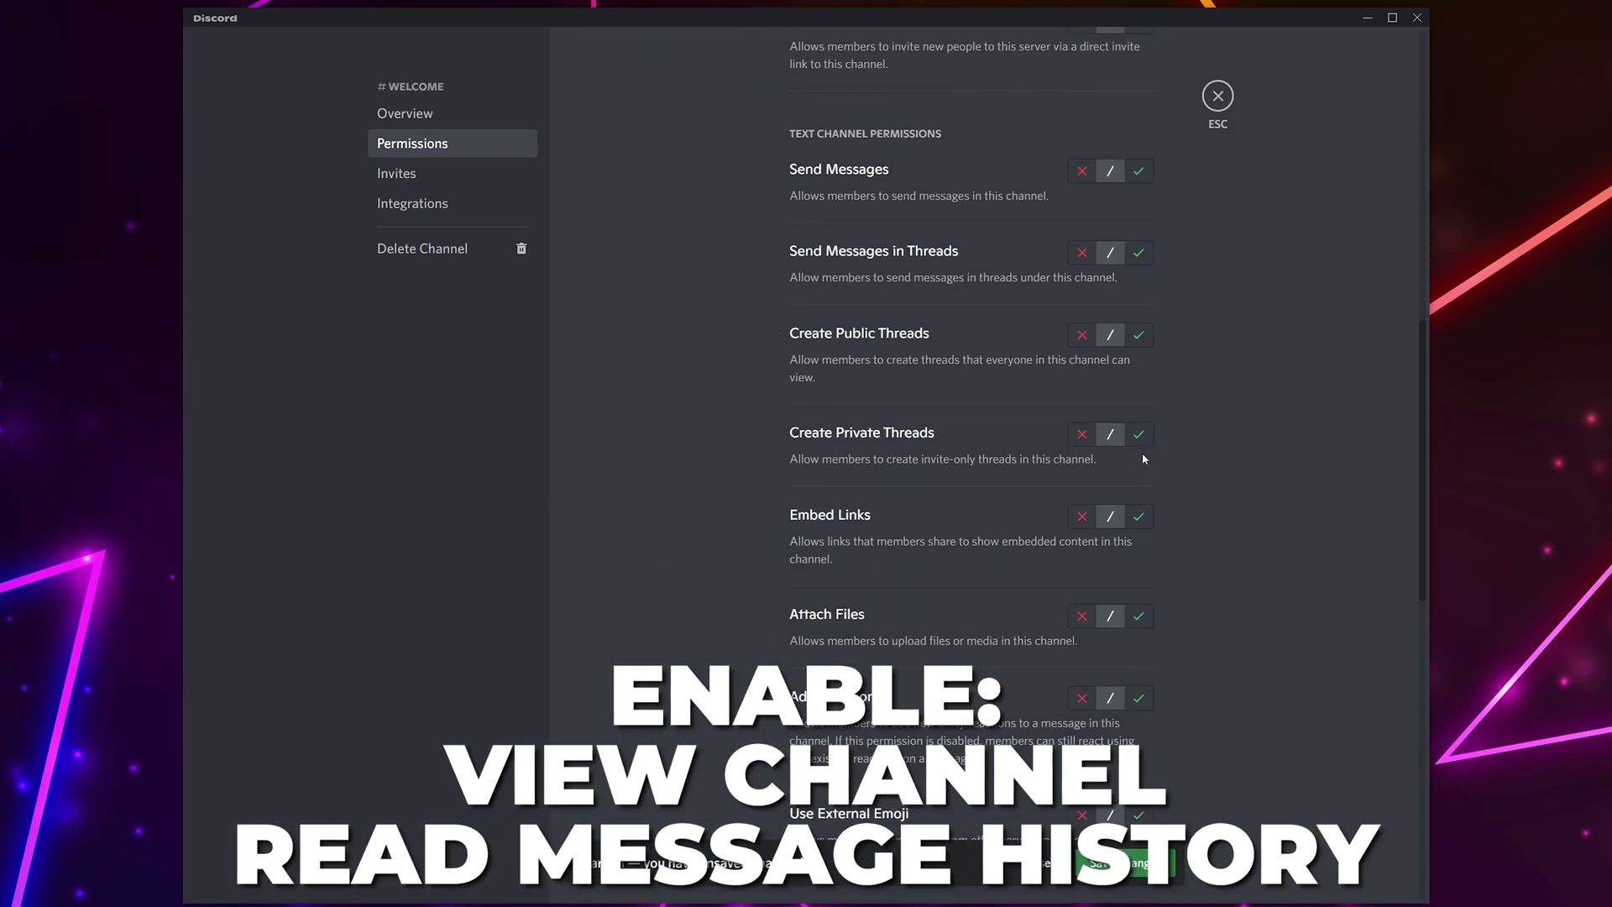
scroll(1142, 451, down, 8)
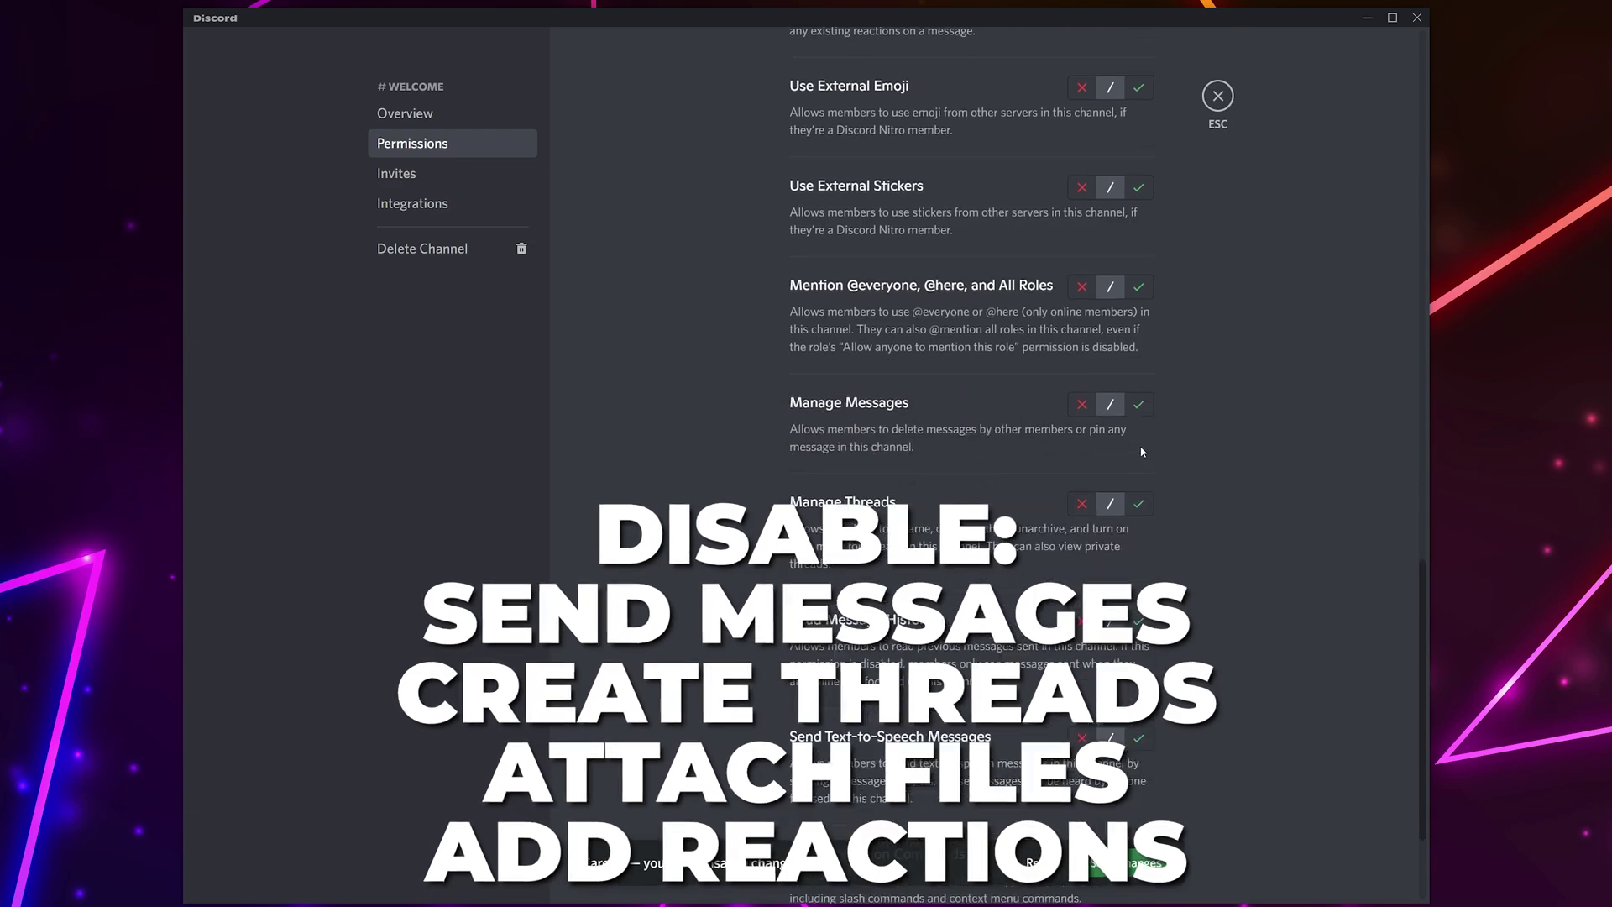
scroll(1175, 562, up, 4)
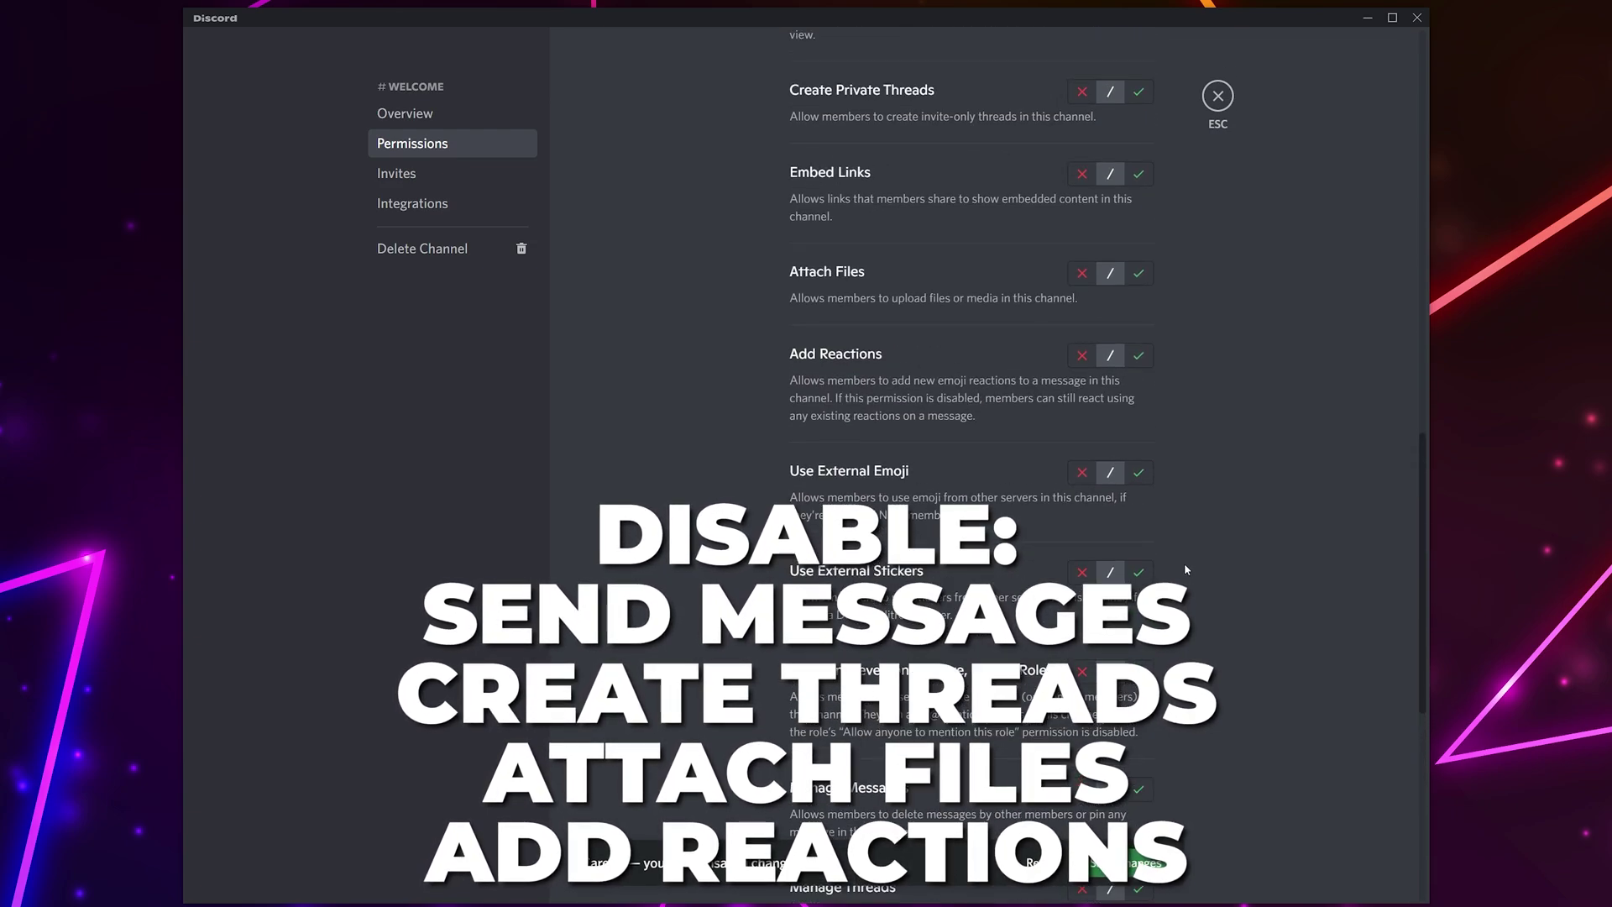
scroll(1185, 570, up, 7)
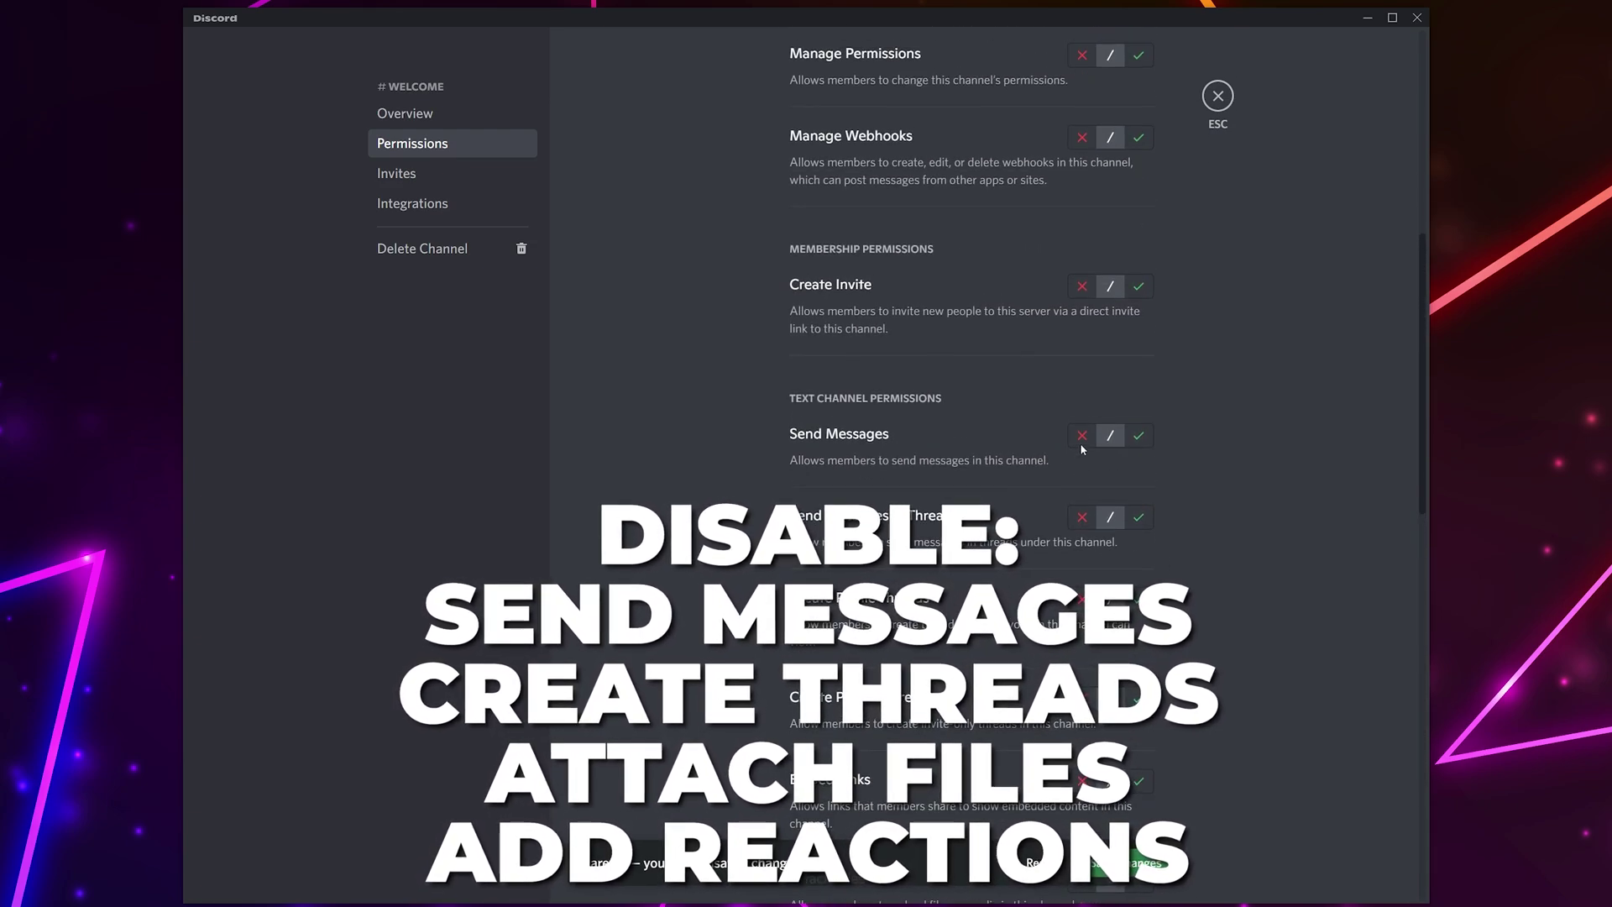
click(1081, 437)
click(1081, 517)
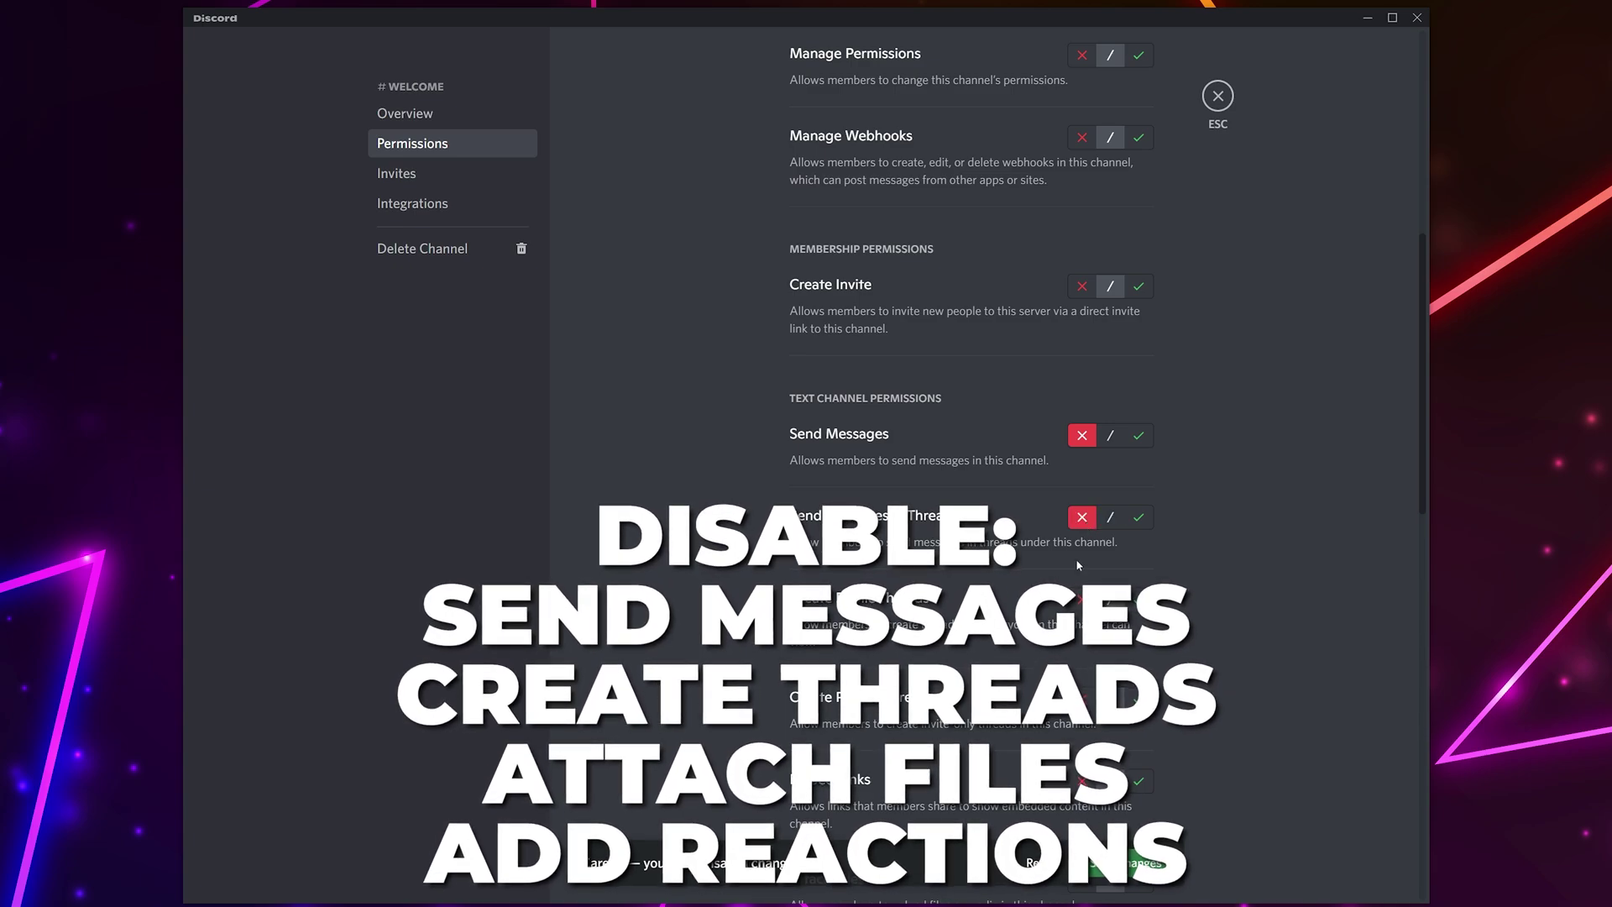
click(1081, 599)
click(1081, 697)
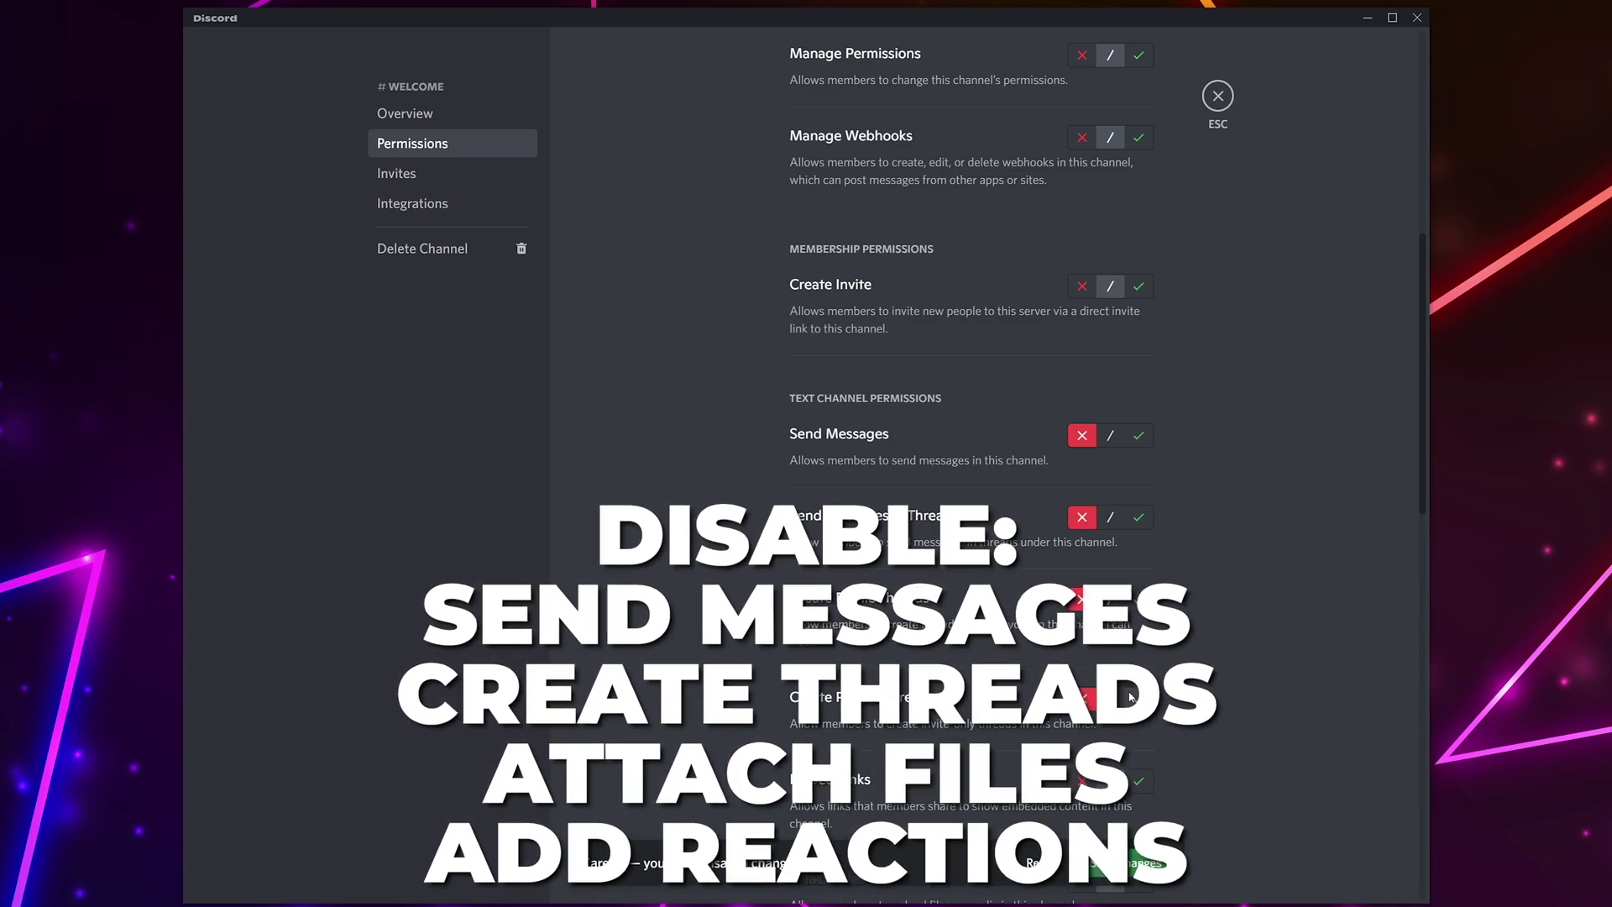
scroll(1130, 696, down, 3)
click(1082, 617)
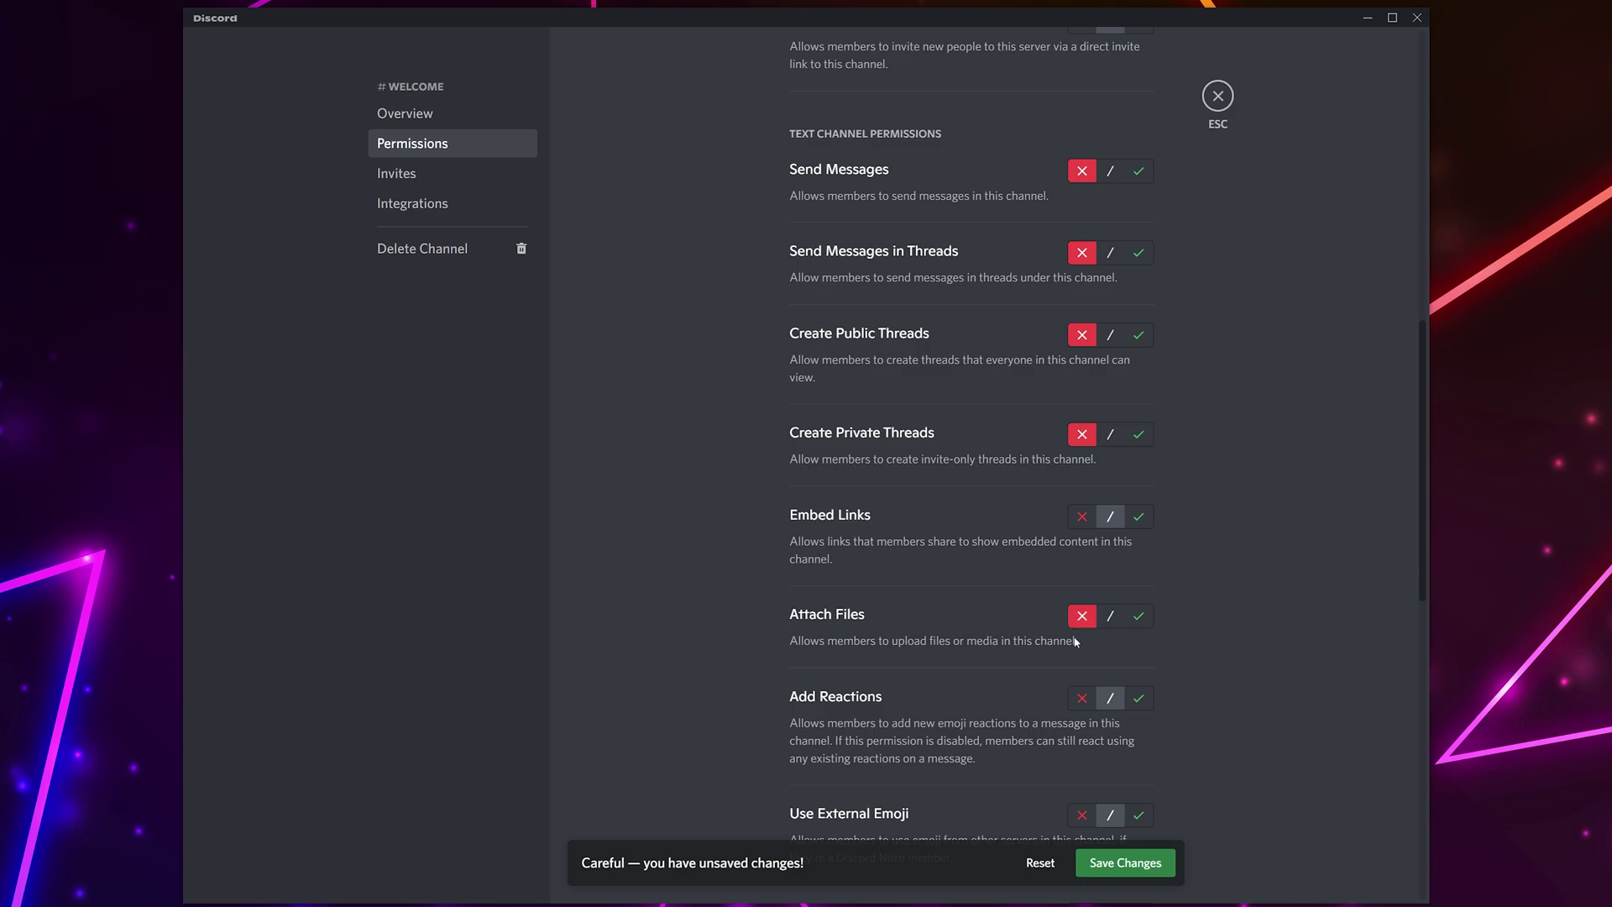
scroll(1156, 646, up, 6)
click(1146, 861)
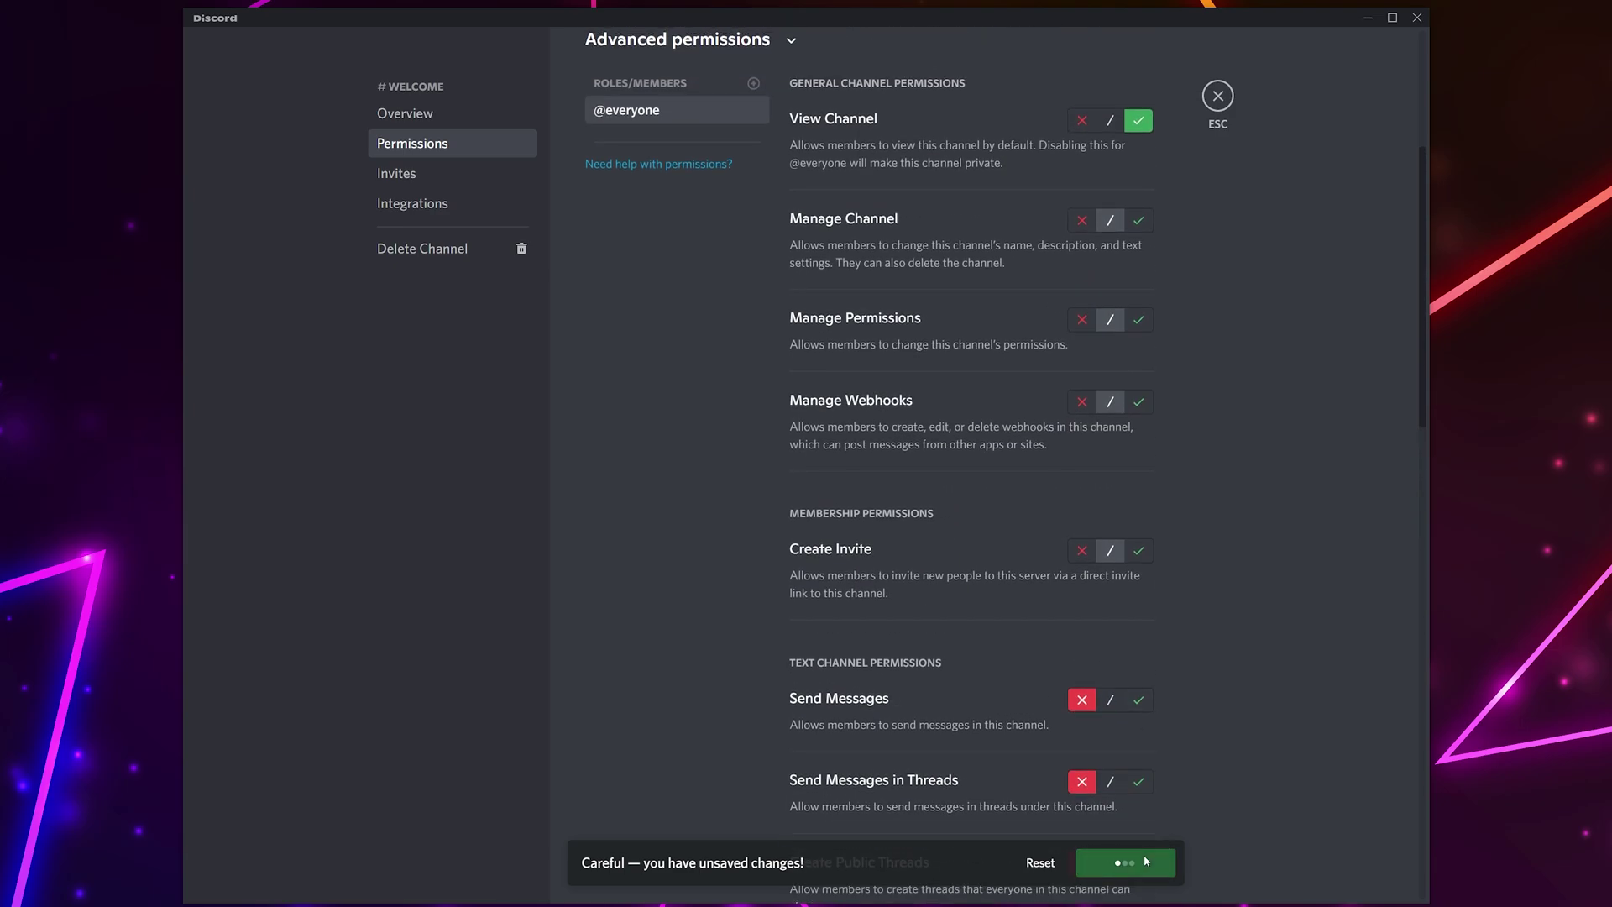
Step: Add the Member role to #welcome's permissions with View Channel denied, and save
scroll(1211, 777, up, 4)
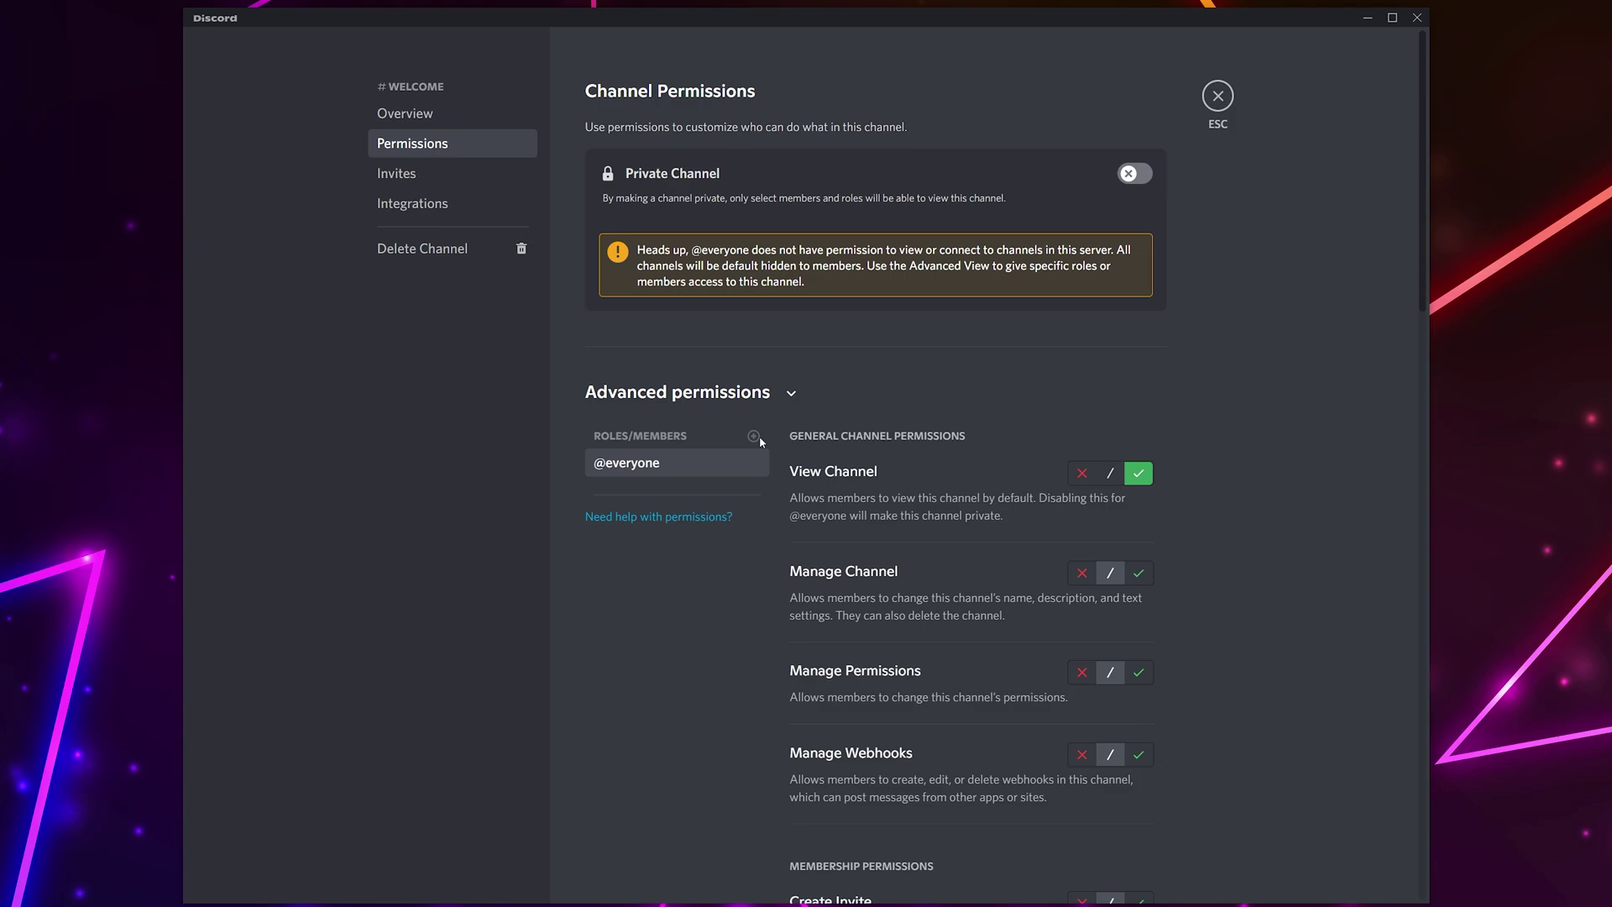
click(754, 437)
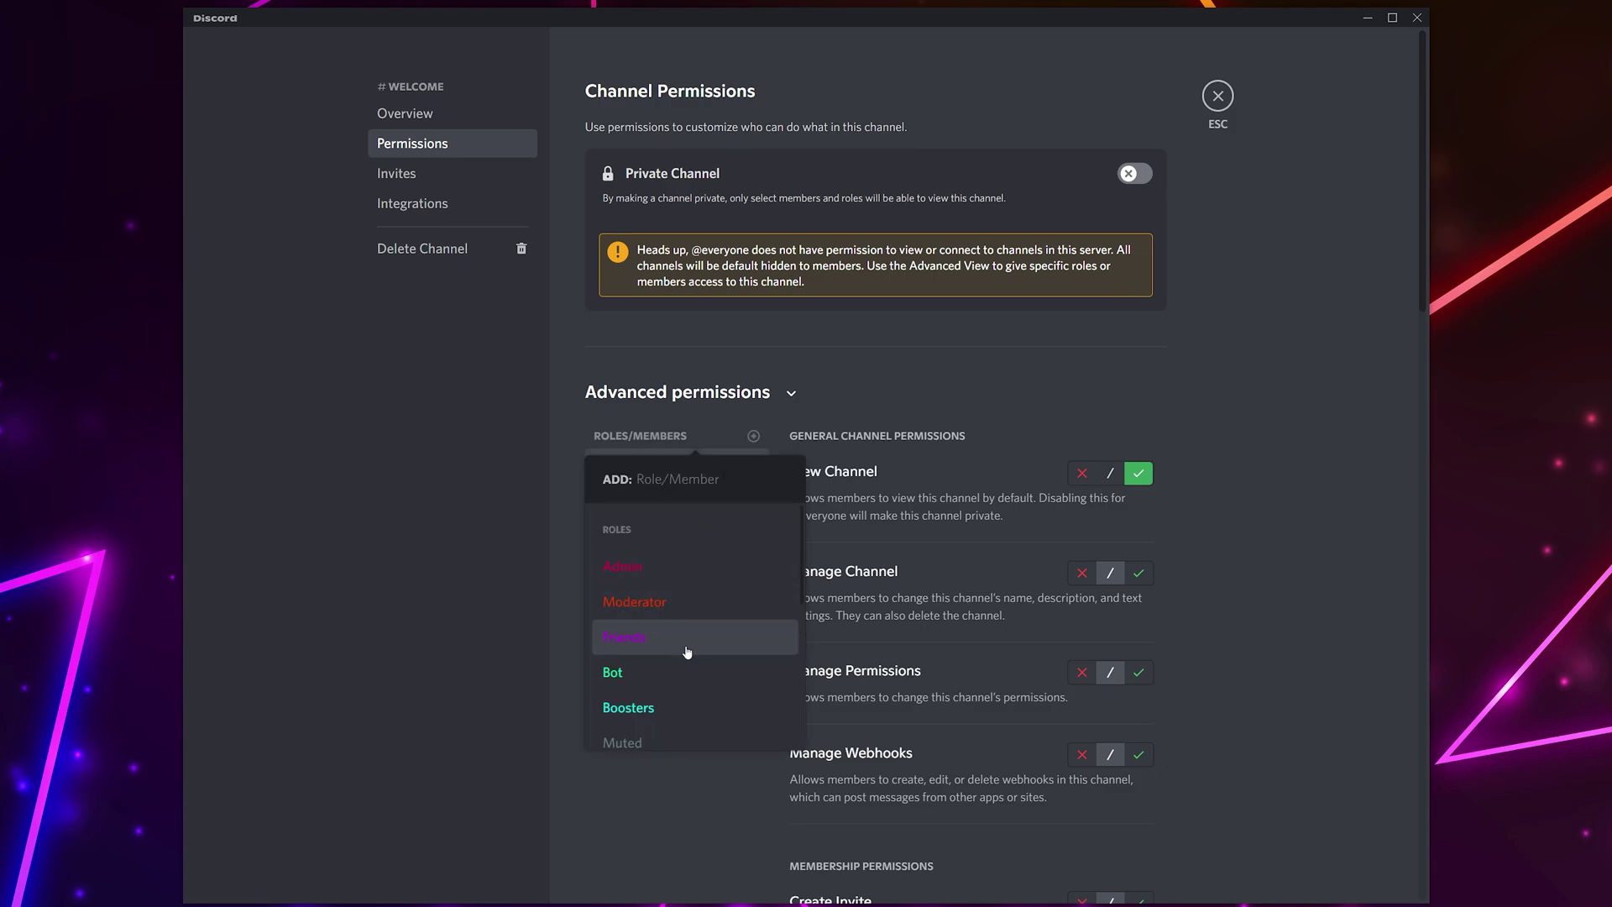
scroll(687, 642, down, 3)
scroll(690, 637, down, 2)
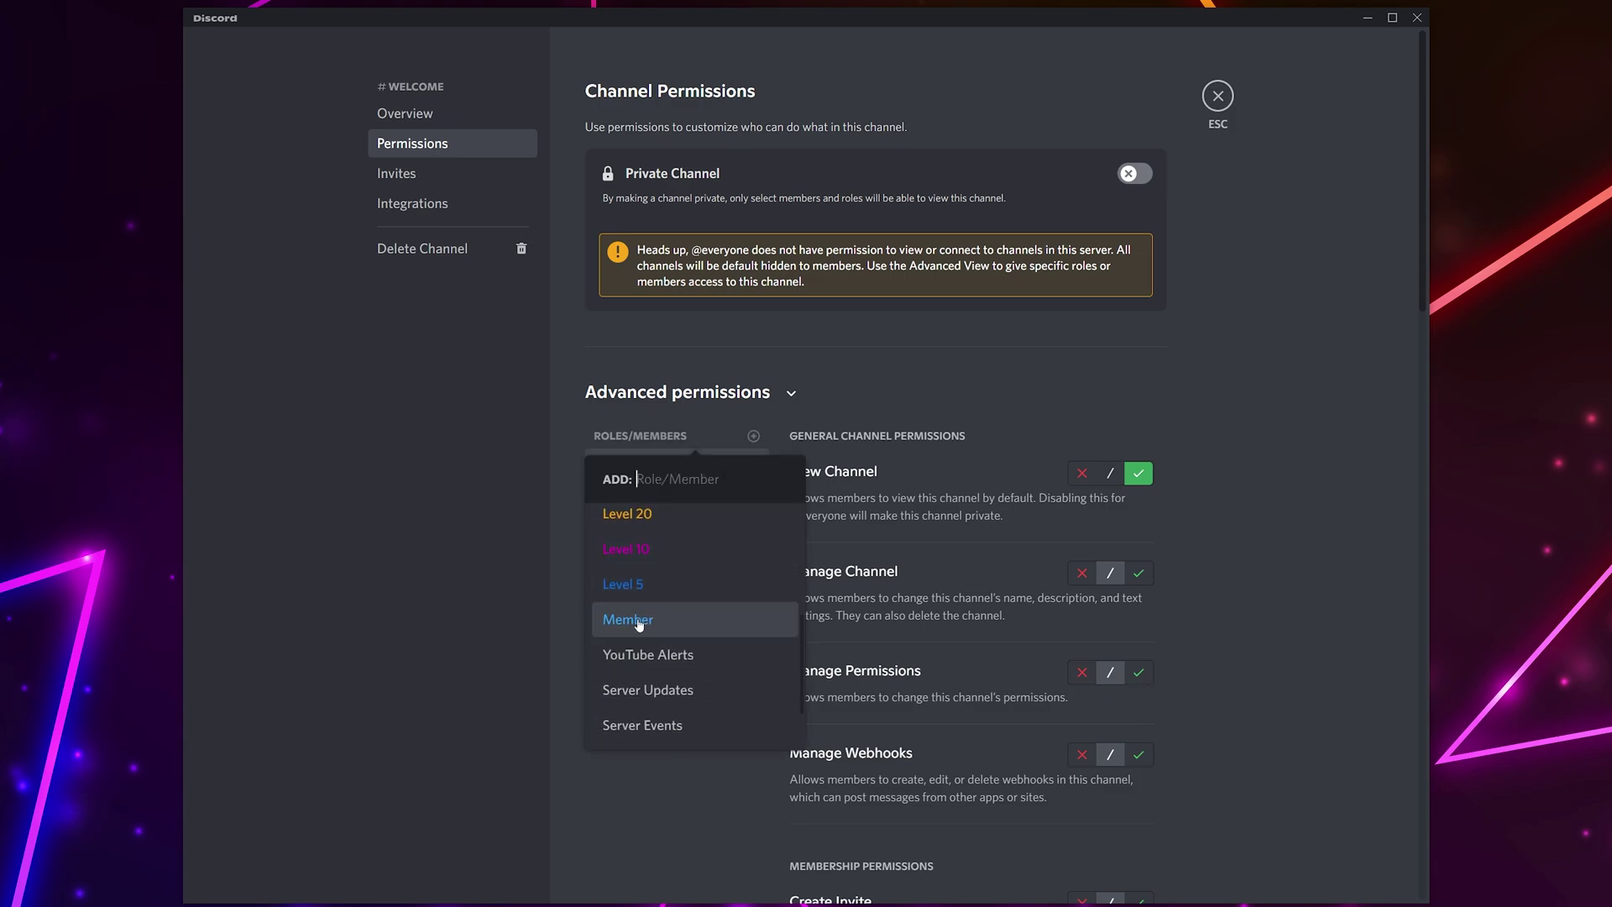
click(705, 627)
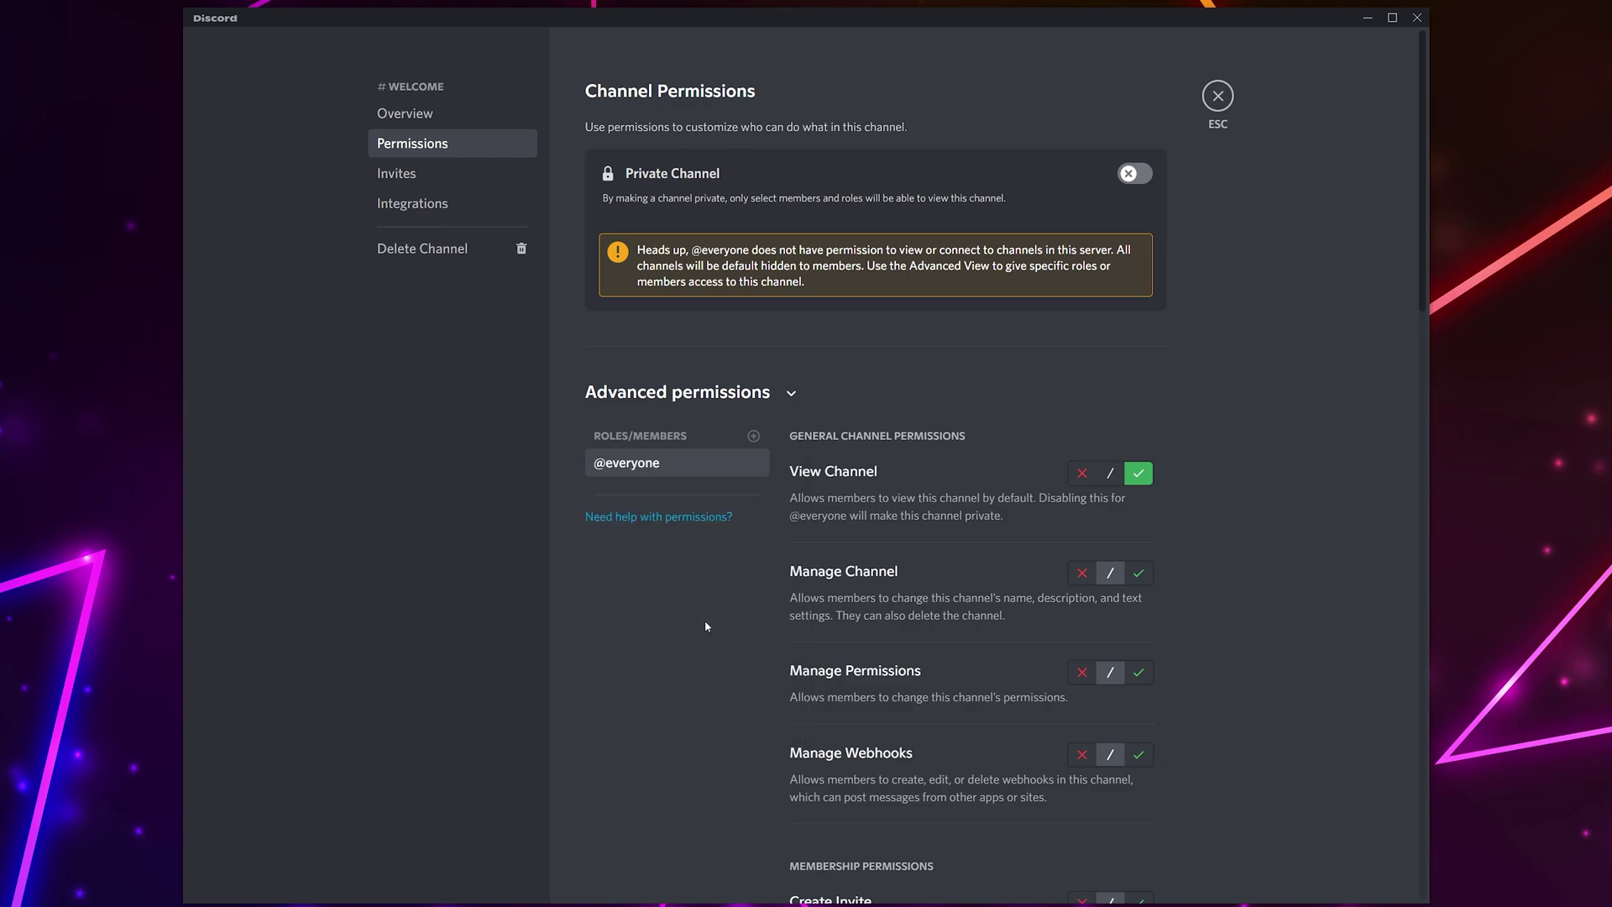
click(1090, 477)
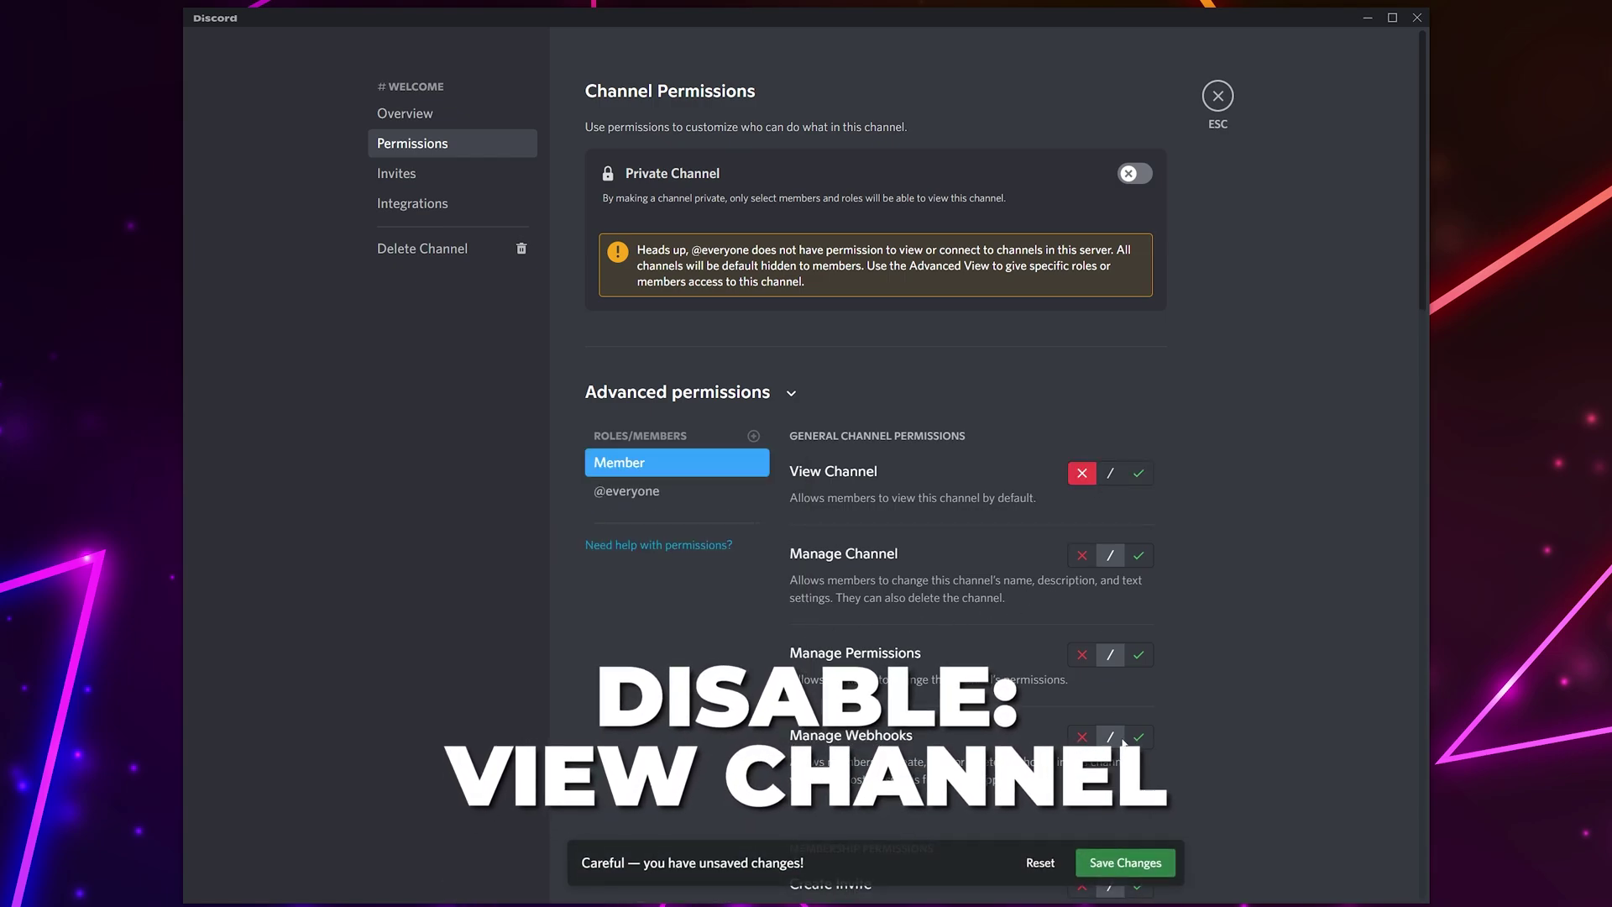
click(1150, 863)
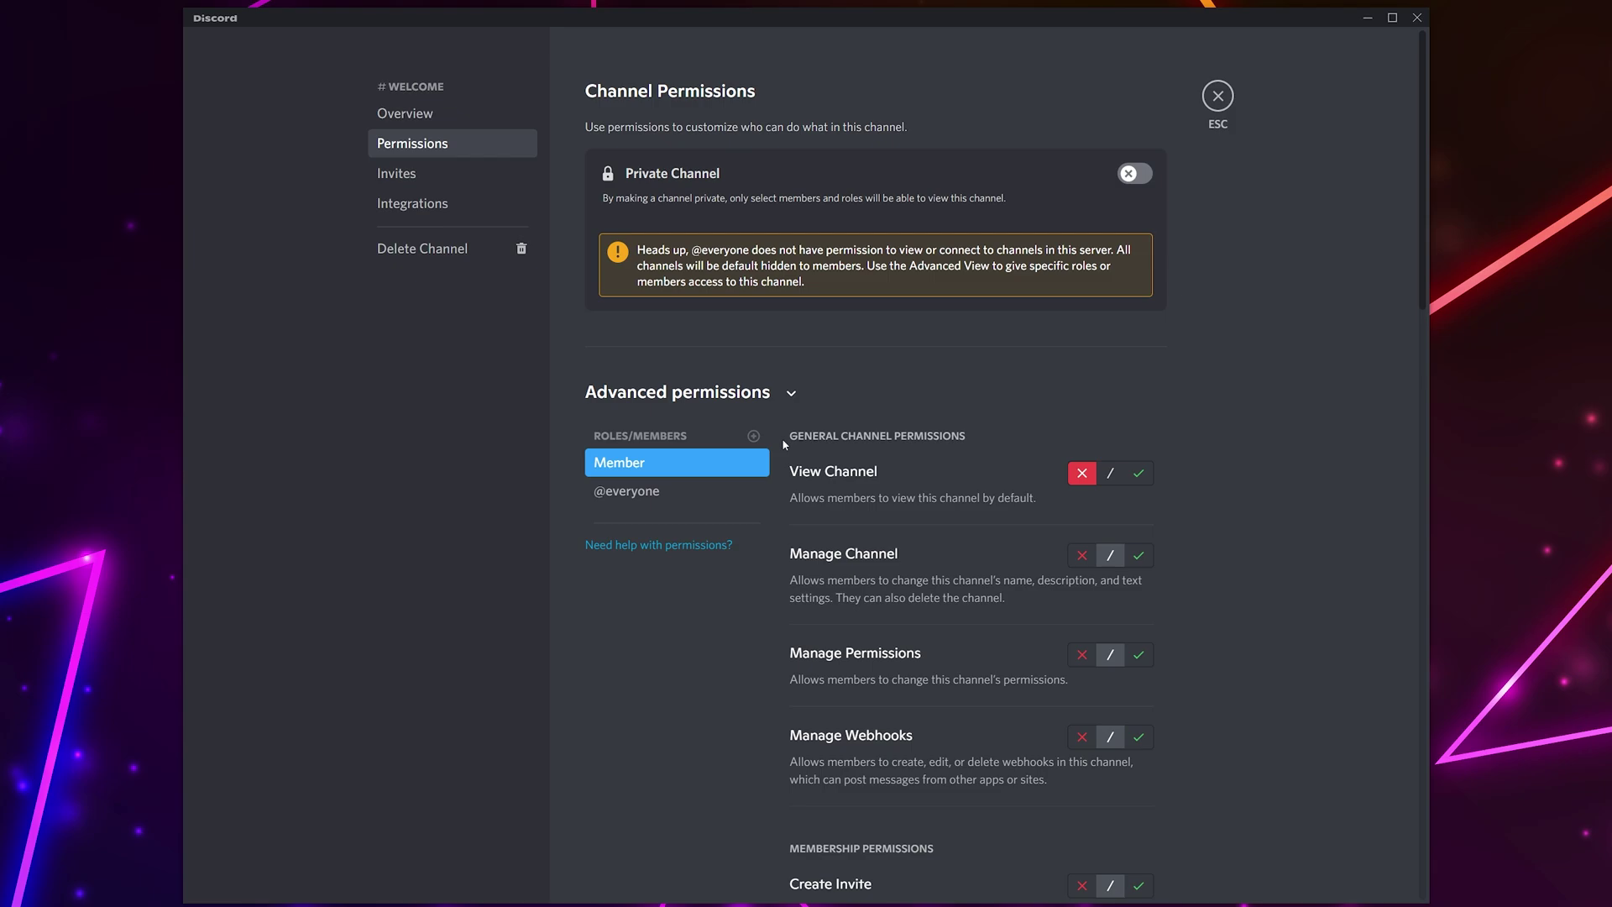
Step: Add the Moderator role with View Channel allowed, save, and close the channel settings
click(754, 437)
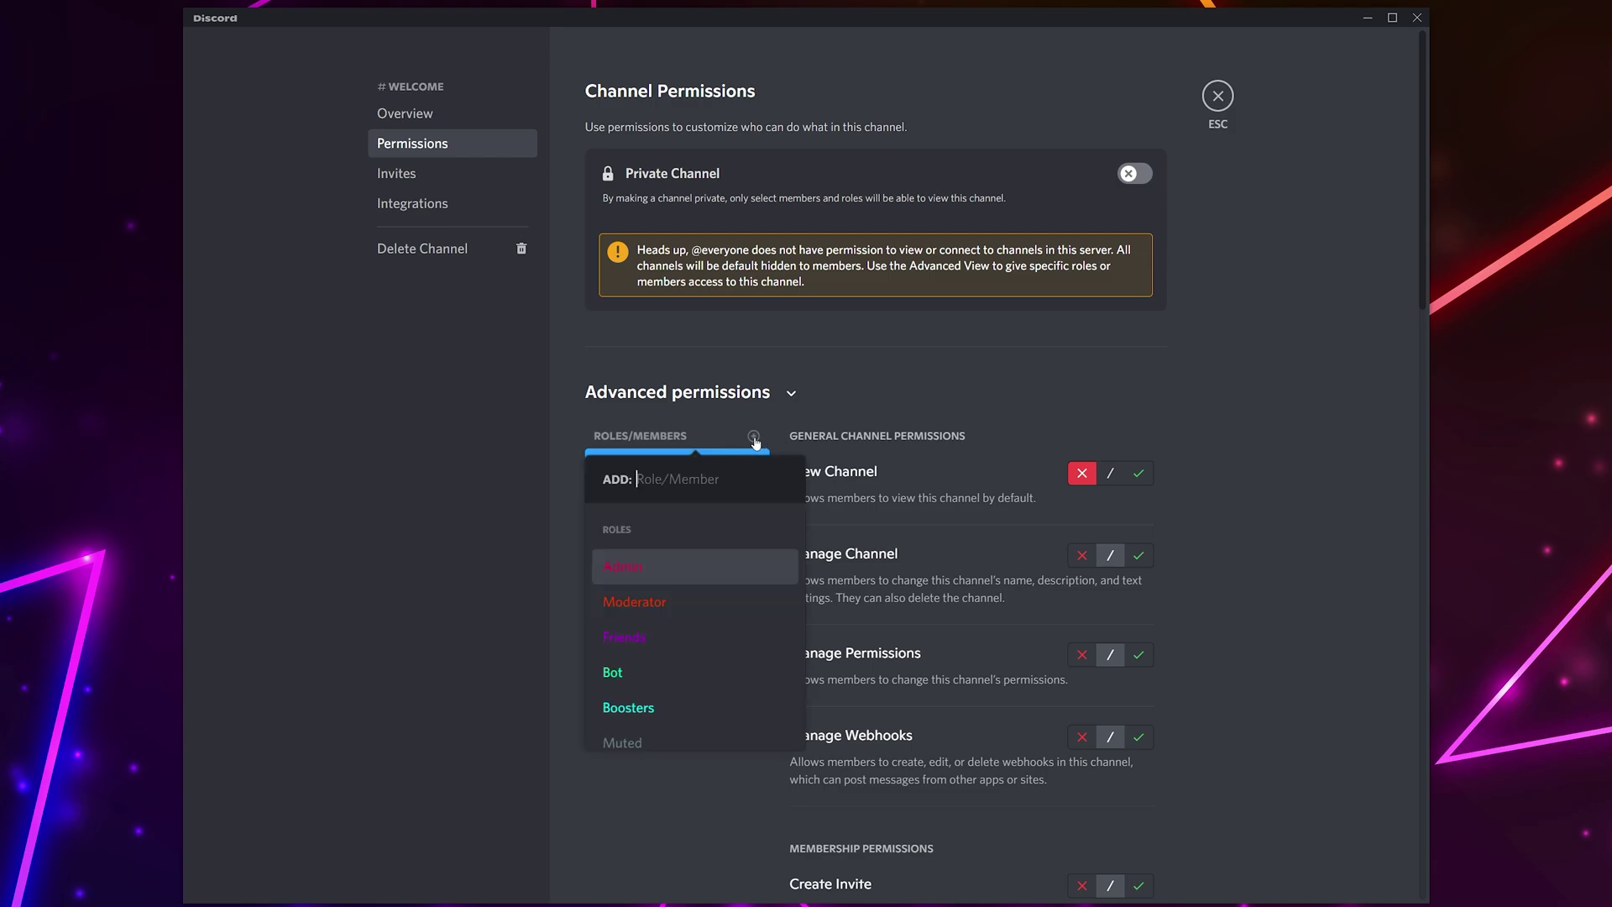
click(646, 614)
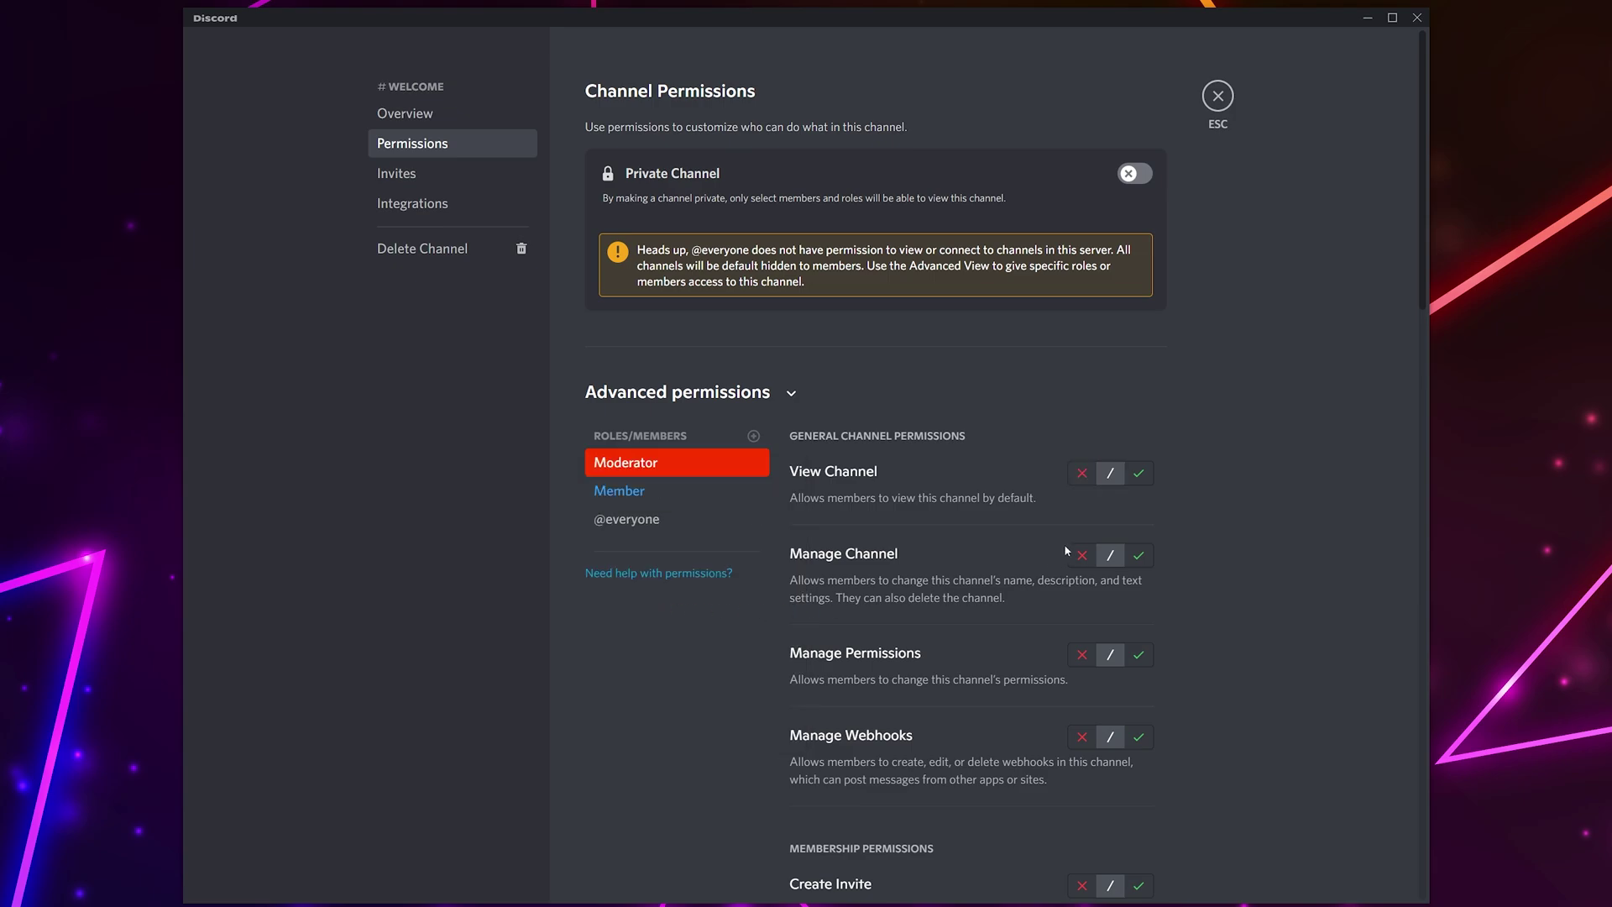
click(1139, 472)
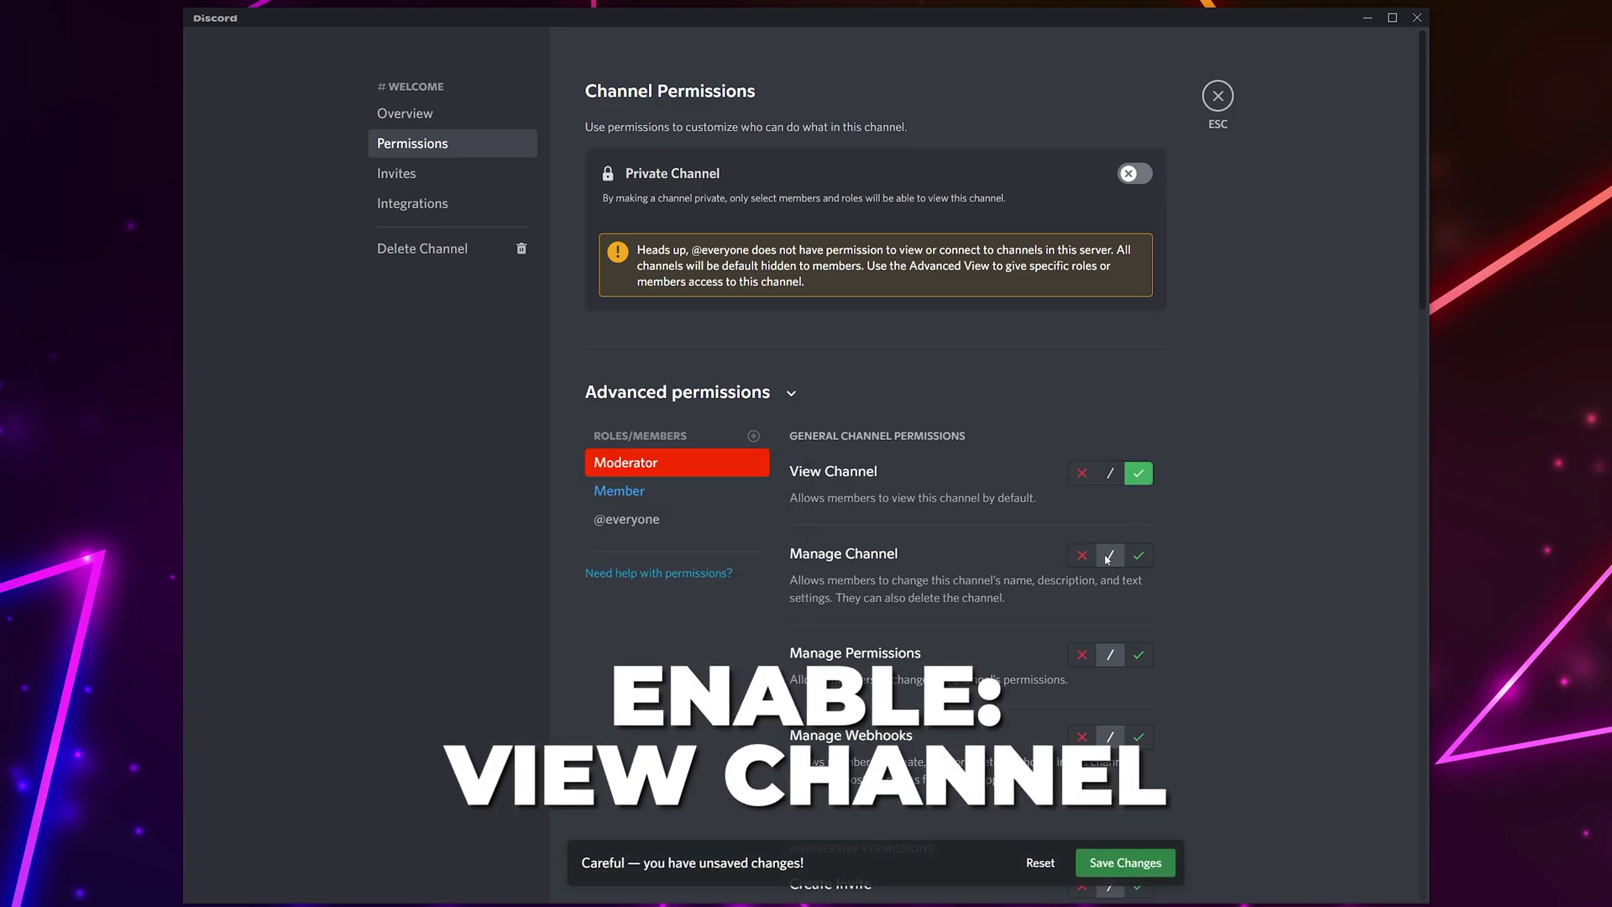
click(1125, 862)
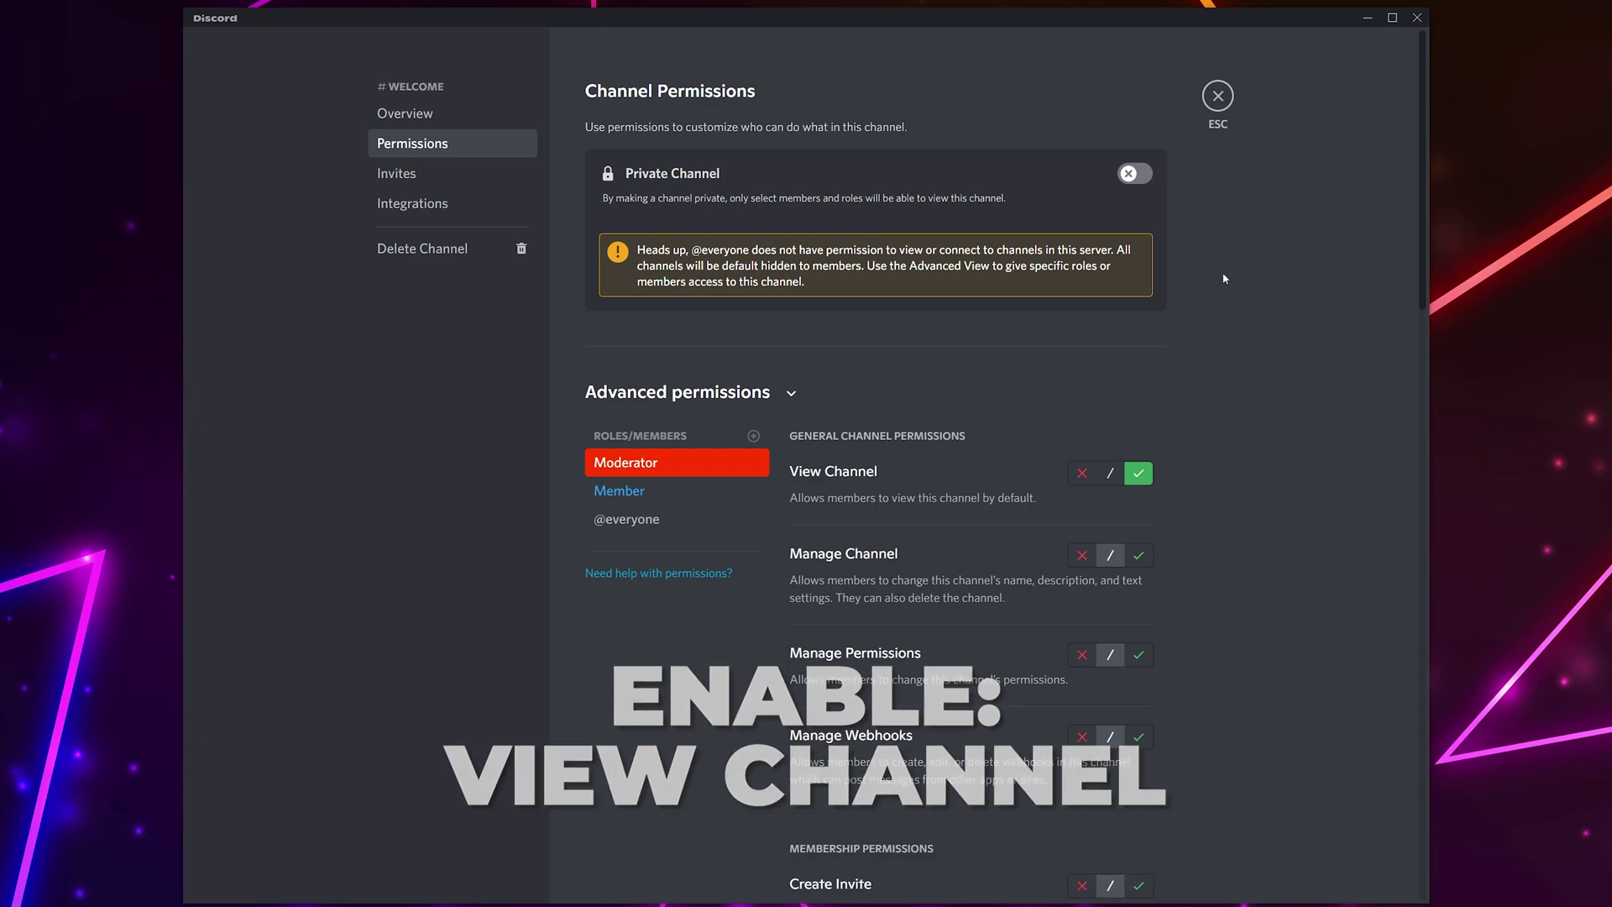
click(1217, 96)
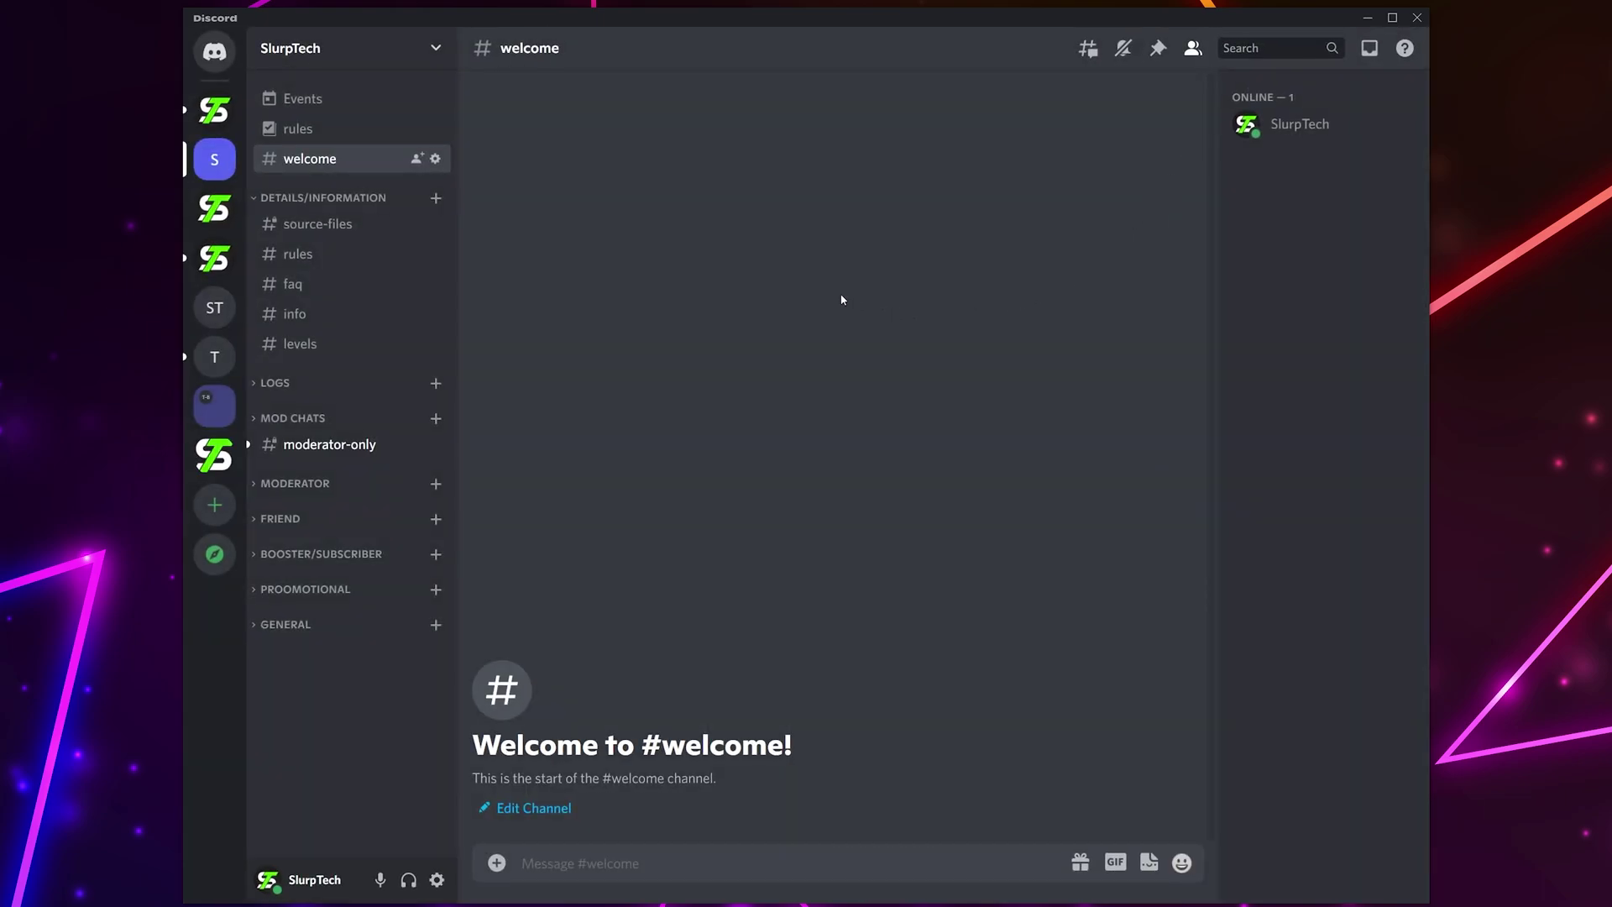
Step: Create a text channel named 'goodbye' in the category below #welcome
right_click(375, 186)
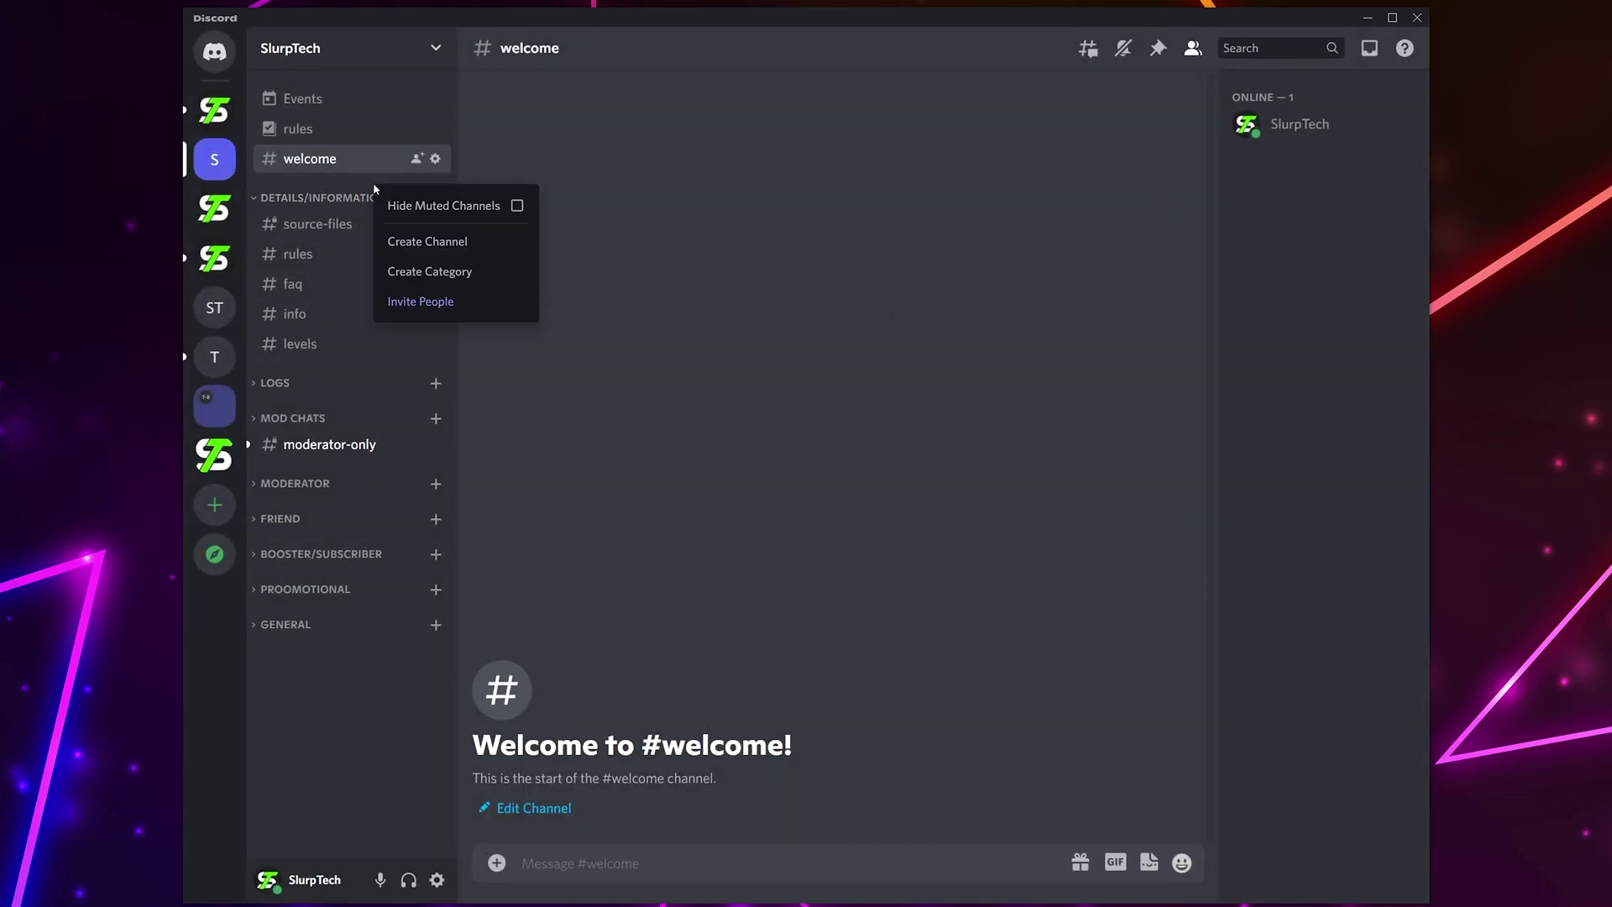
click(415, 241)
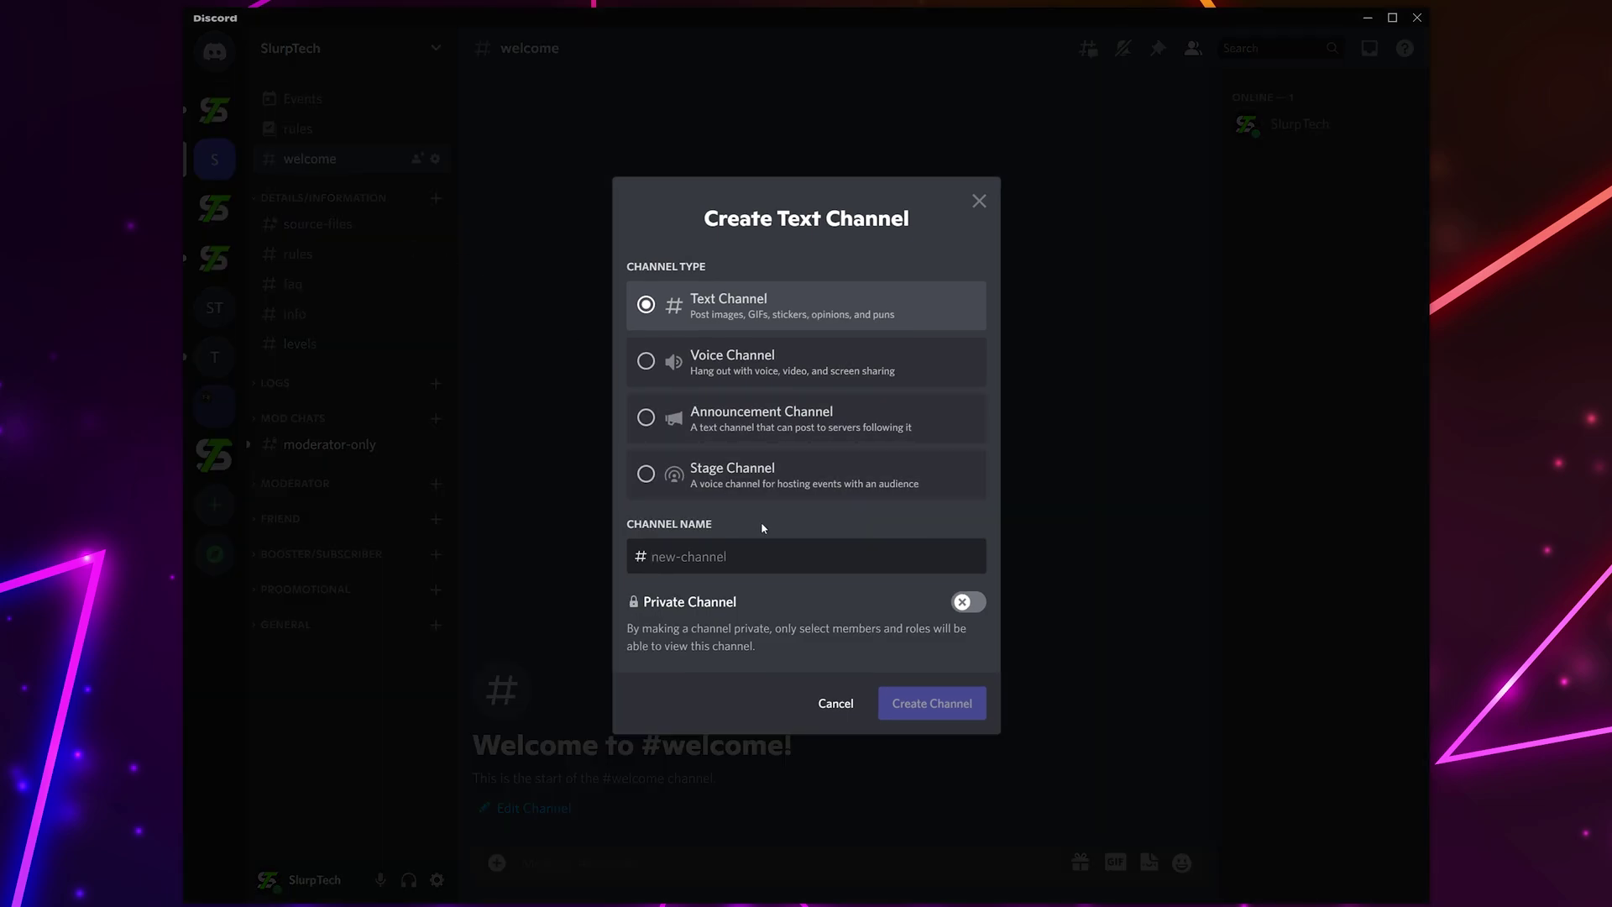
text(goodbye)
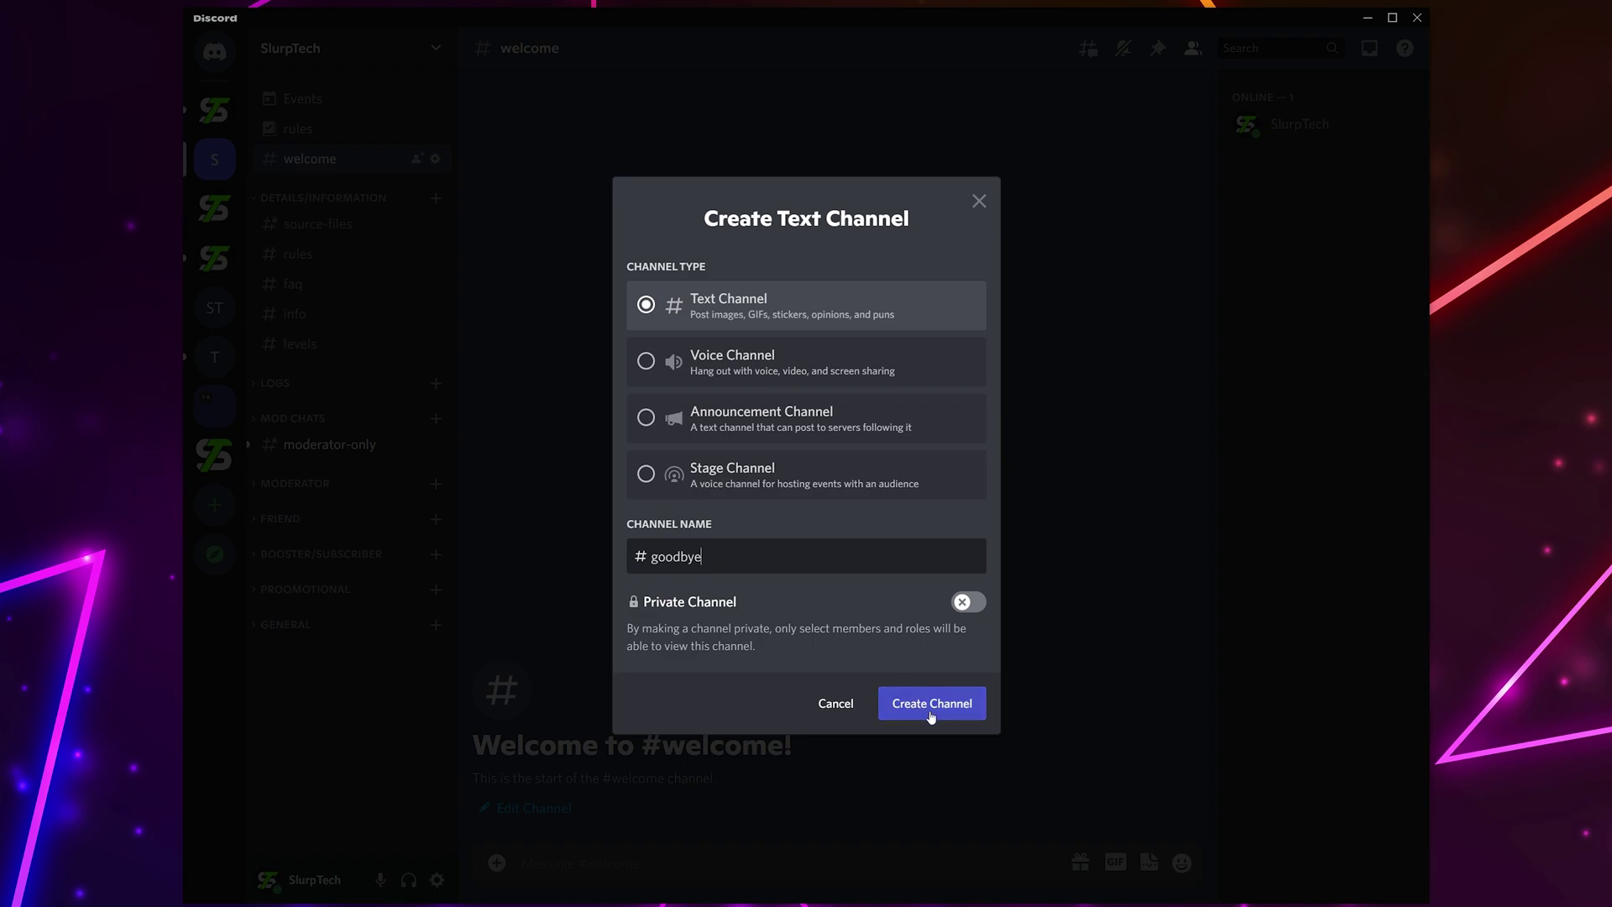
click(931, 716)
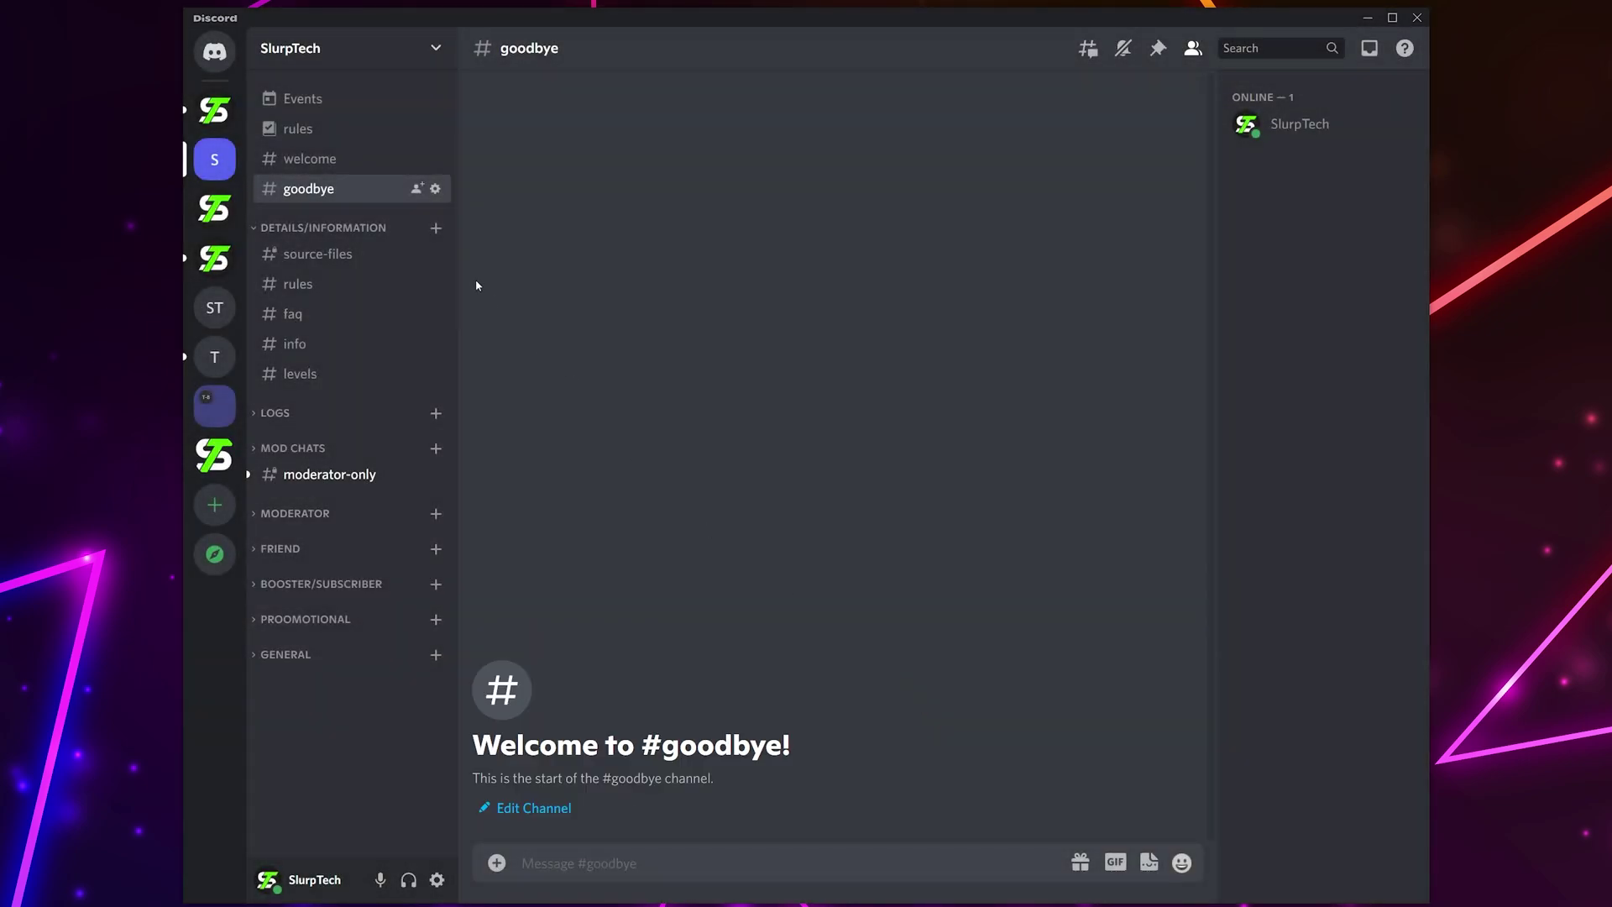
right_click(338, 195)
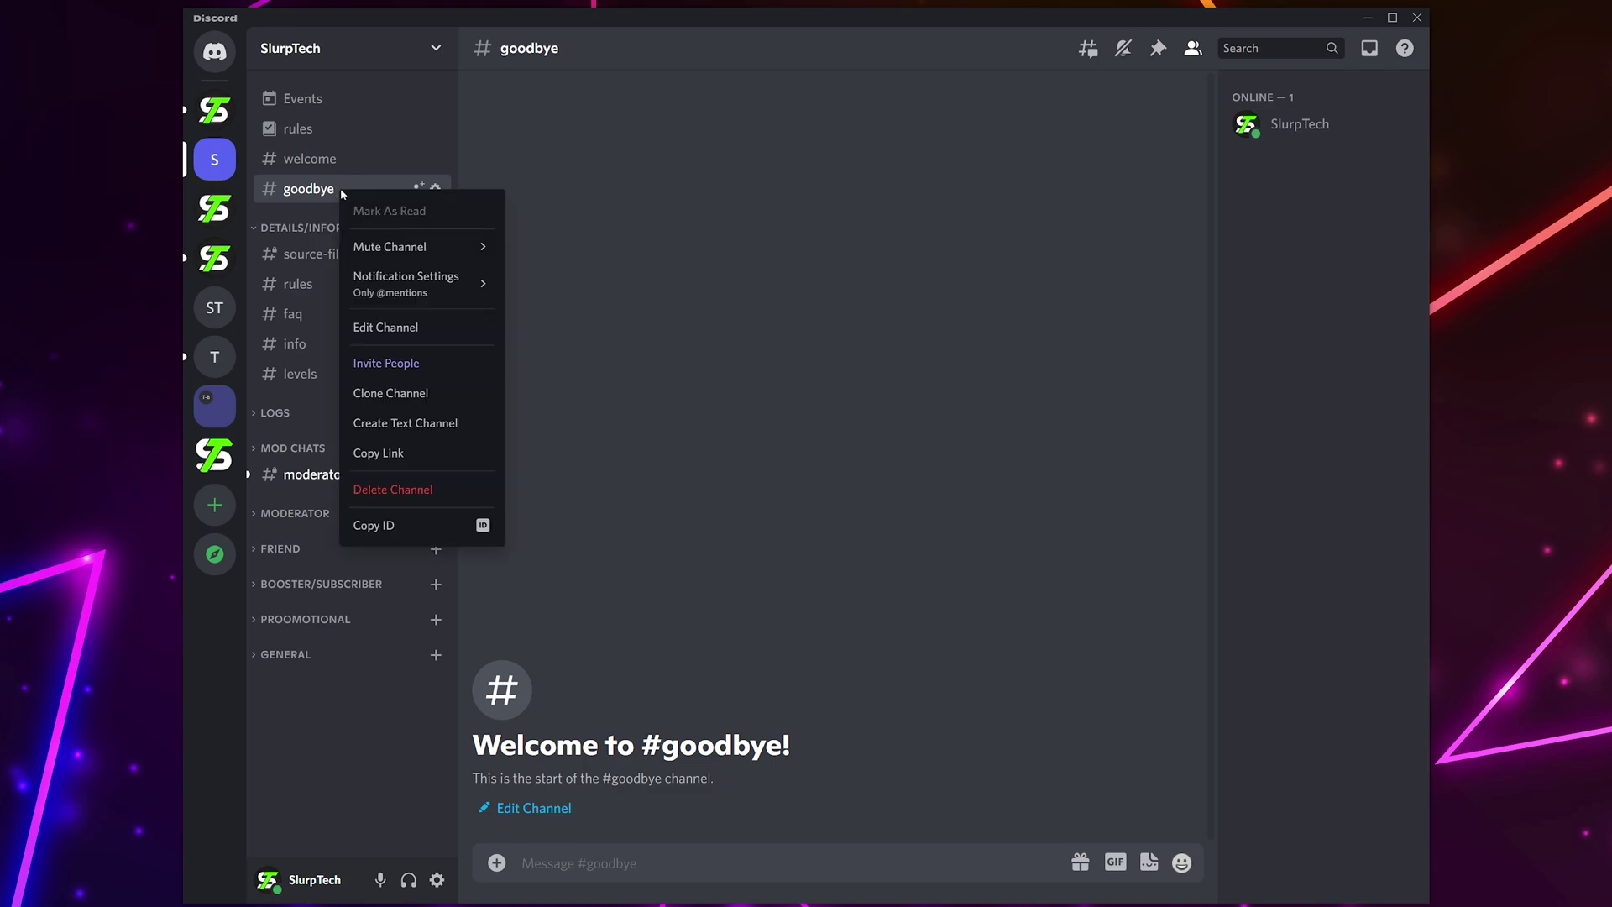
click(389, 329)
click(466, 157)
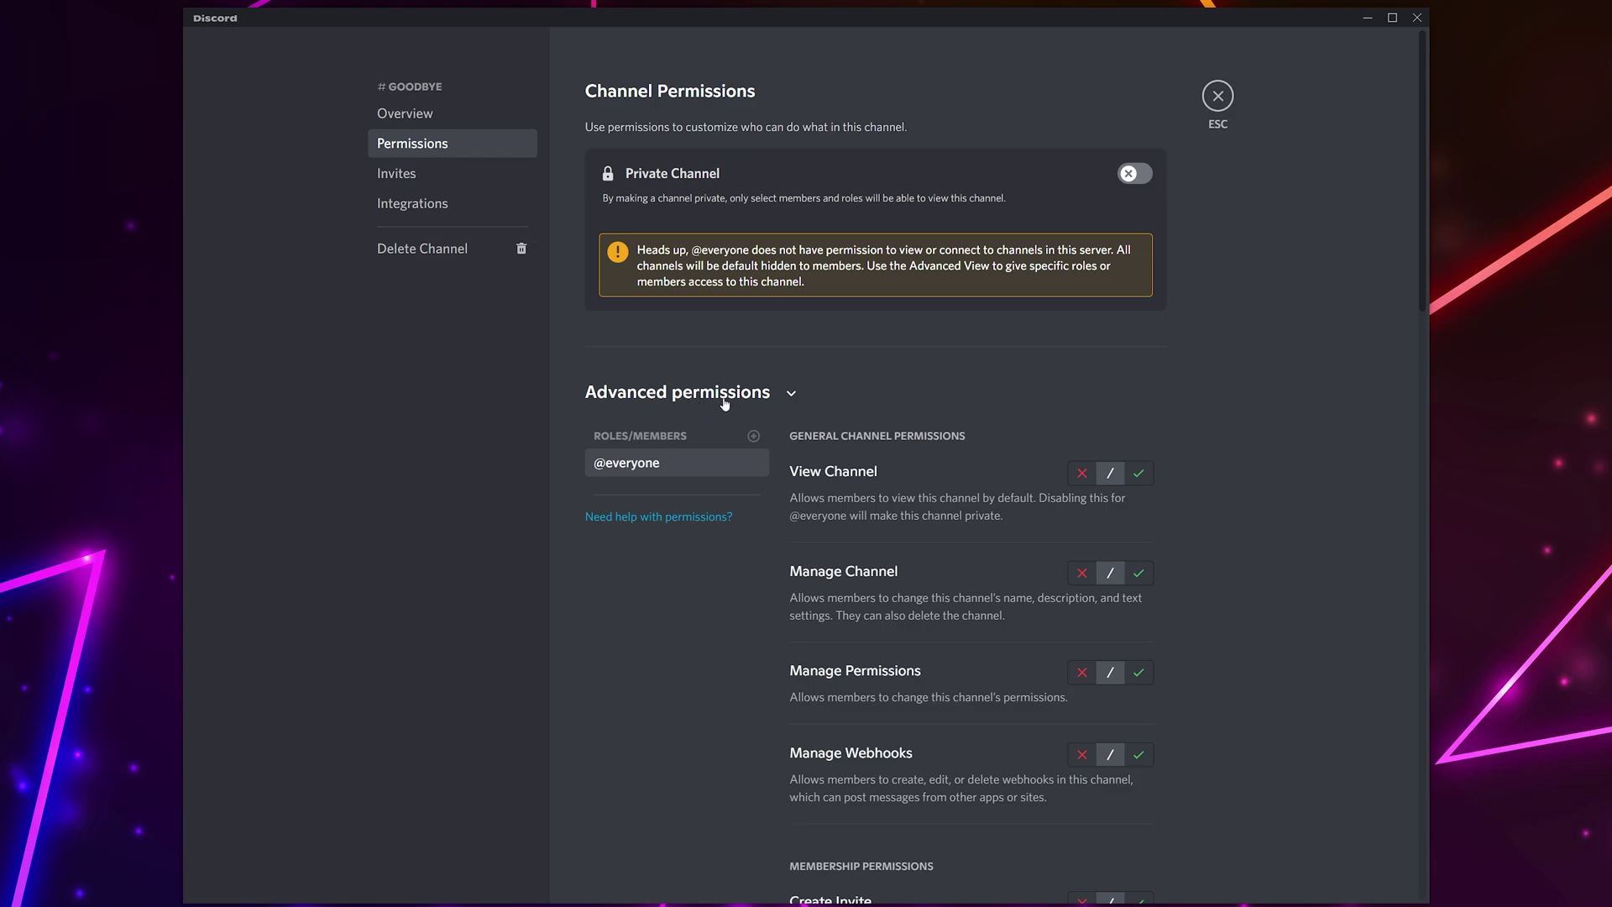
scroll(782, 404, down, 2)
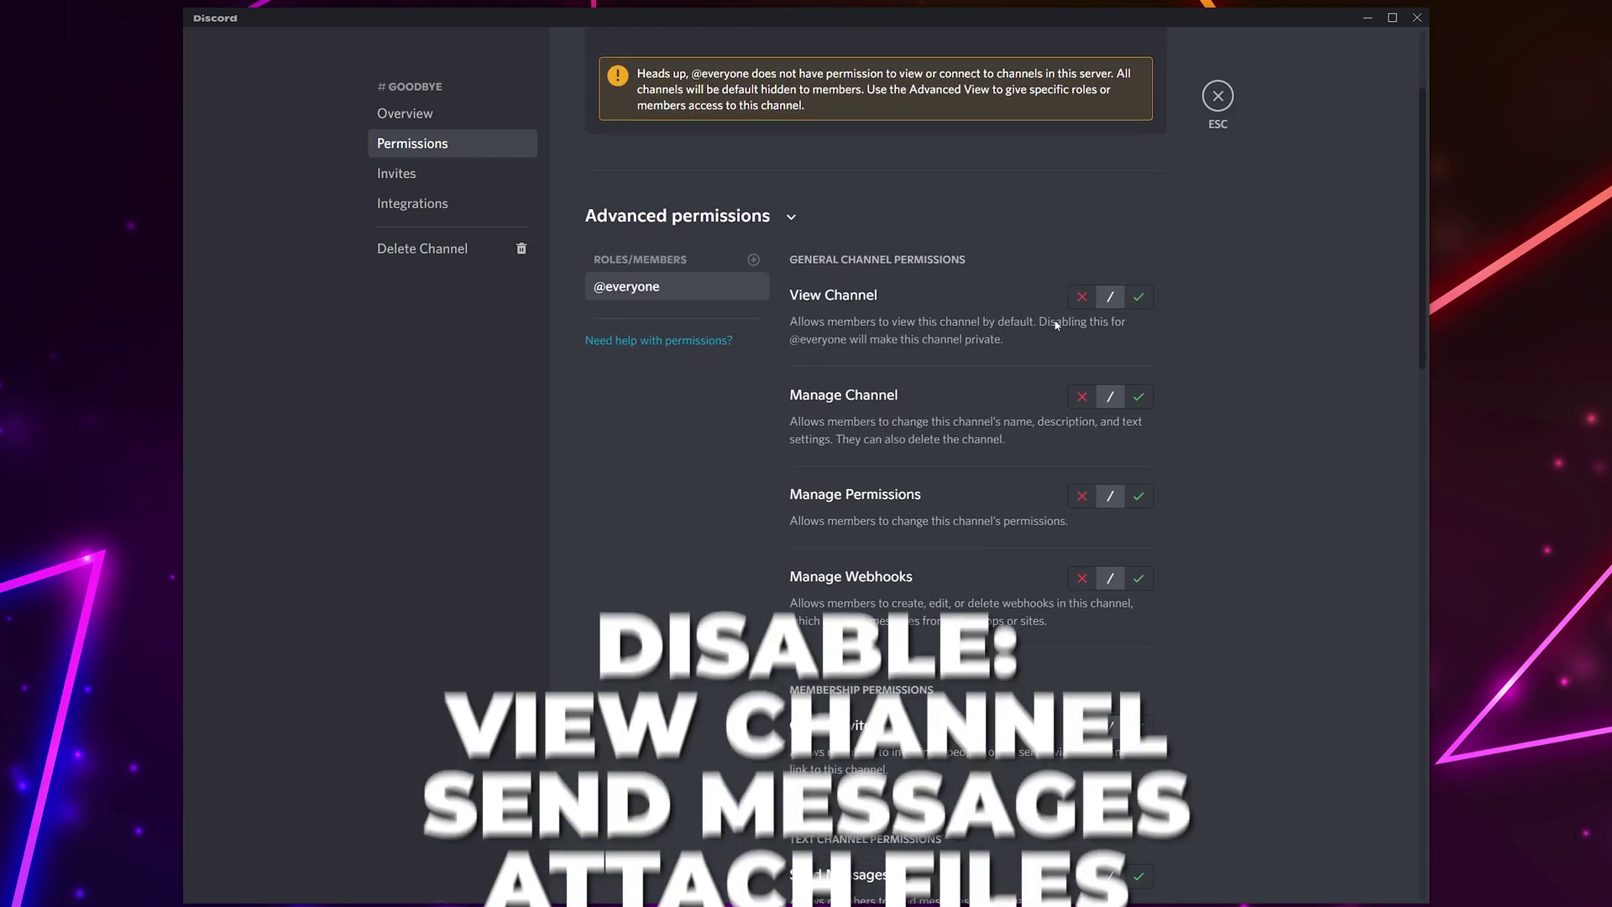
click(1084, 299)
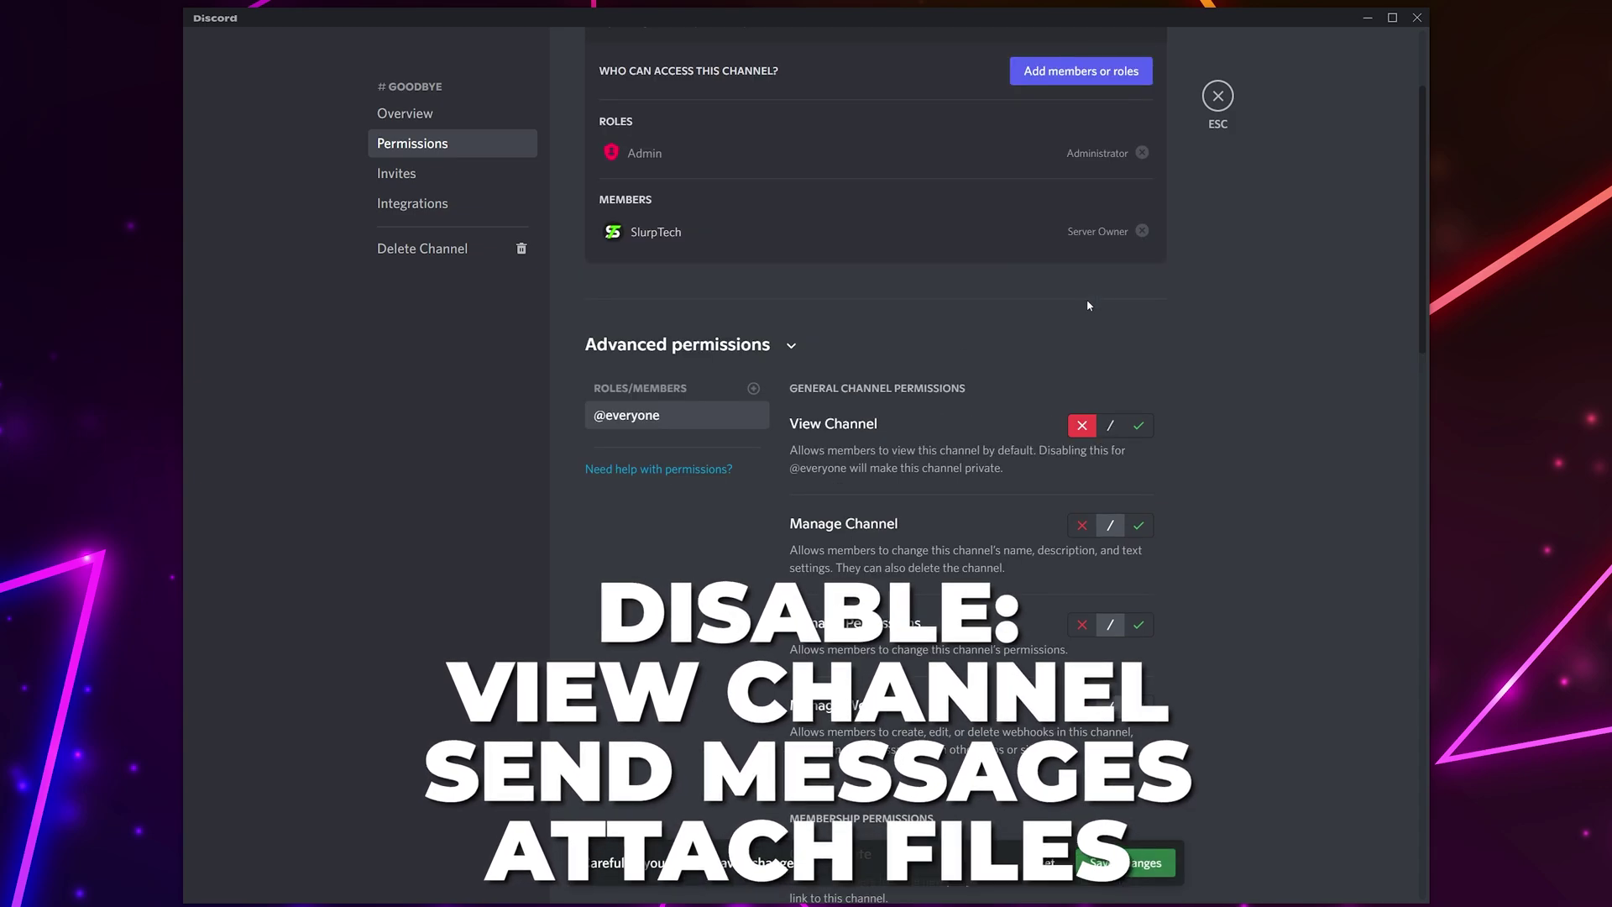
scroll(1091, 395, down, 6)
click(1082, 476)
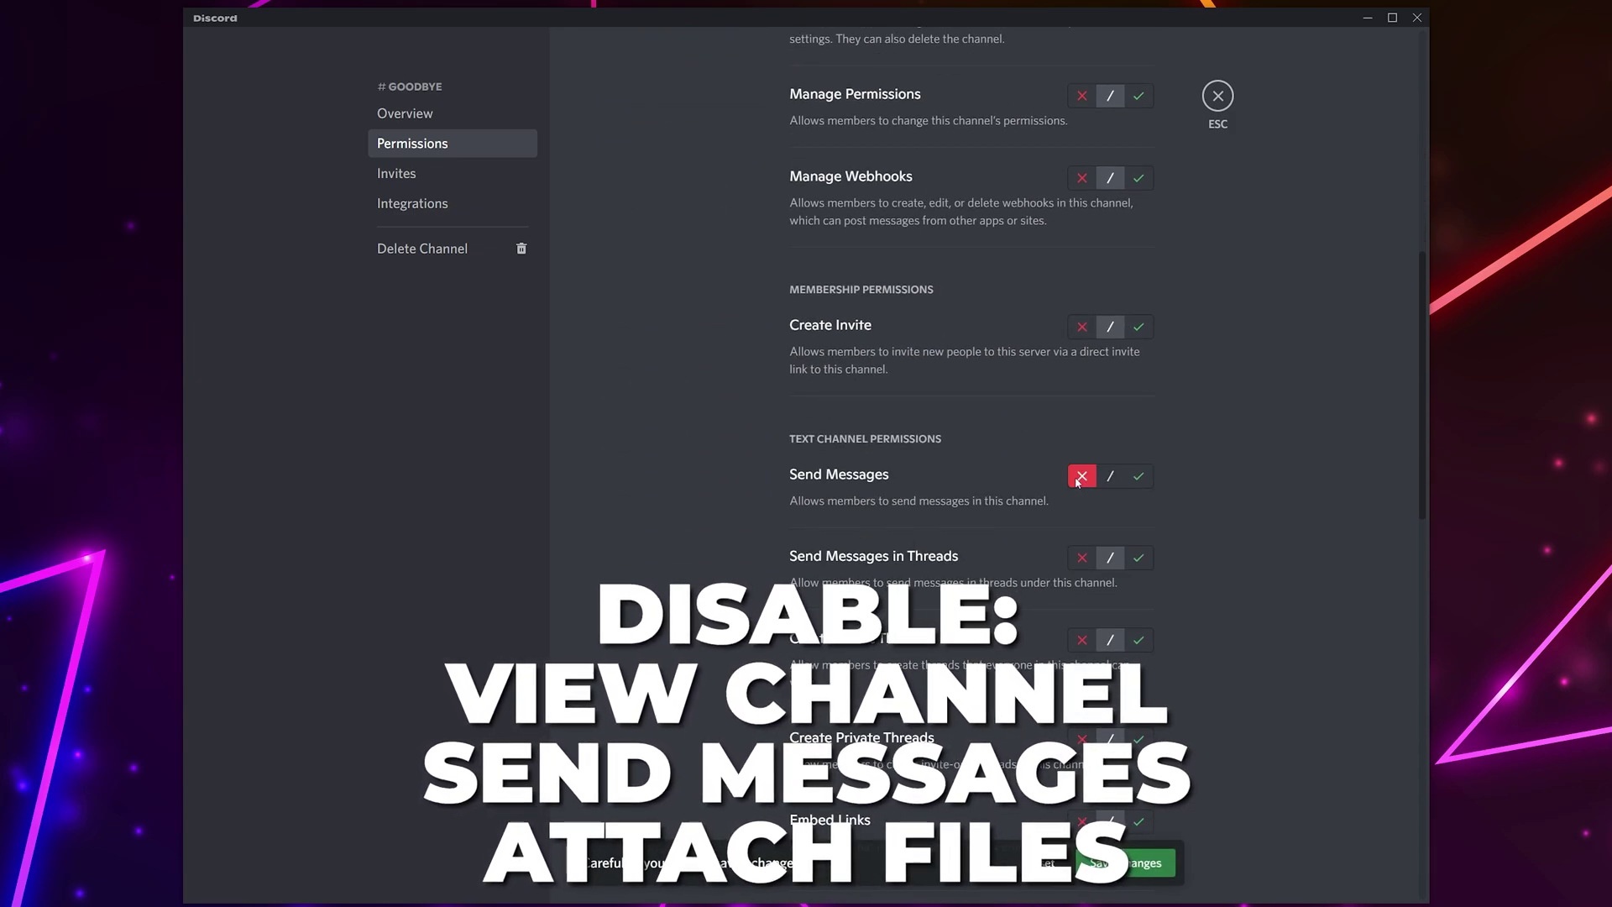
scroll(1083, 520, down, 4)
click(1078, 572)
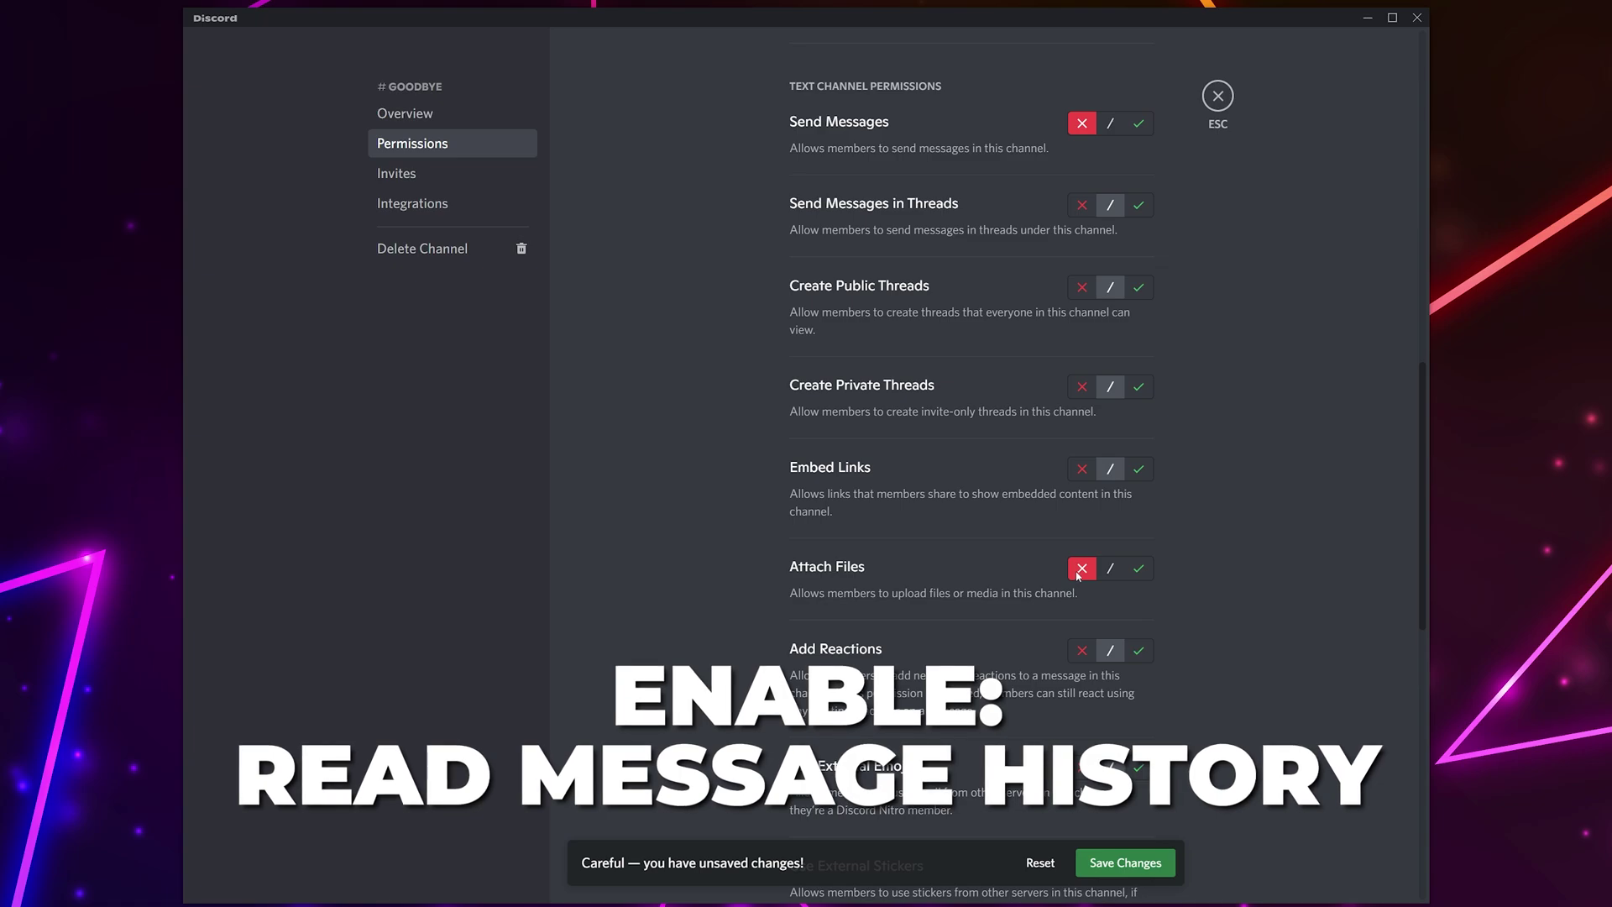
scroll(1091, 571, down, 7)
scroll(1097, 570, down, 3)
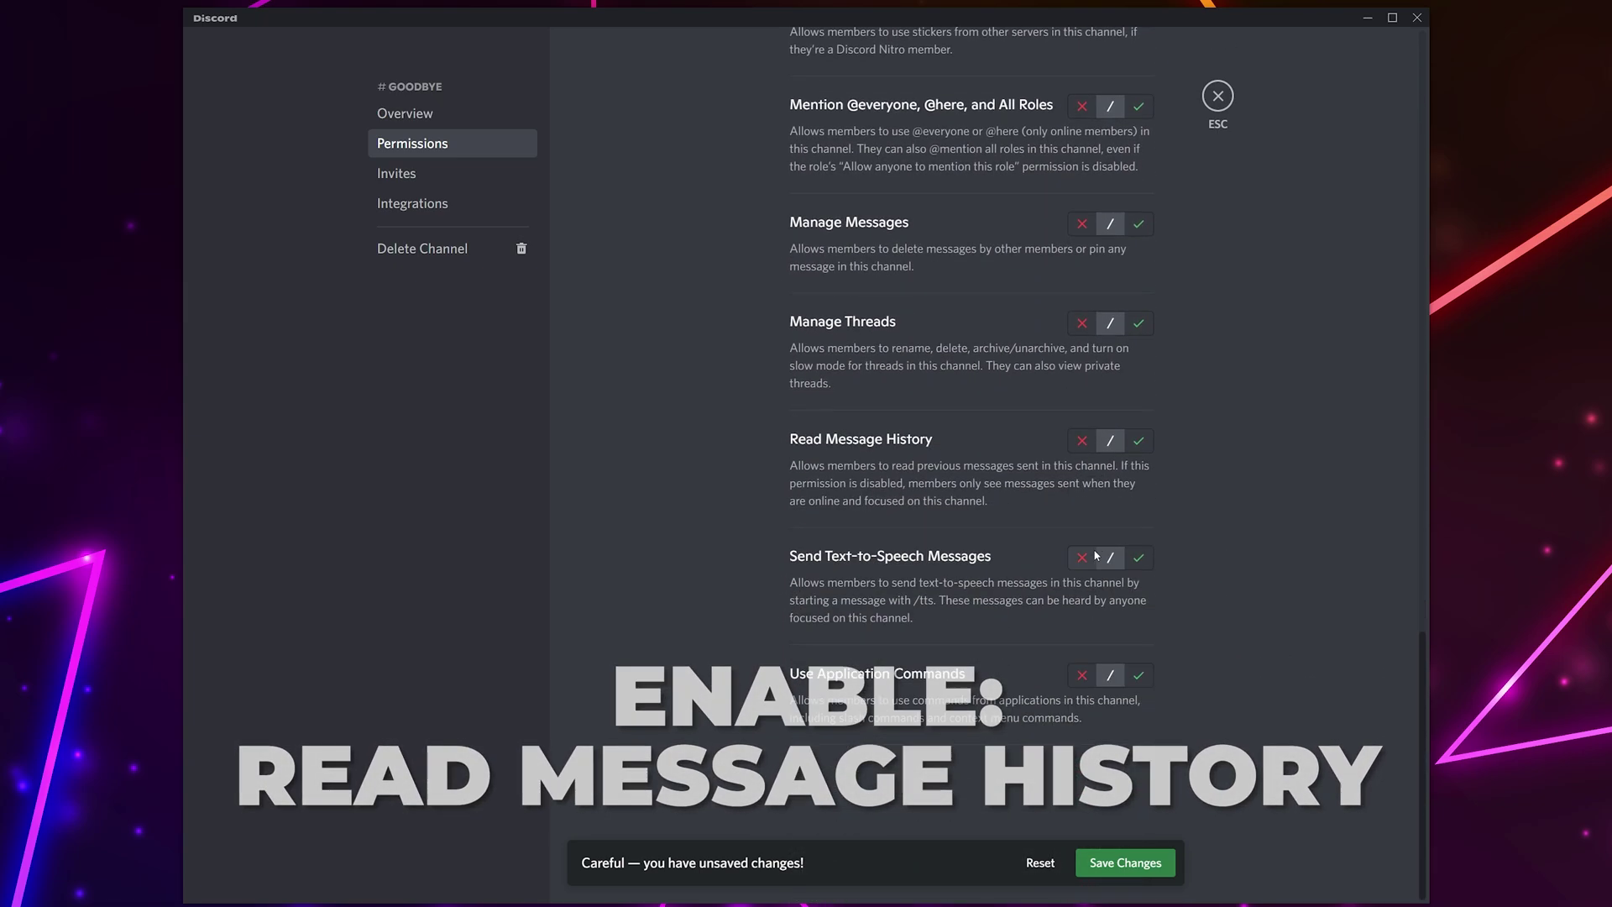
click(1138, 440)
click(1125, 863)
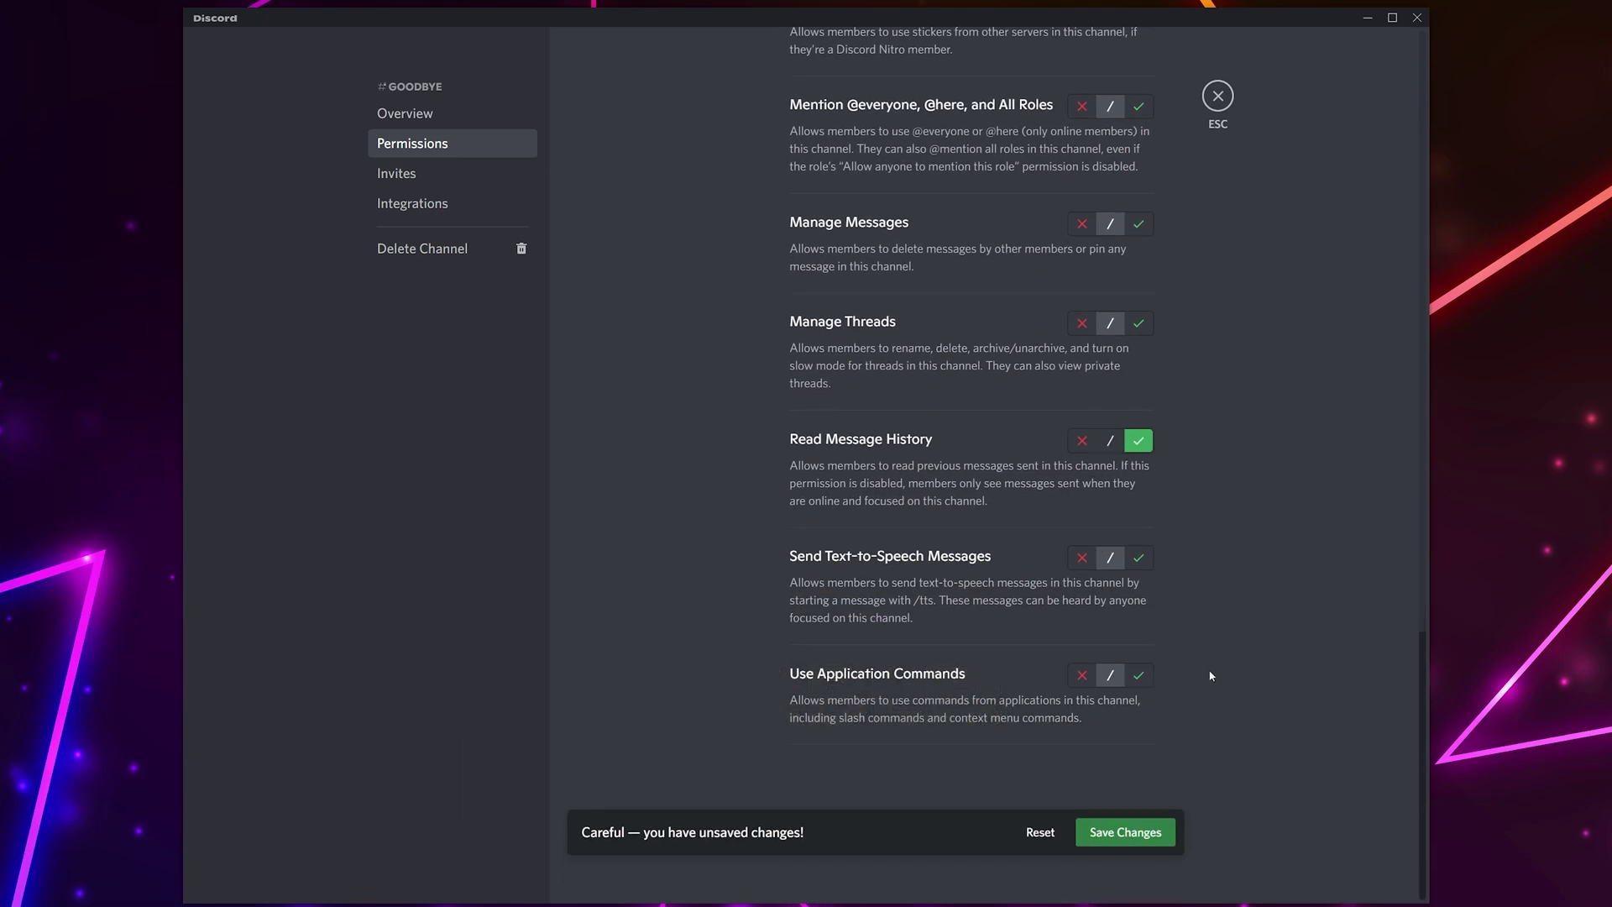
Step: Add the Moderator and Admin roles to #goodbye, each allowed View Channel, saving after each
scroll(1230, 653, up, 13)
scroll(1091, 604, up, 9)
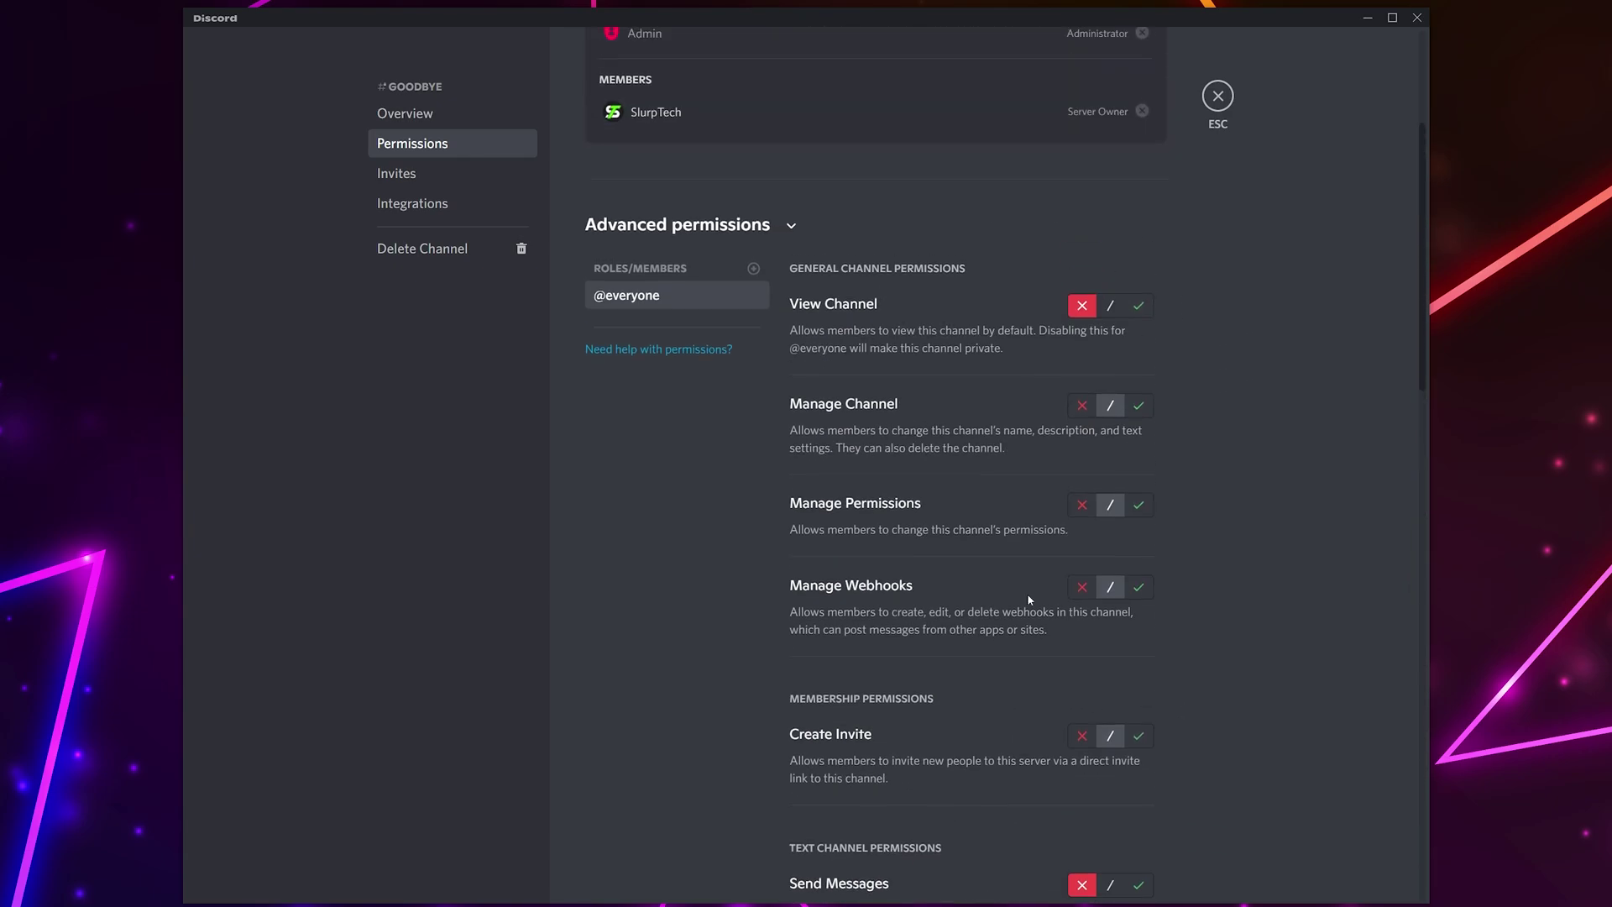
click(753, 564)
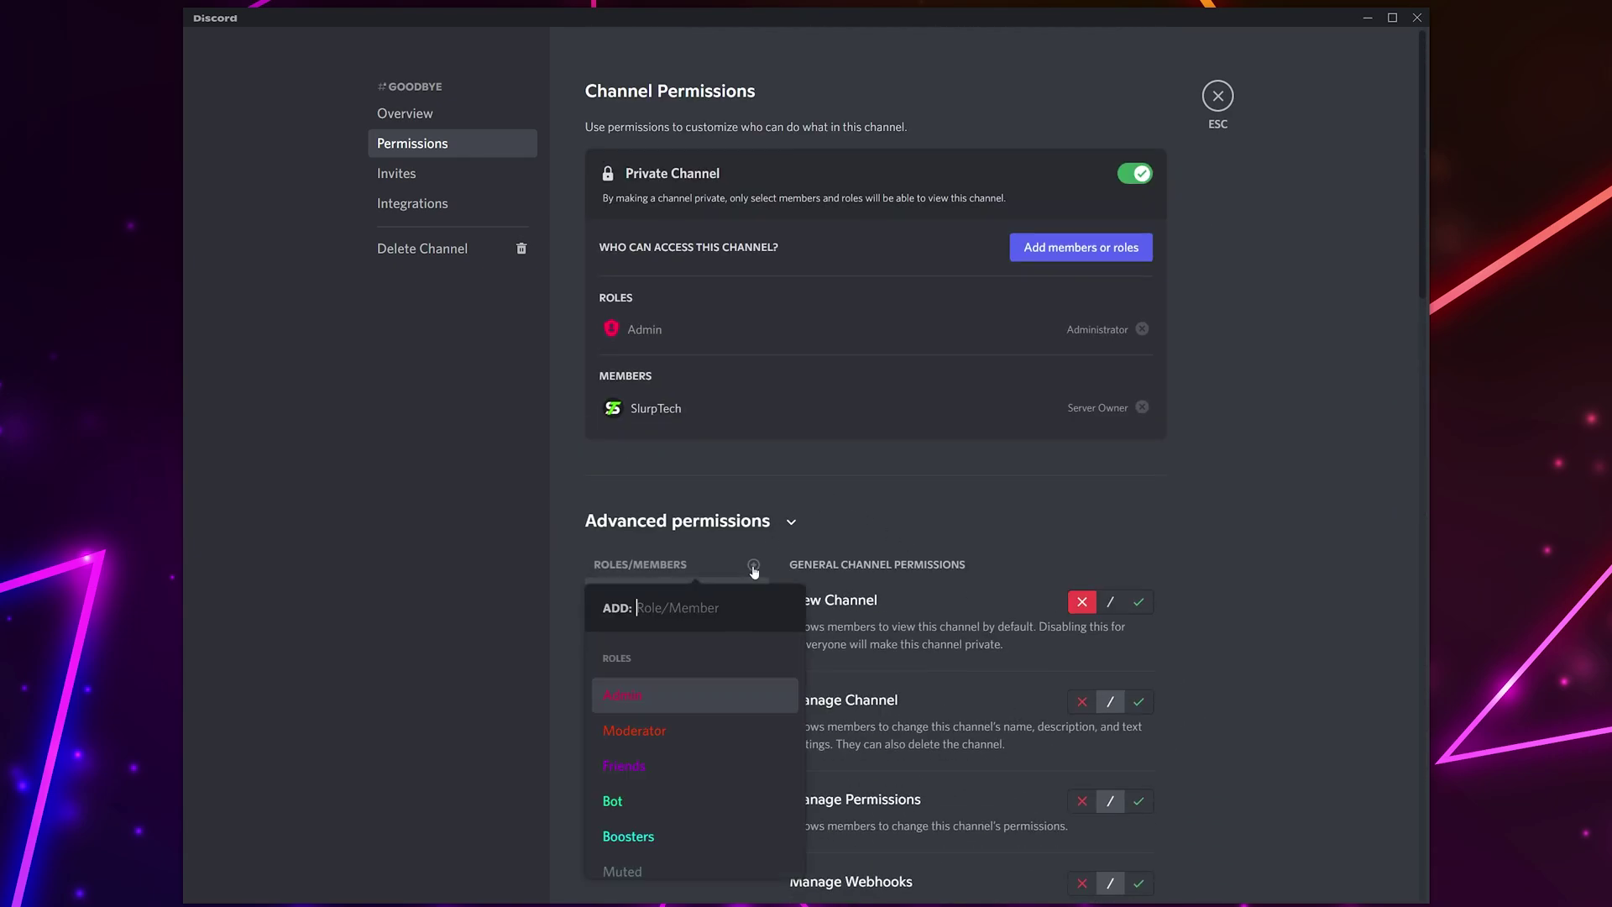
click(687, 731)
click(1140, 604)
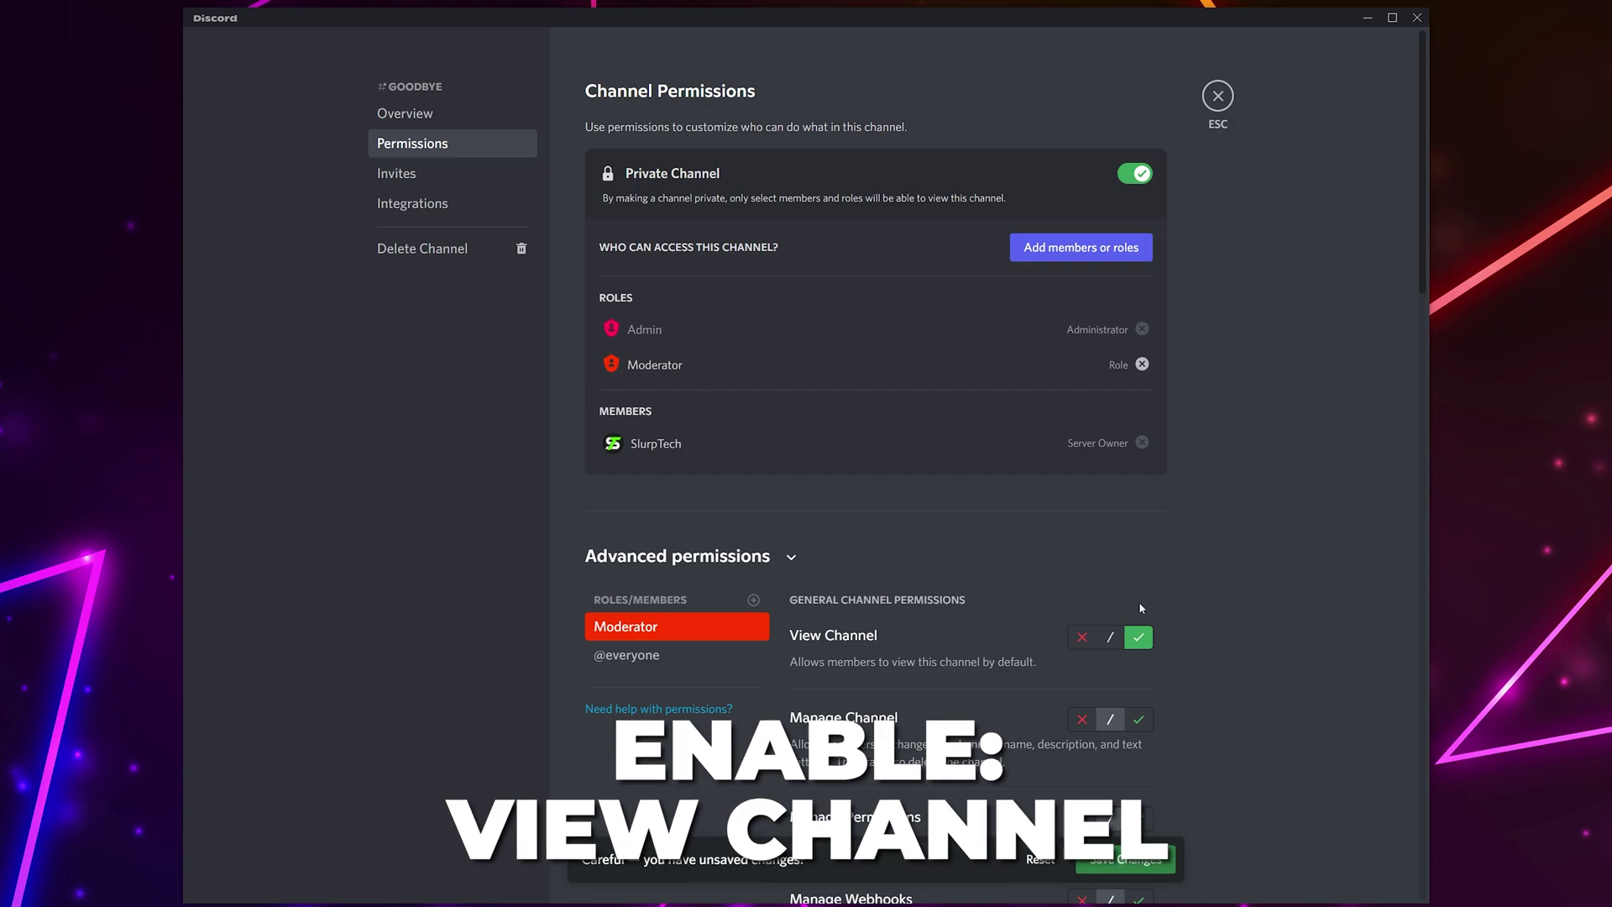
click(1102, 864)
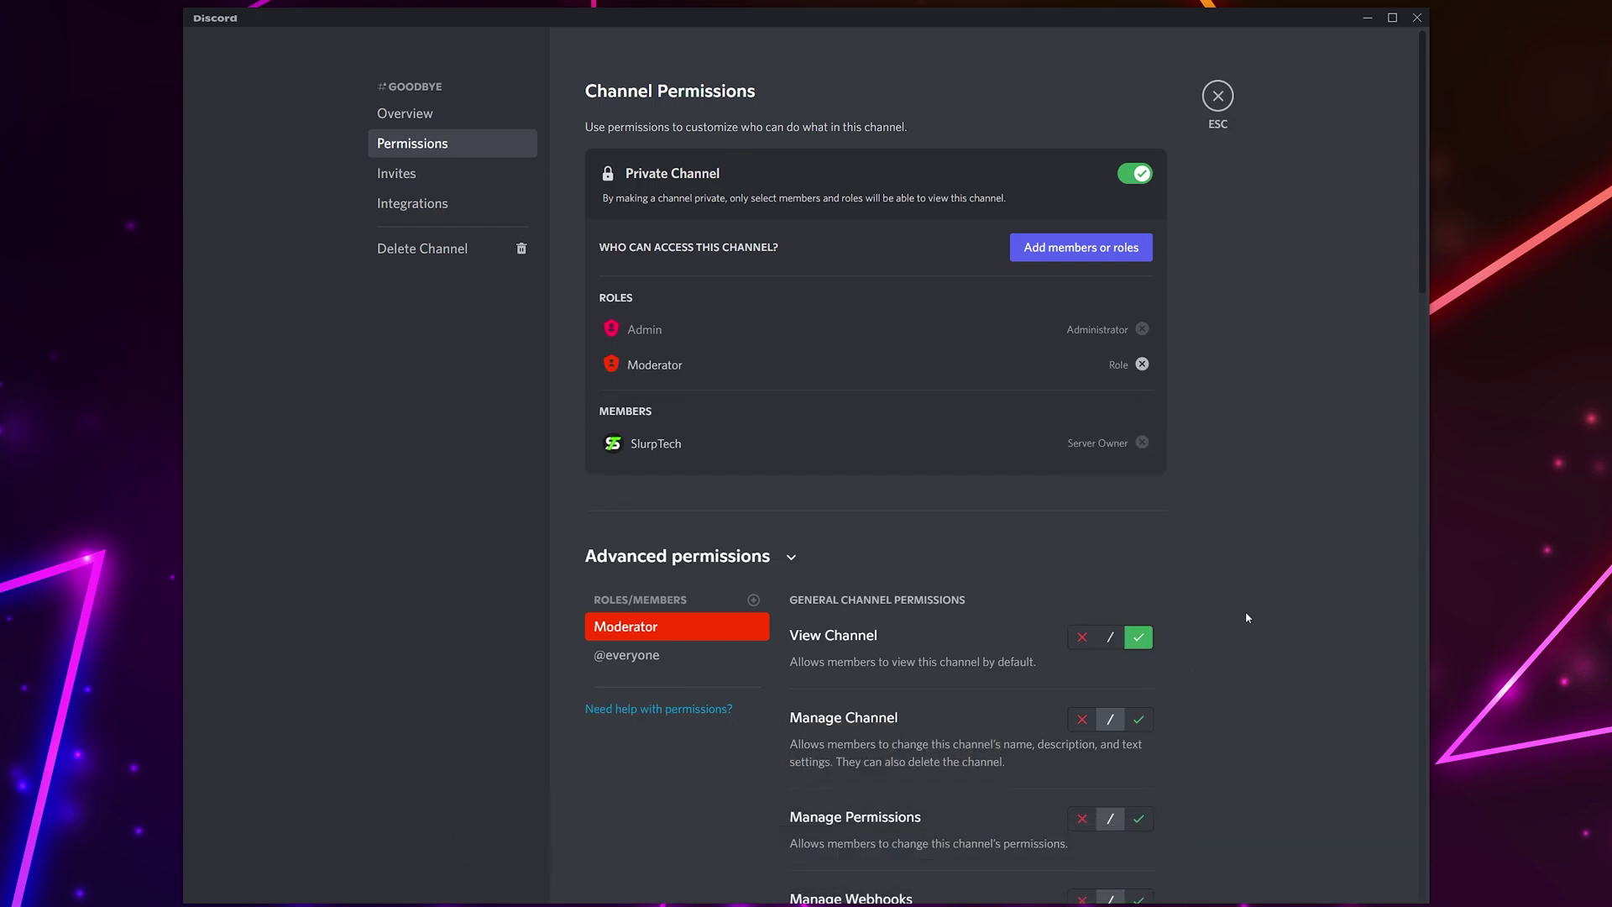
click(753, 599)
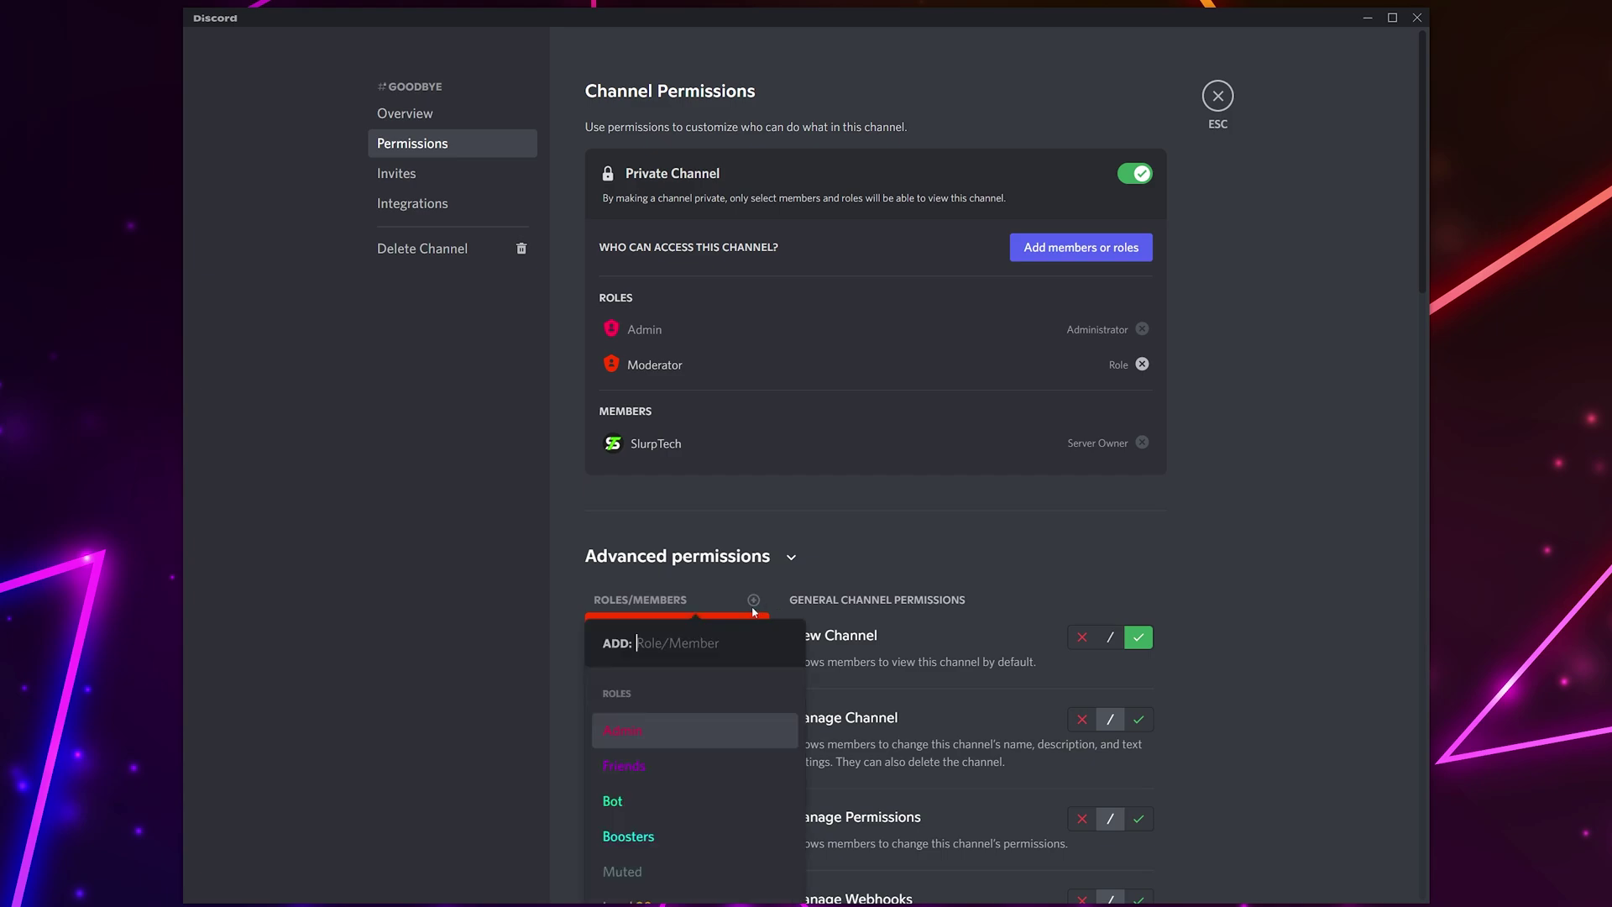
click(690, 727)
click(1138, 637)
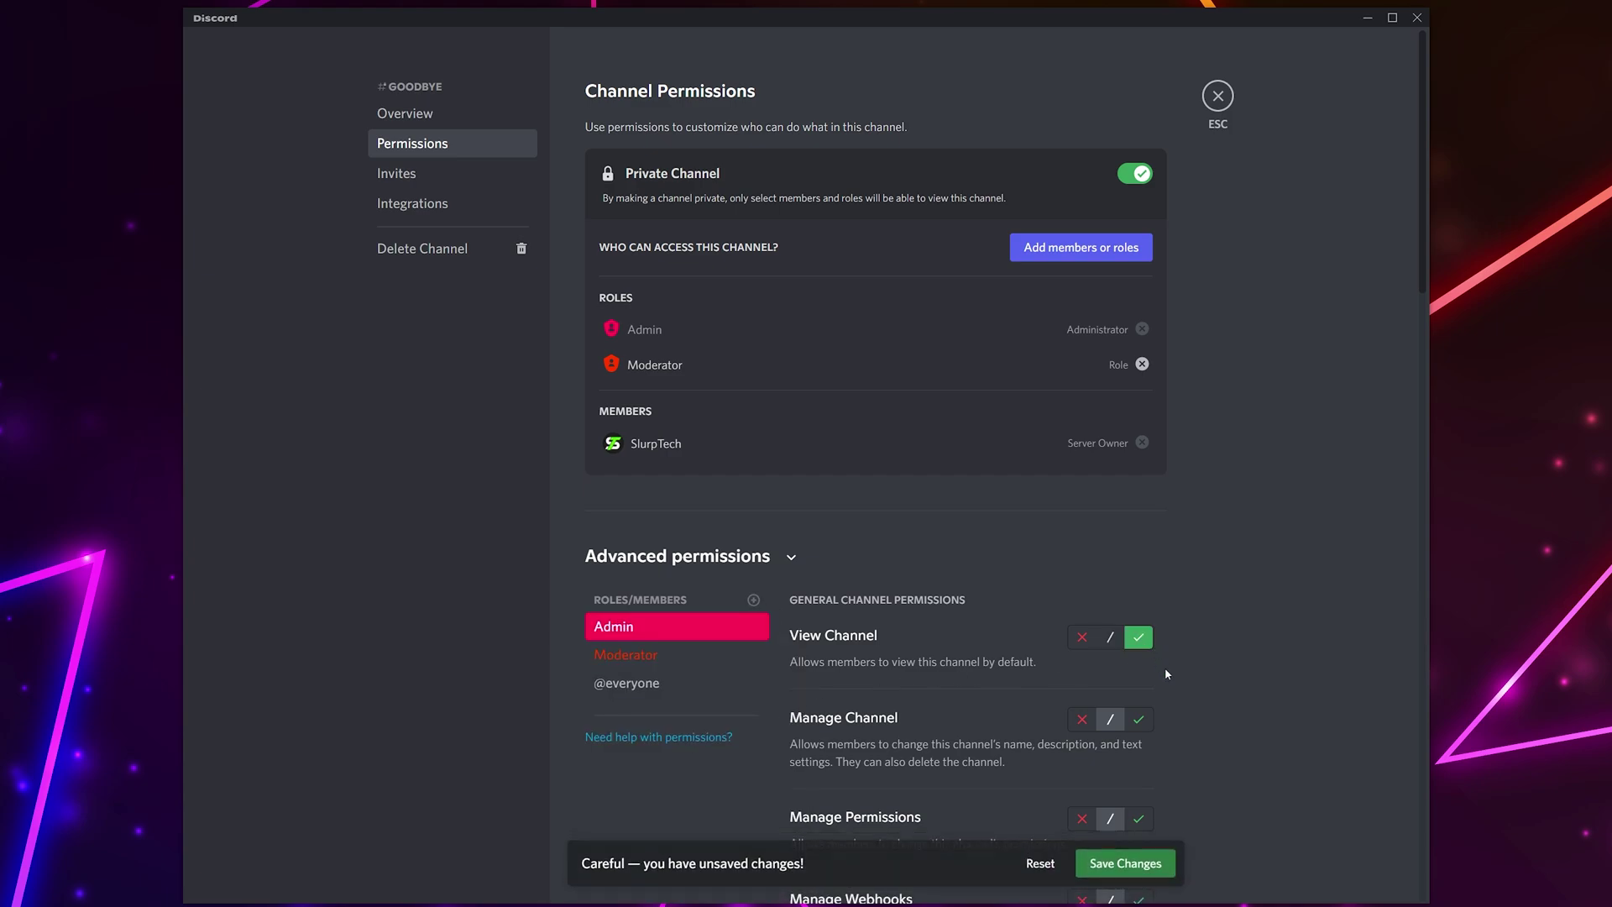
click(1130, 868)
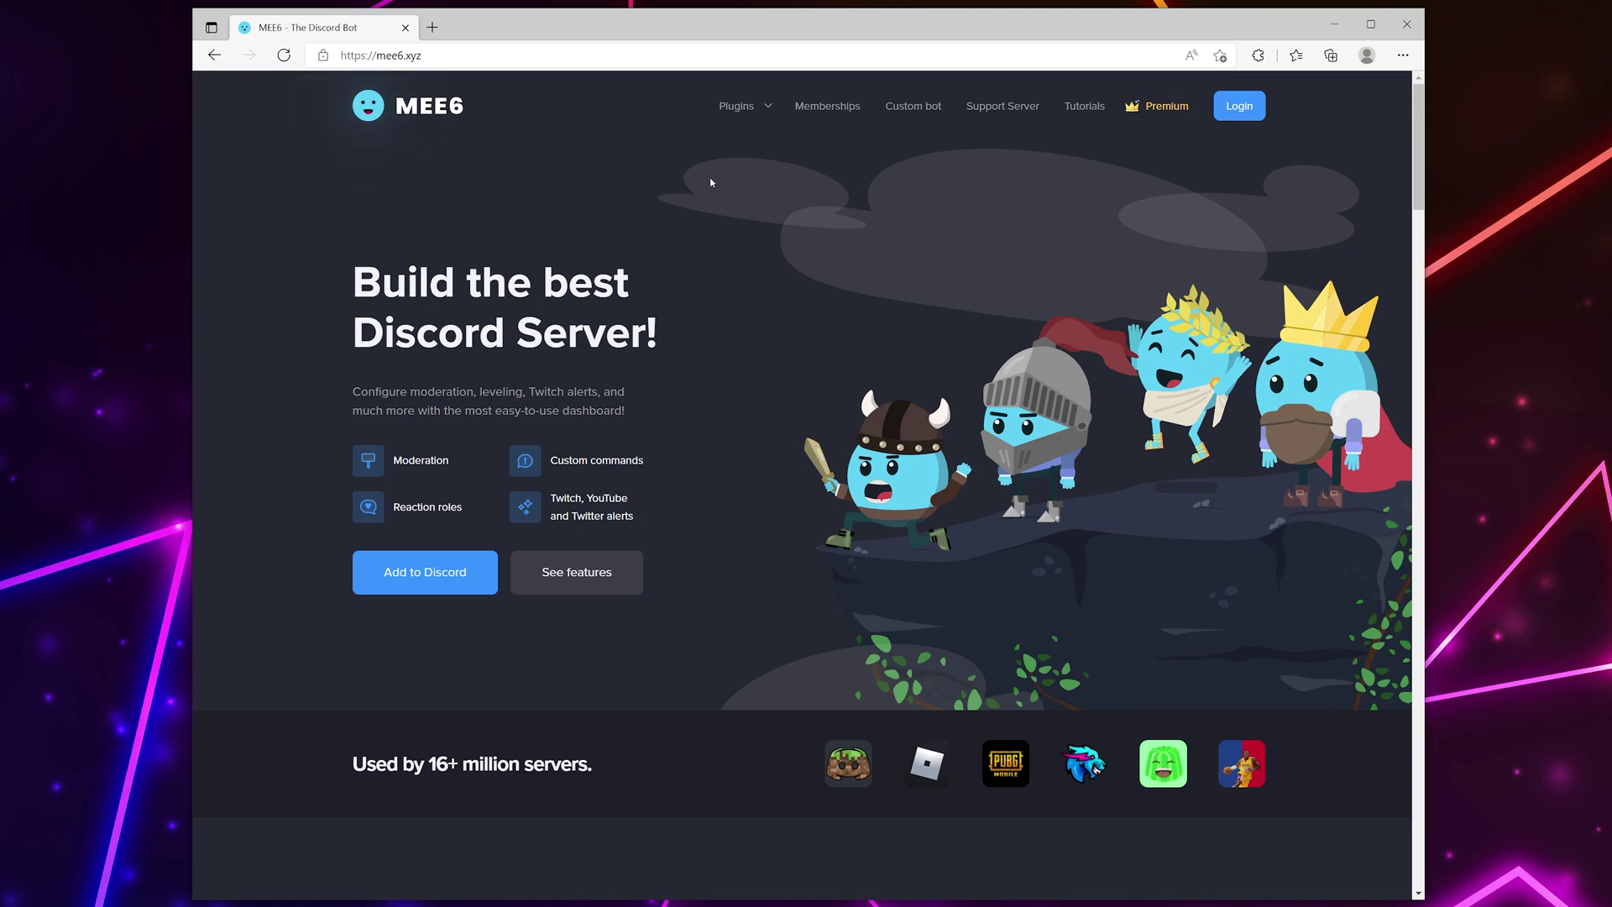
Step: Start adding MEE6, authorize it on the Discord account and choose the SlurpTech Tutorial server
click(437, 582)
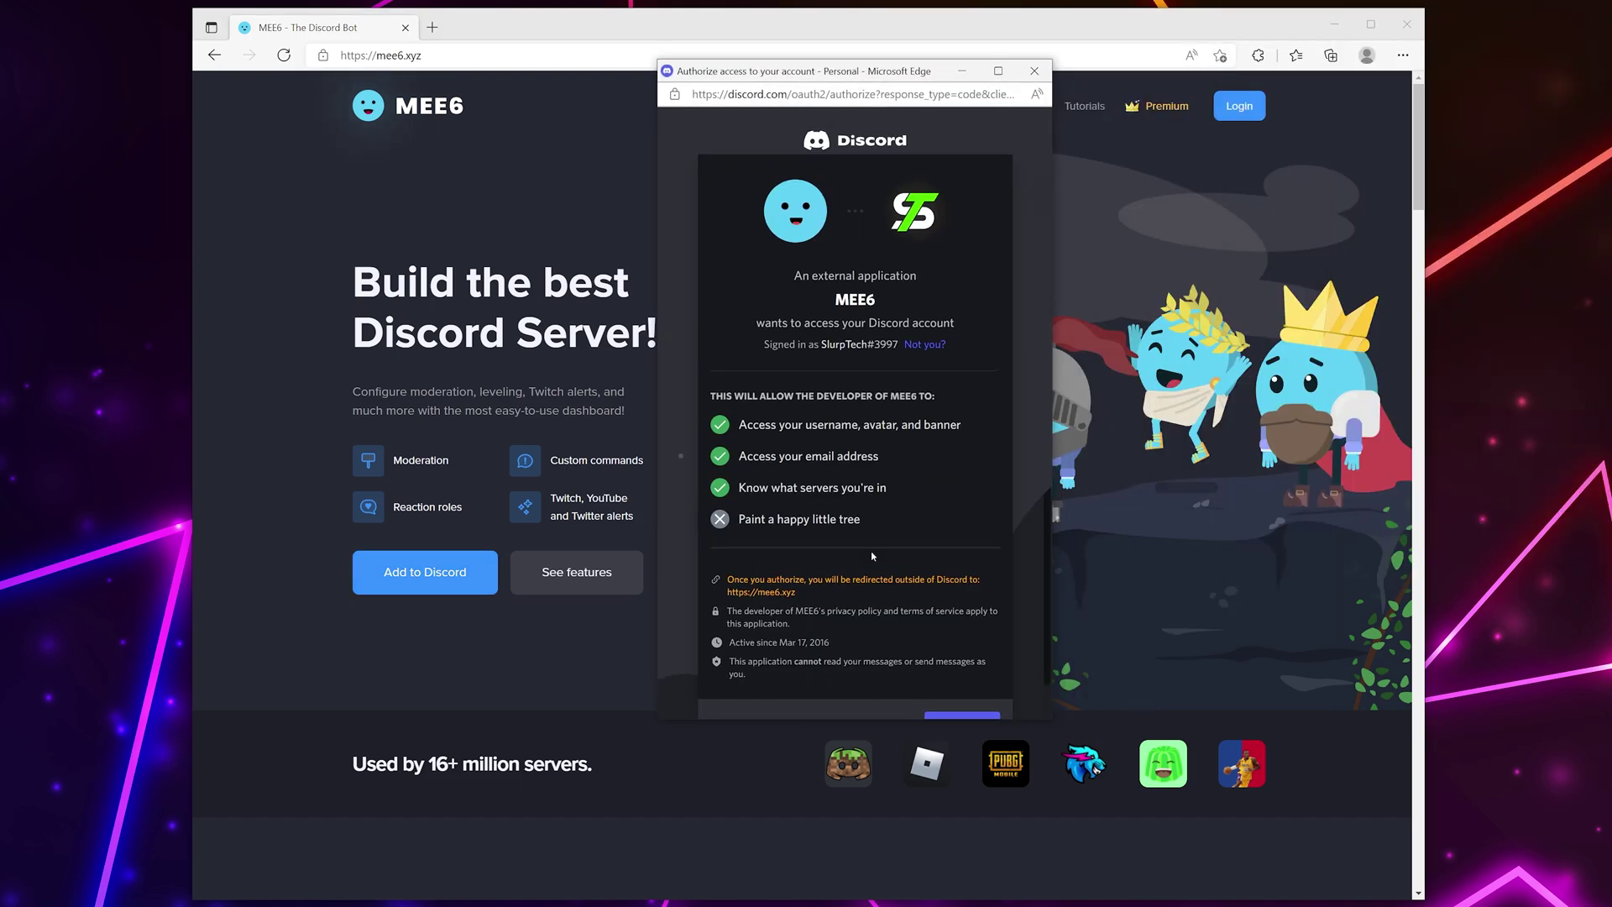
scroll(936, 632, down, 1)
click(956, 692)
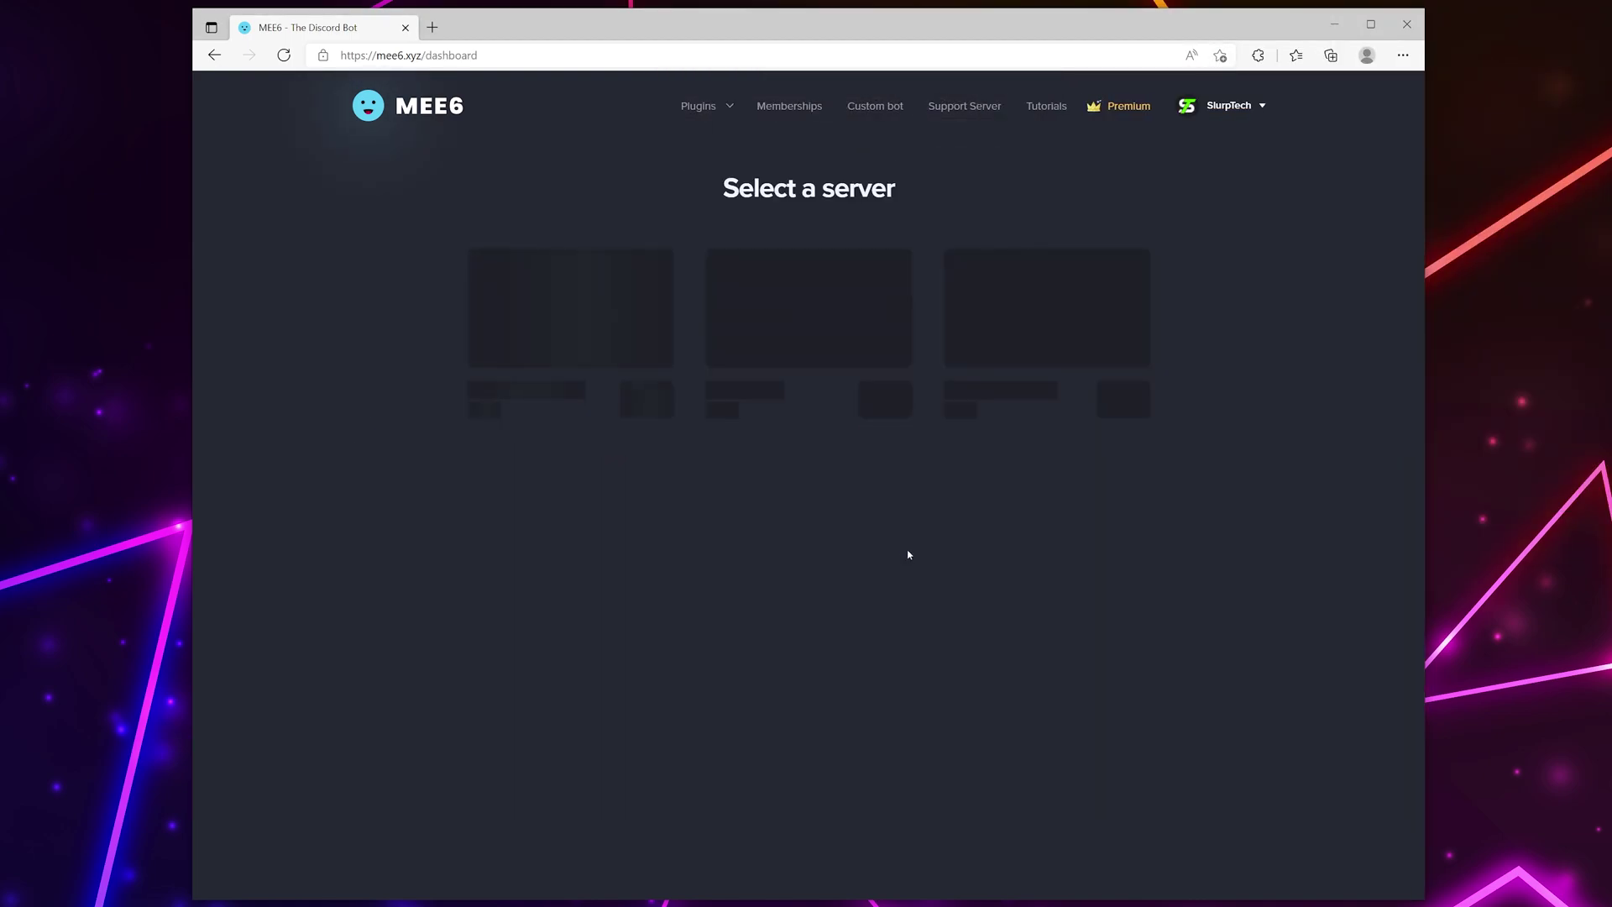
click(881, 402)
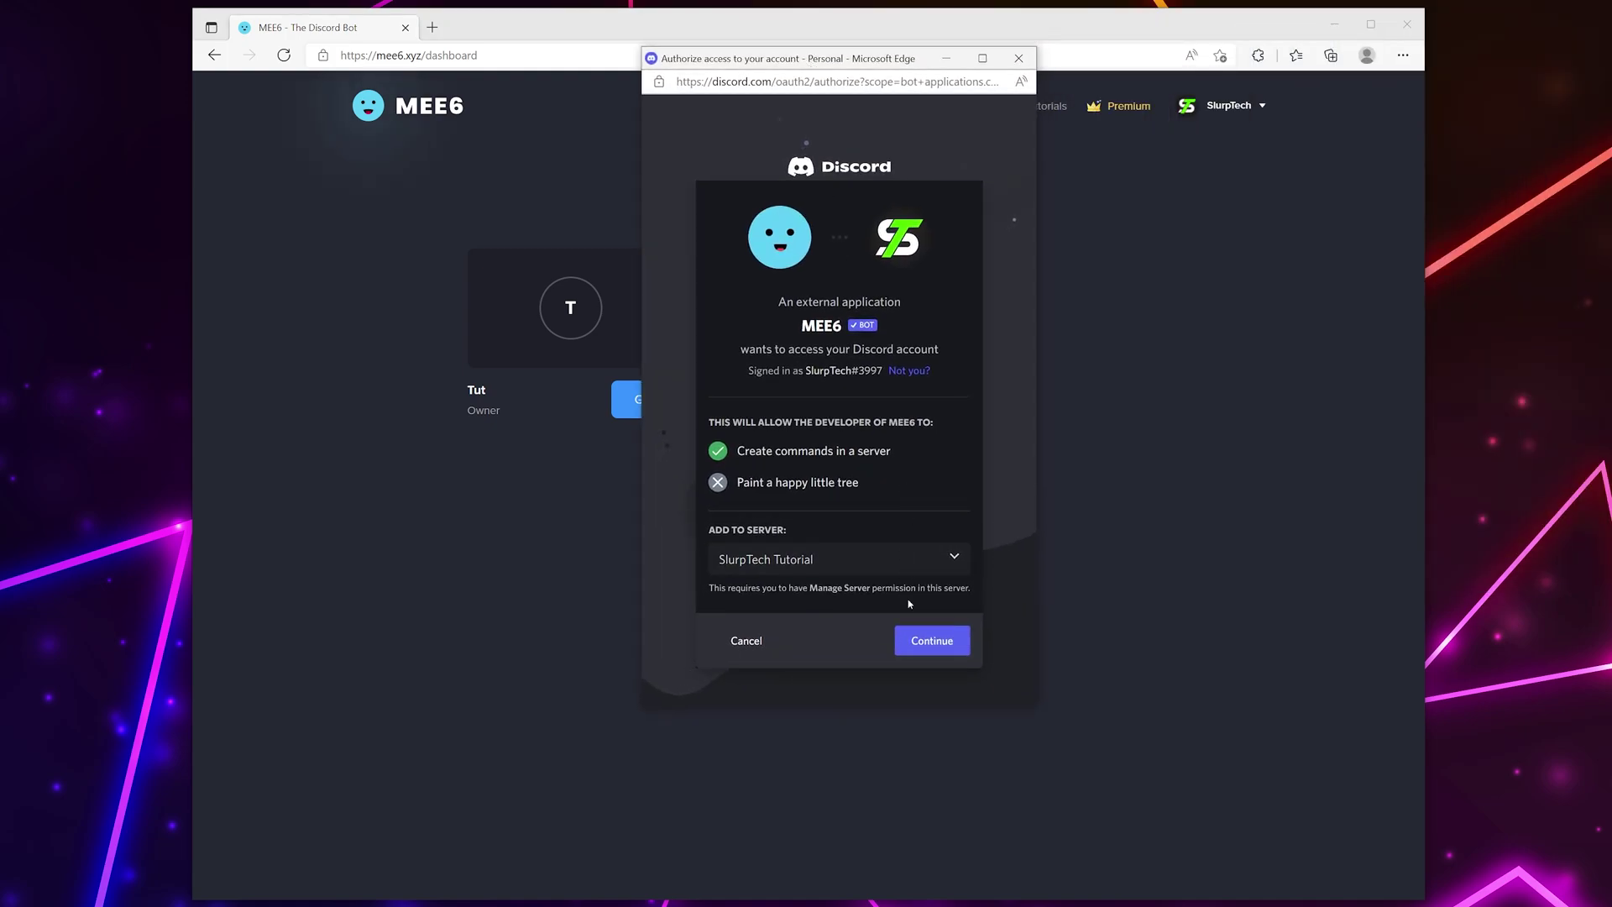
click(923, 642)
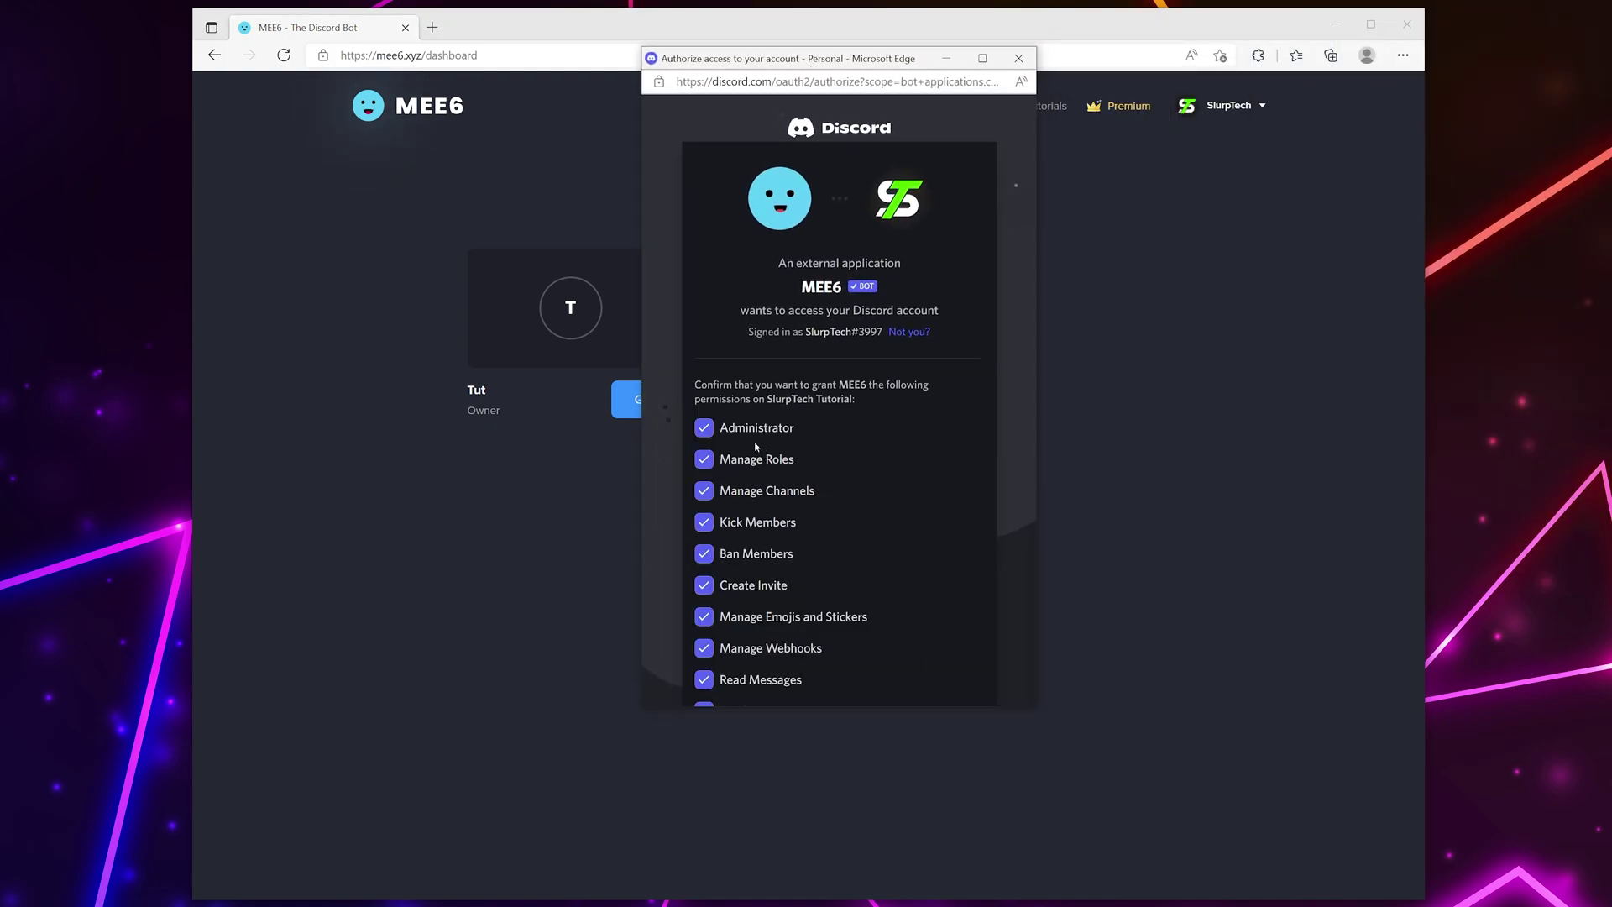
Step: Adjust the Administrator permission for MEE6, authorize the bot, and pass the hCaptcha check
scroll(705, 521, down, 3)
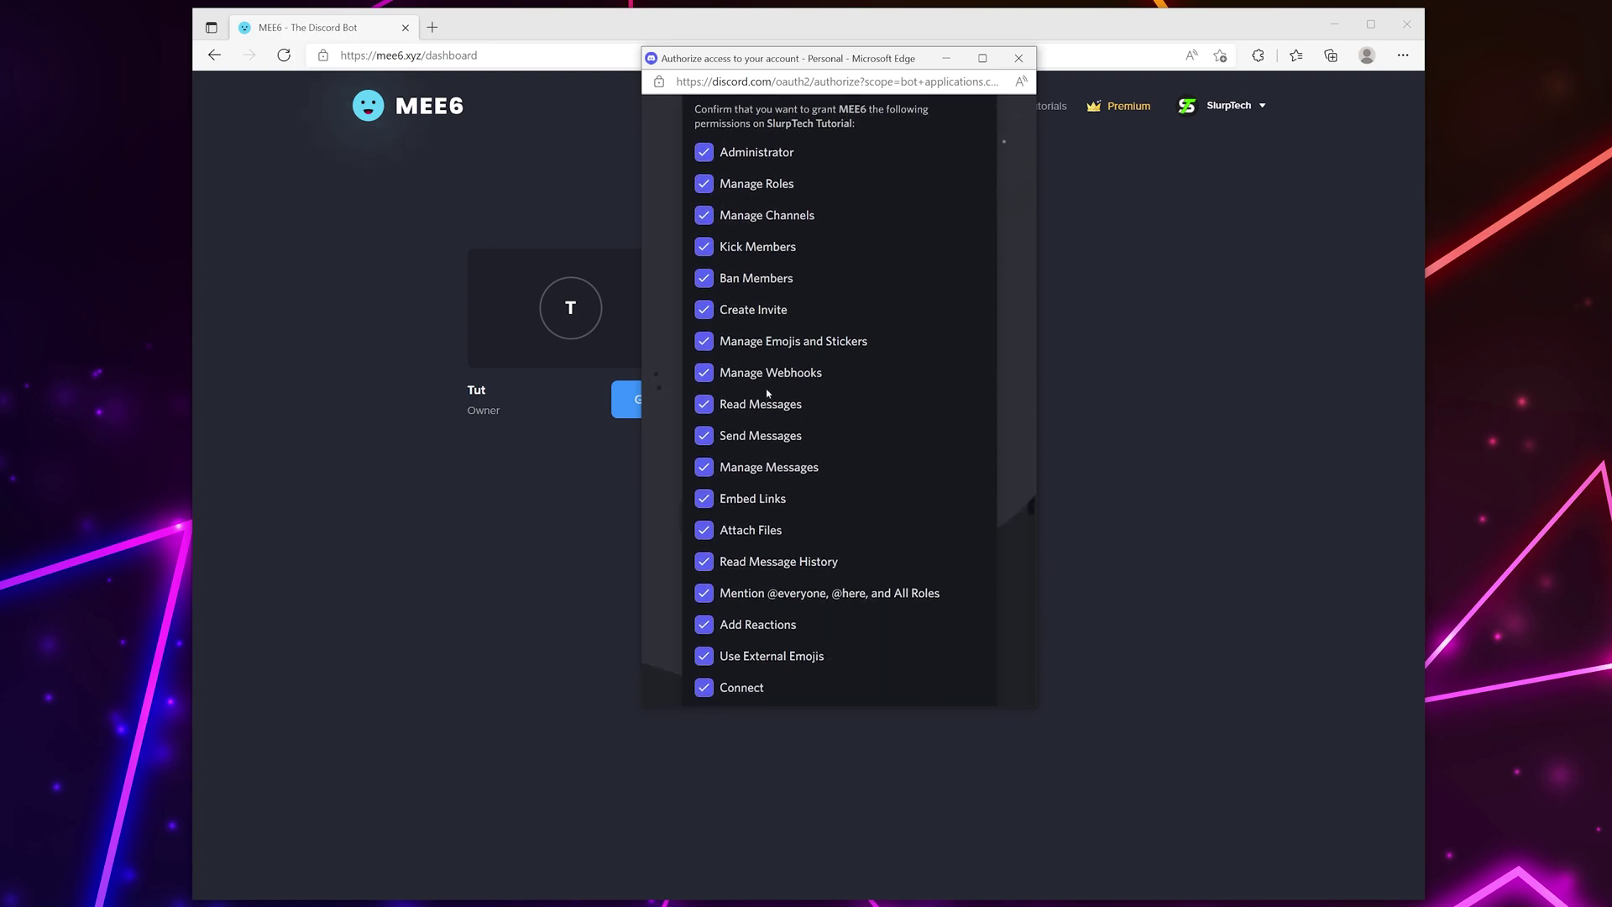
scroll(738, 378, up, 2)
click(709, 337)
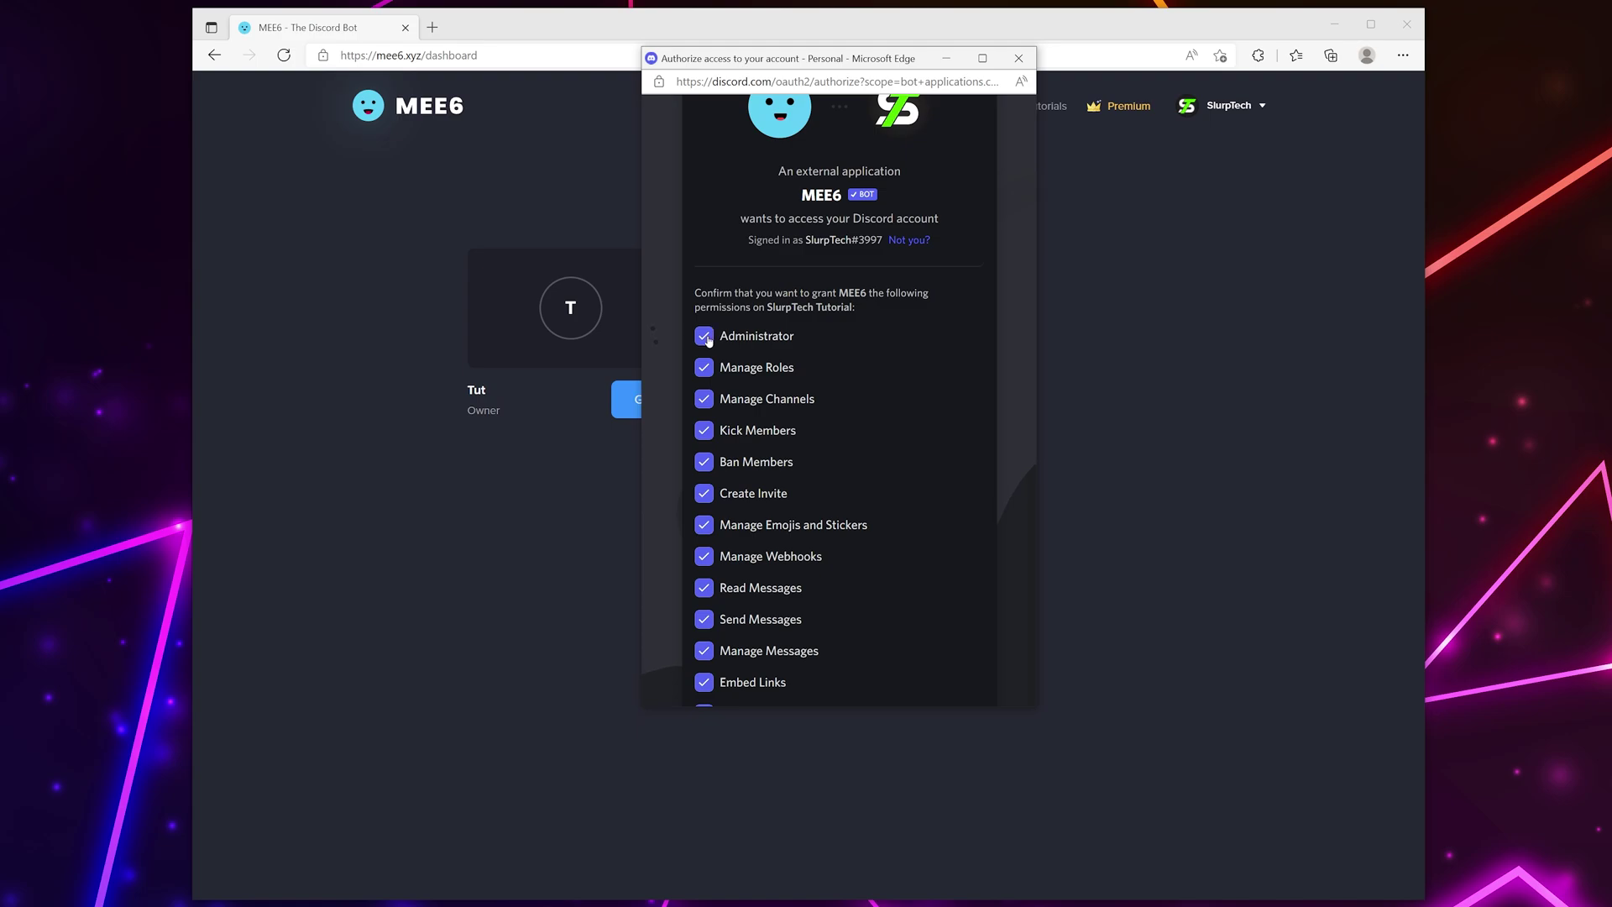
scroll(848, 371, down, 5)
scroll(850, 372, down, 2)
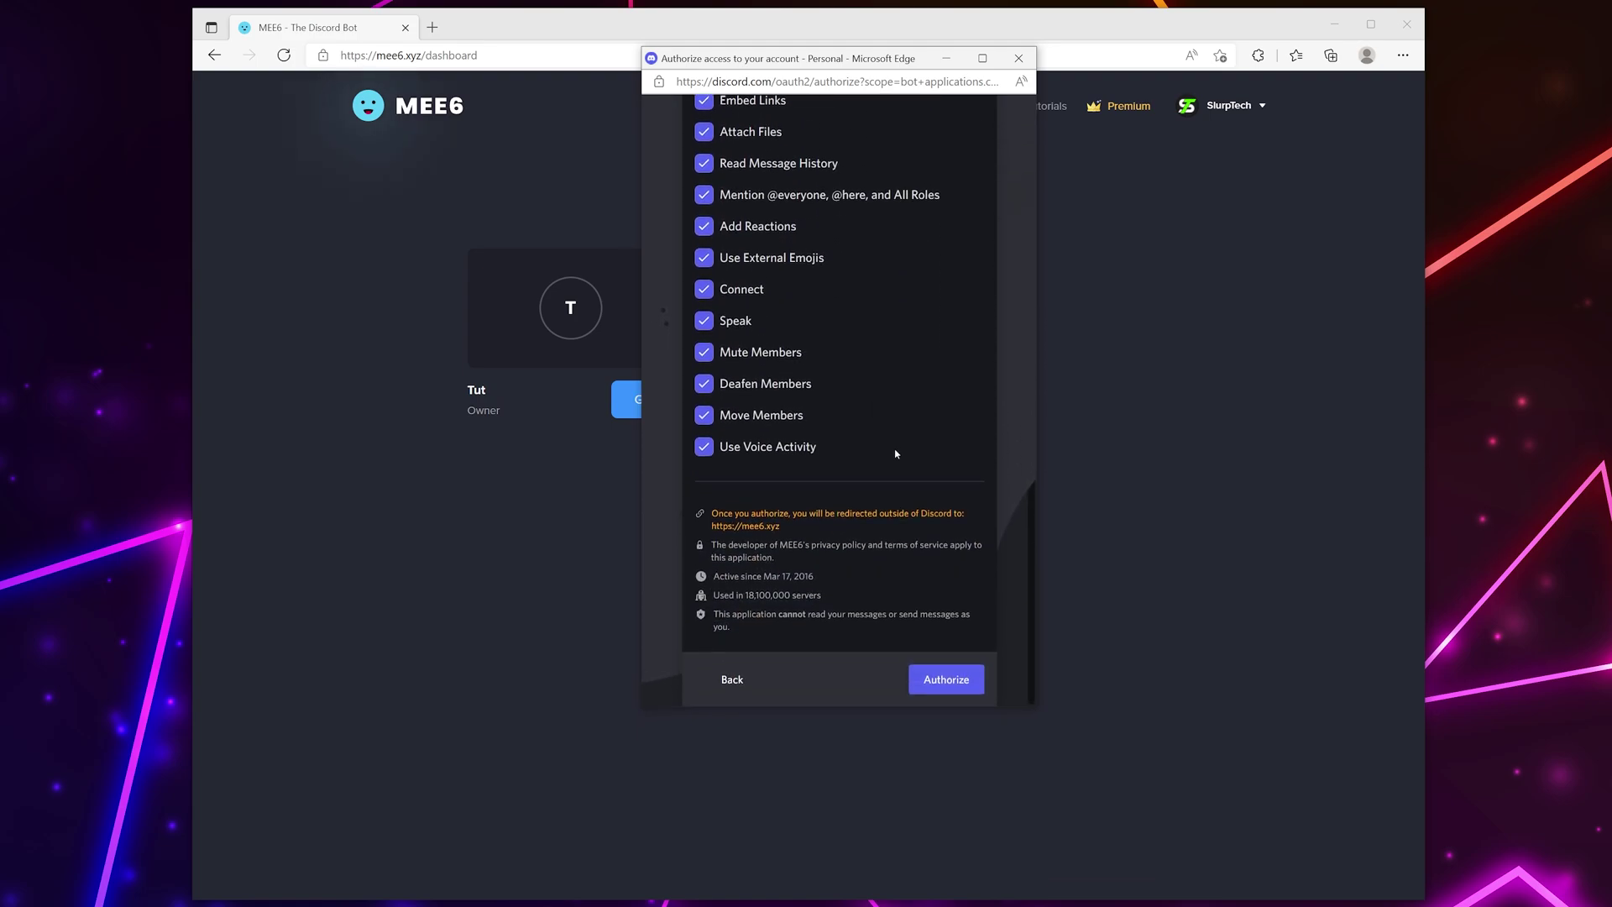
click(948, 680)
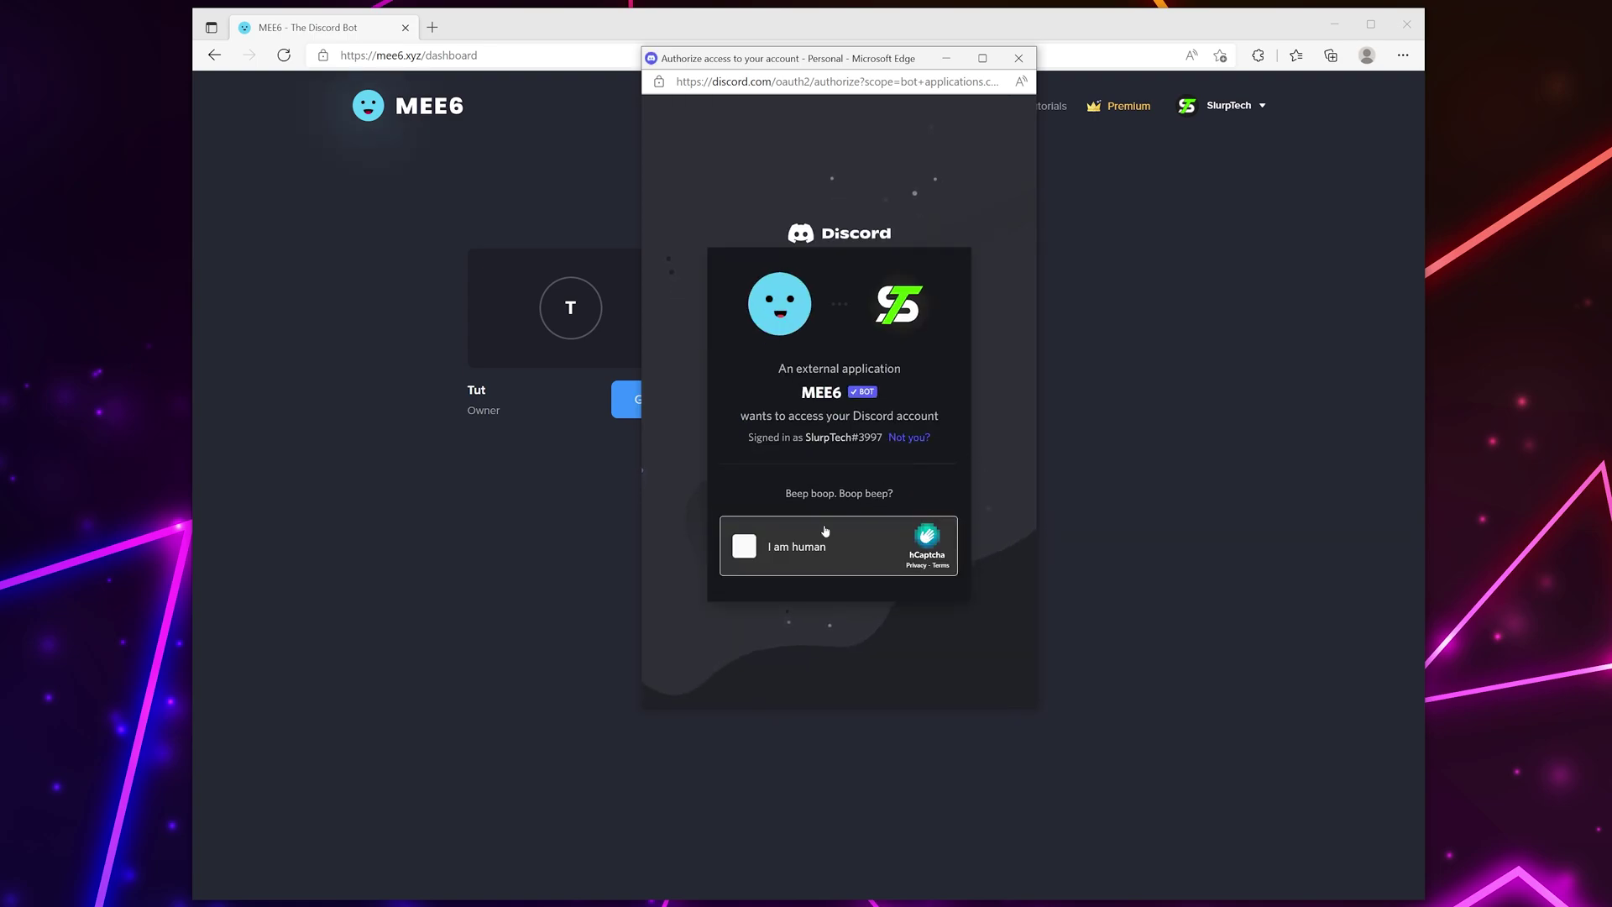
click(744, 546)
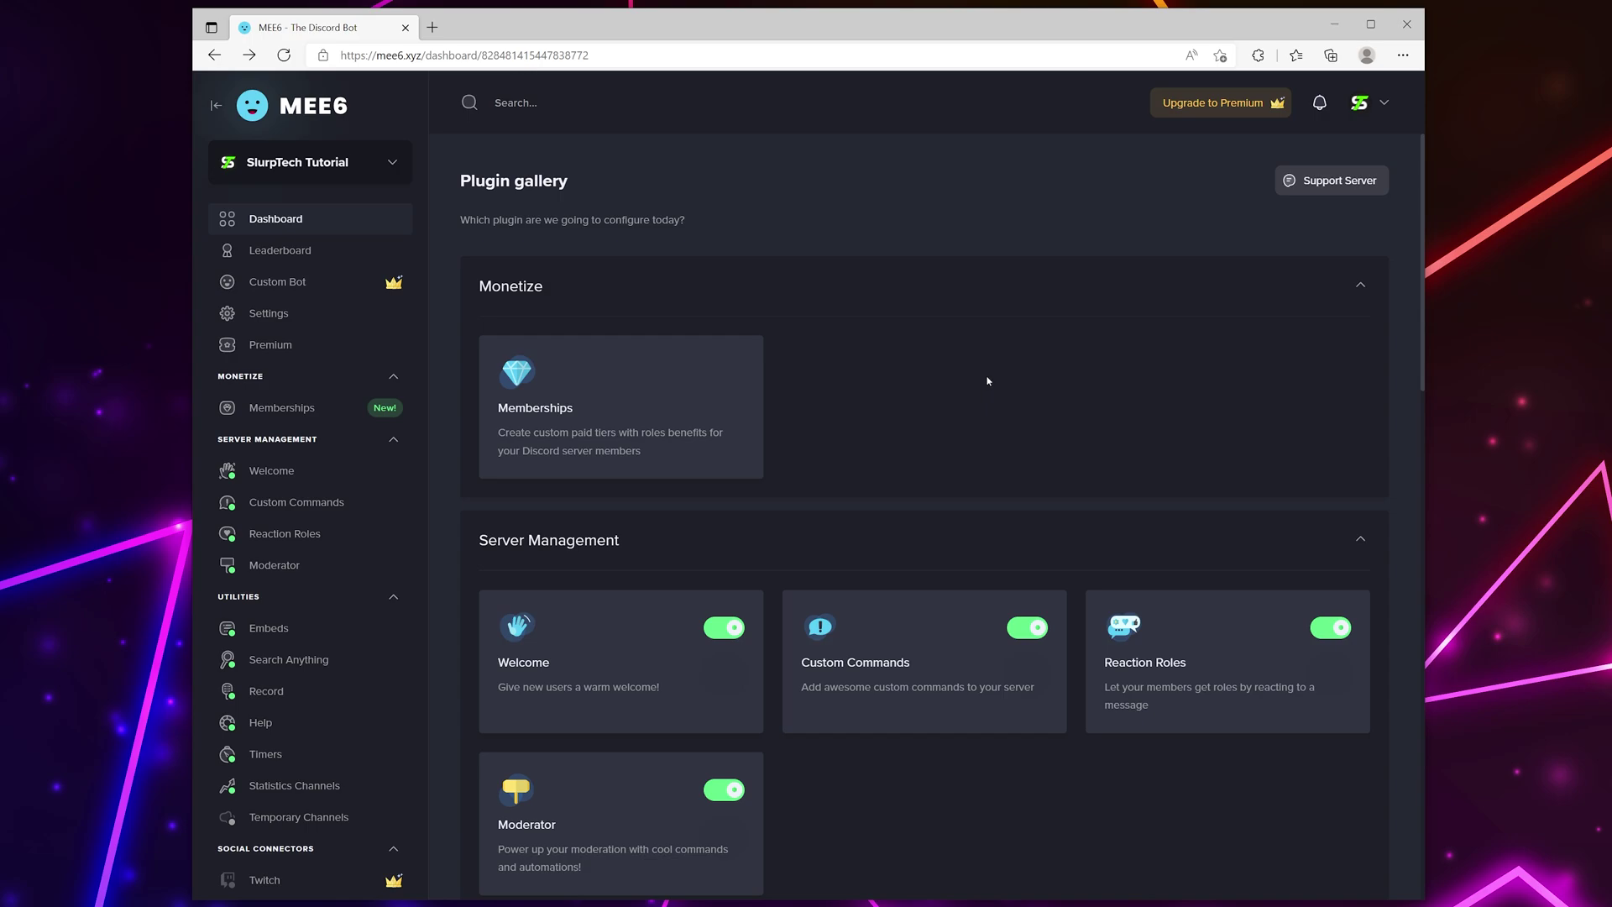
Step: In MEE6's Welcome plugin, enable join messages and set their channel to #welcome
scroll(923, 394, down, 3)
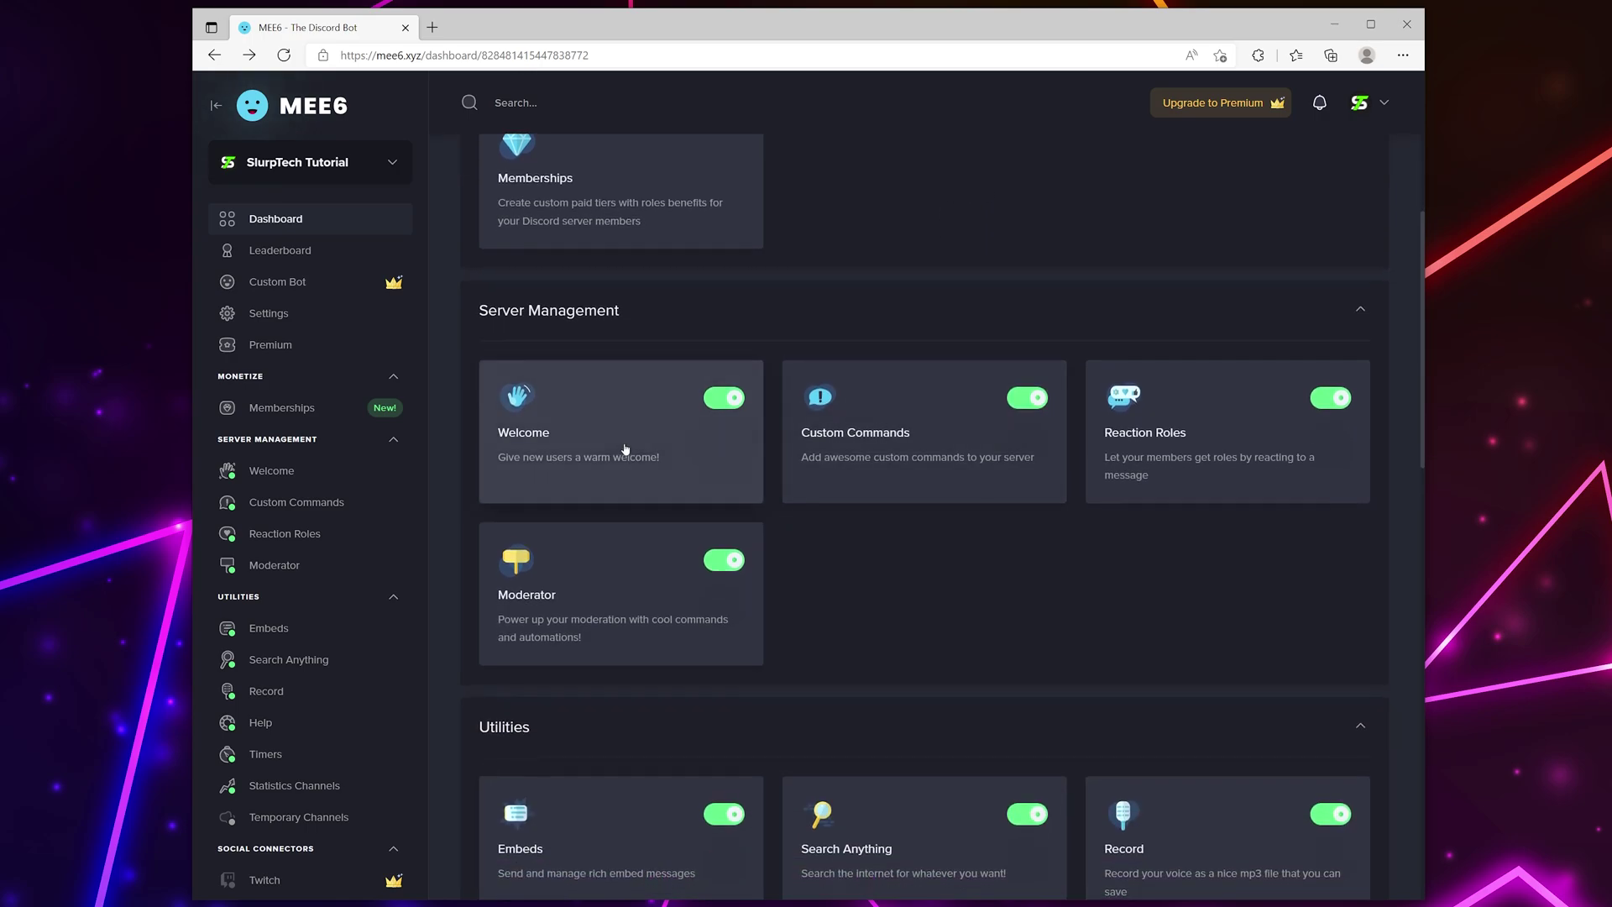
click(575, 439)
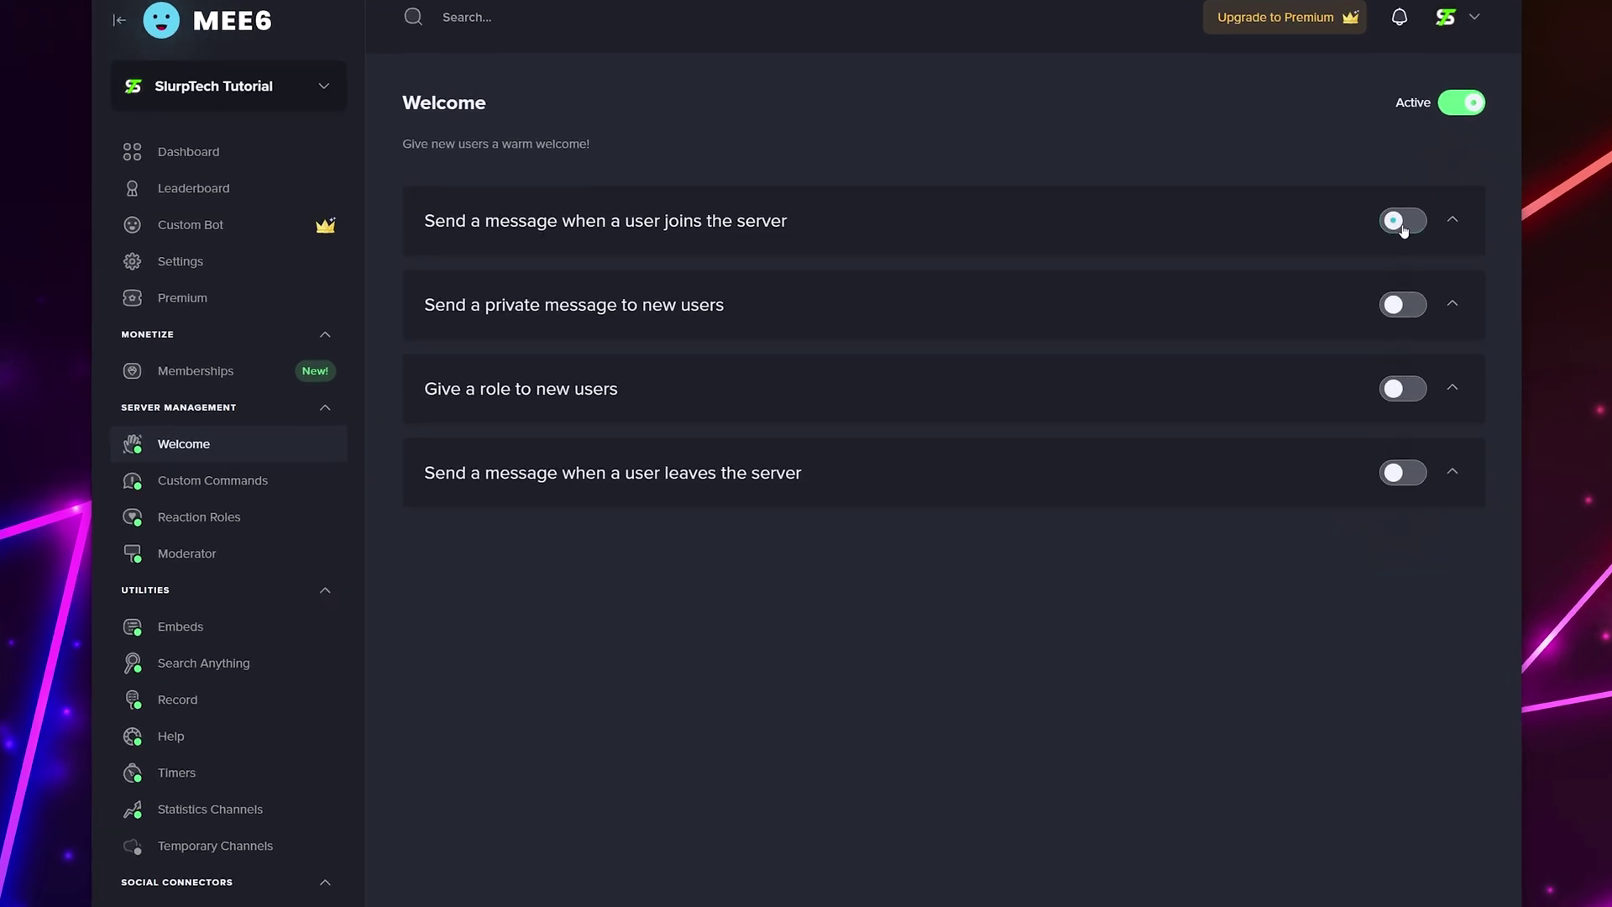
click(1402, 221)
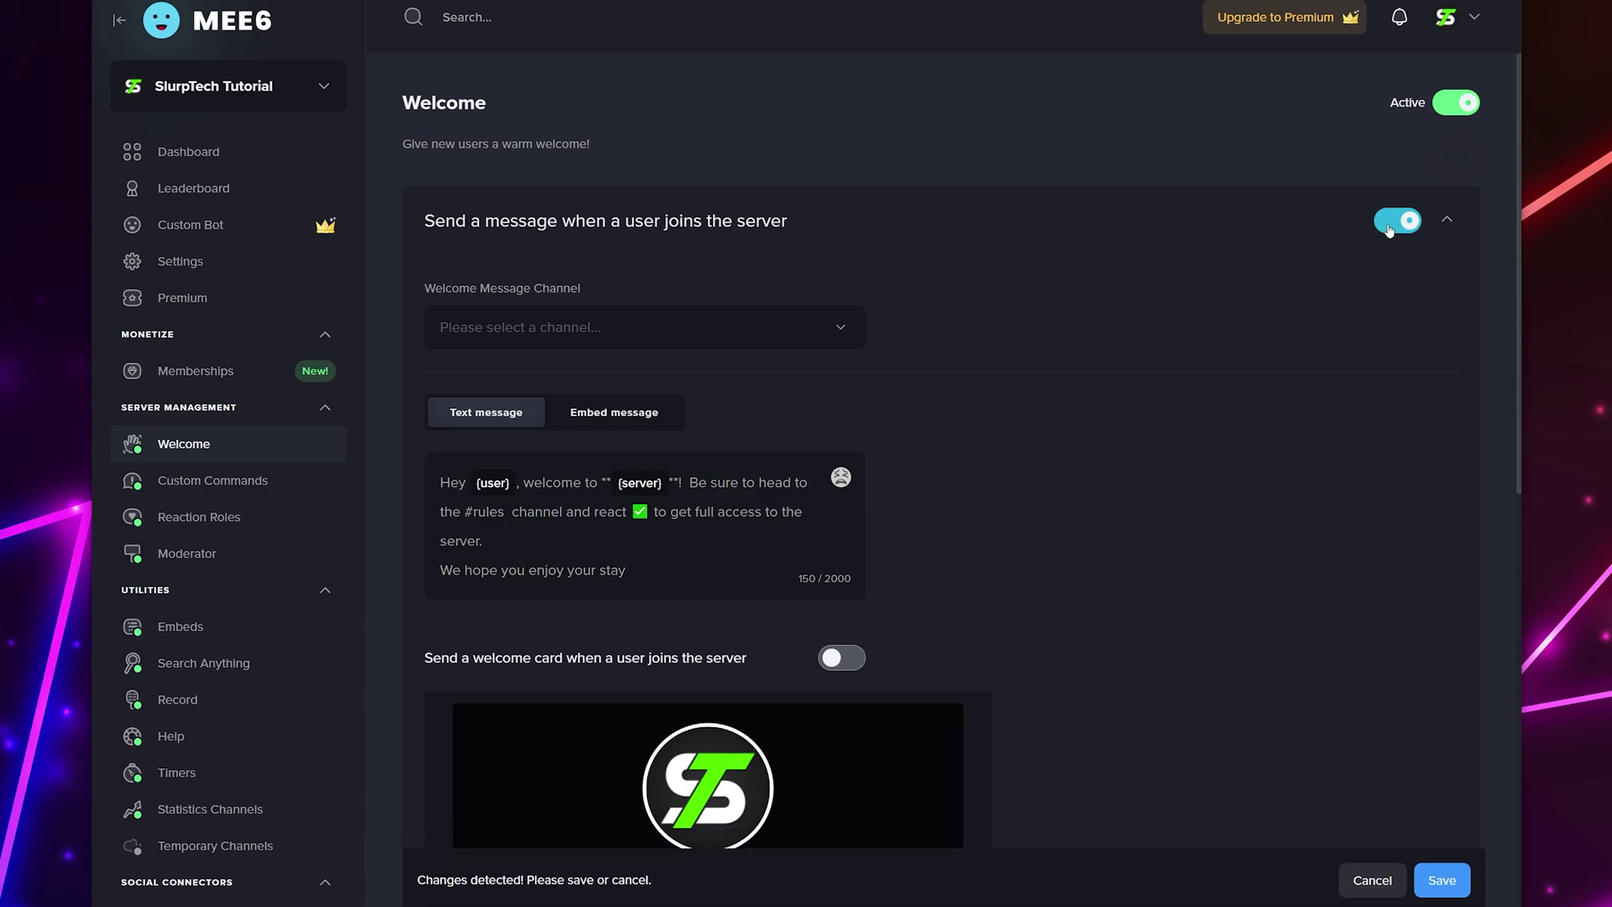
scroll(838, 219, down, 2)
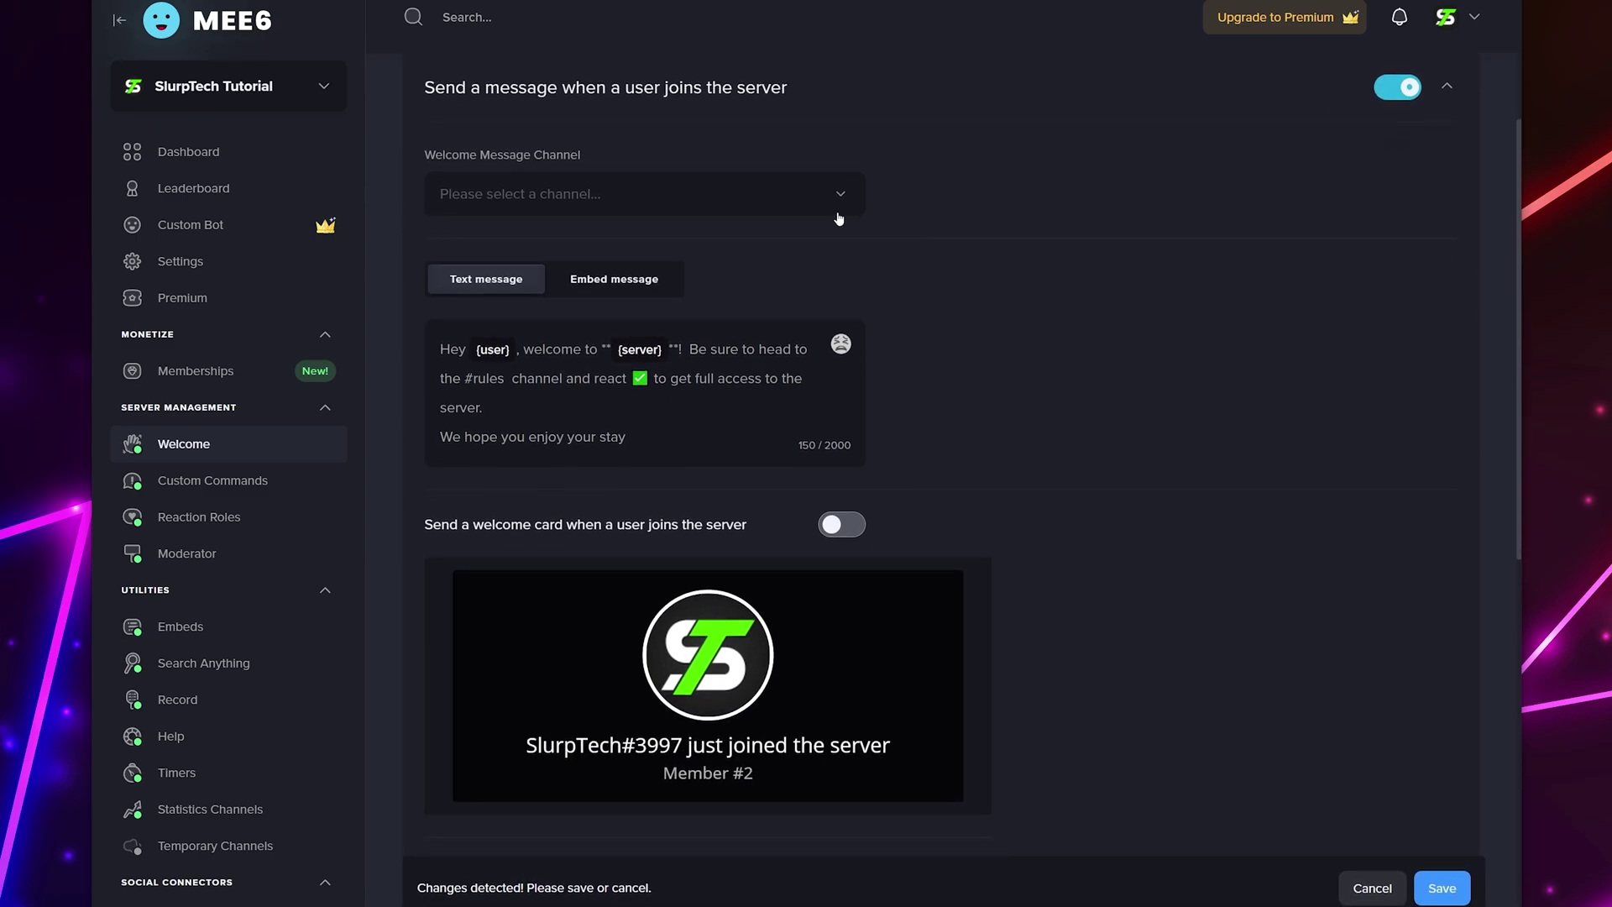
click(635, 205)
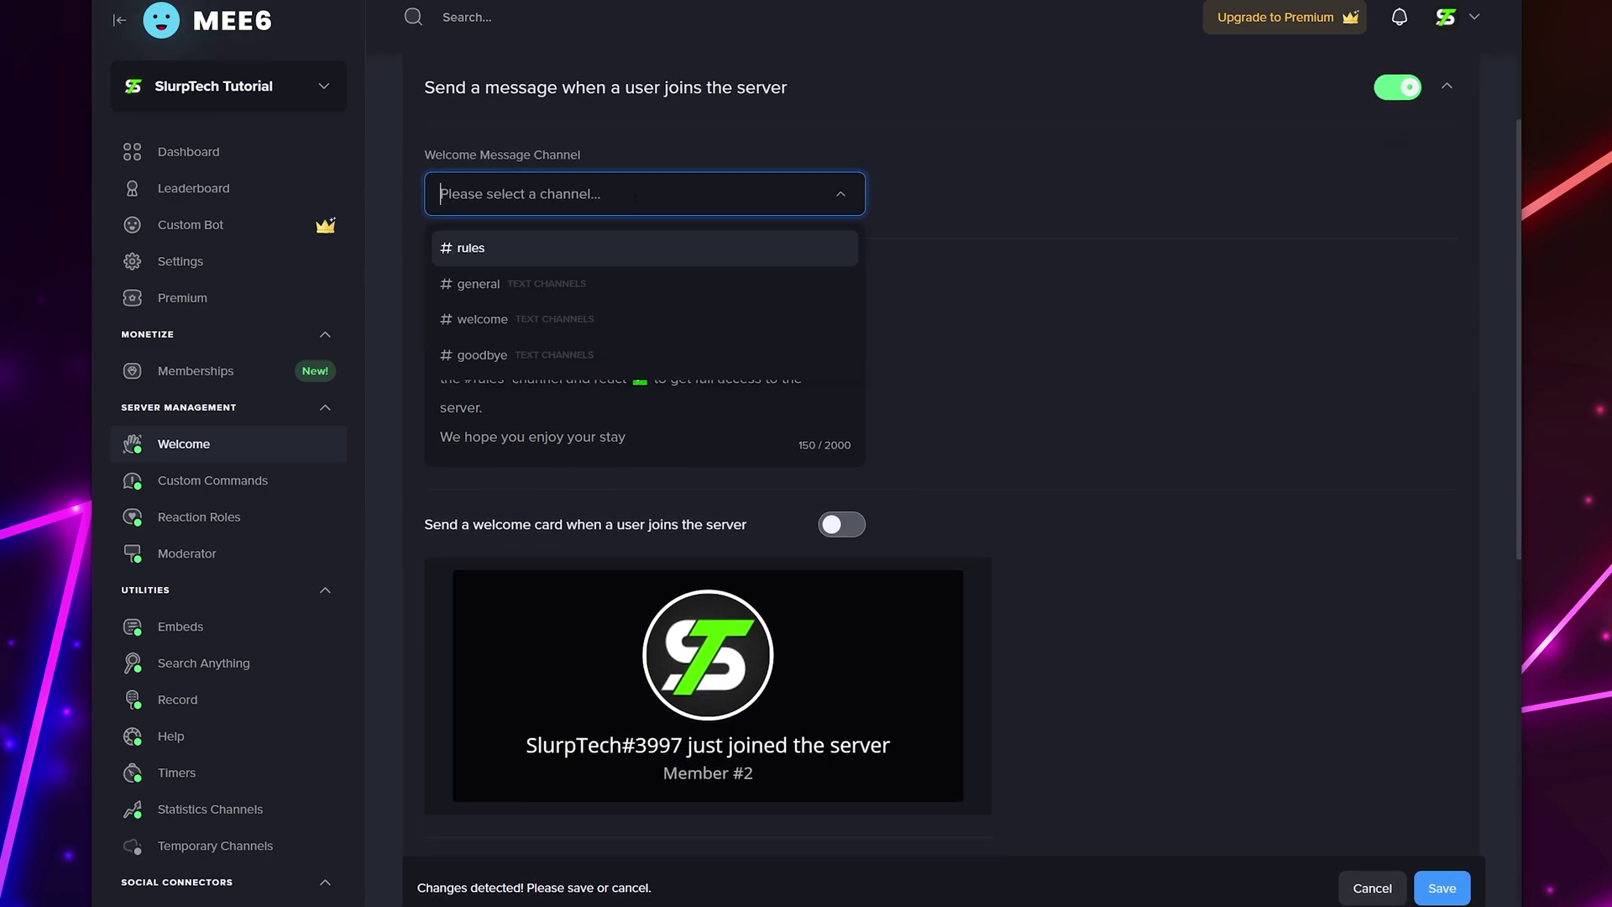
click(515, 326)
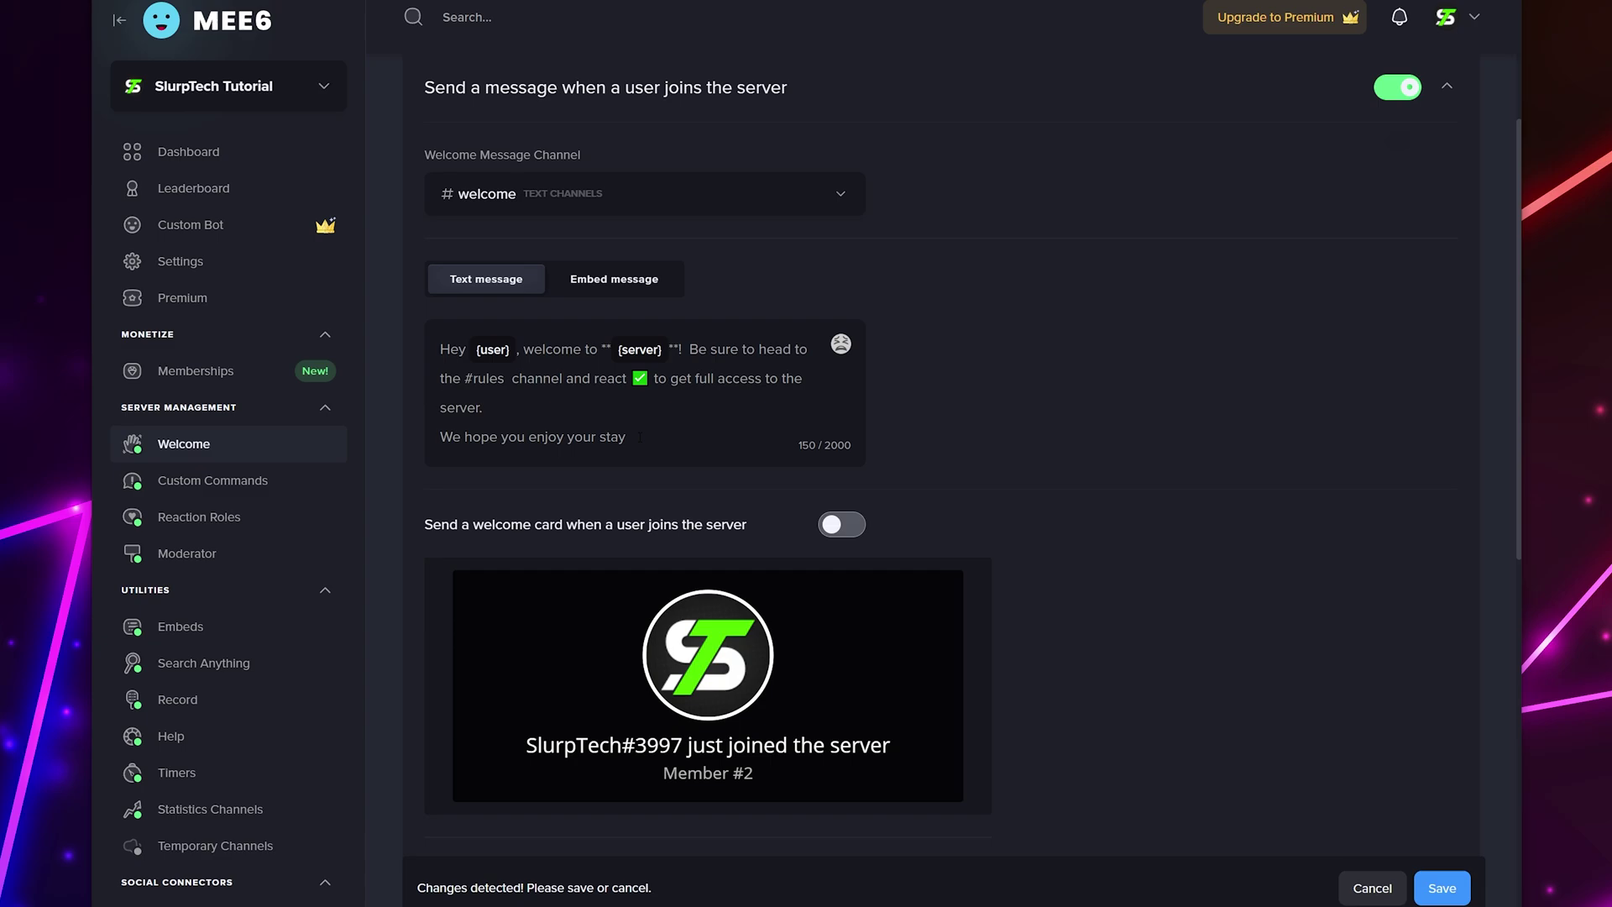
Step: Add a #rules channel mention after 'server.' in the join greeting text
mouse_move(648, 436)
mouse_down()
mouse_move(428, 405)
mouse_move(414, 337)
mouse_move(731, 378)
mouse_move(484, 408)
mouse_move(639, 436)
mouse_up()
click(640, 435)
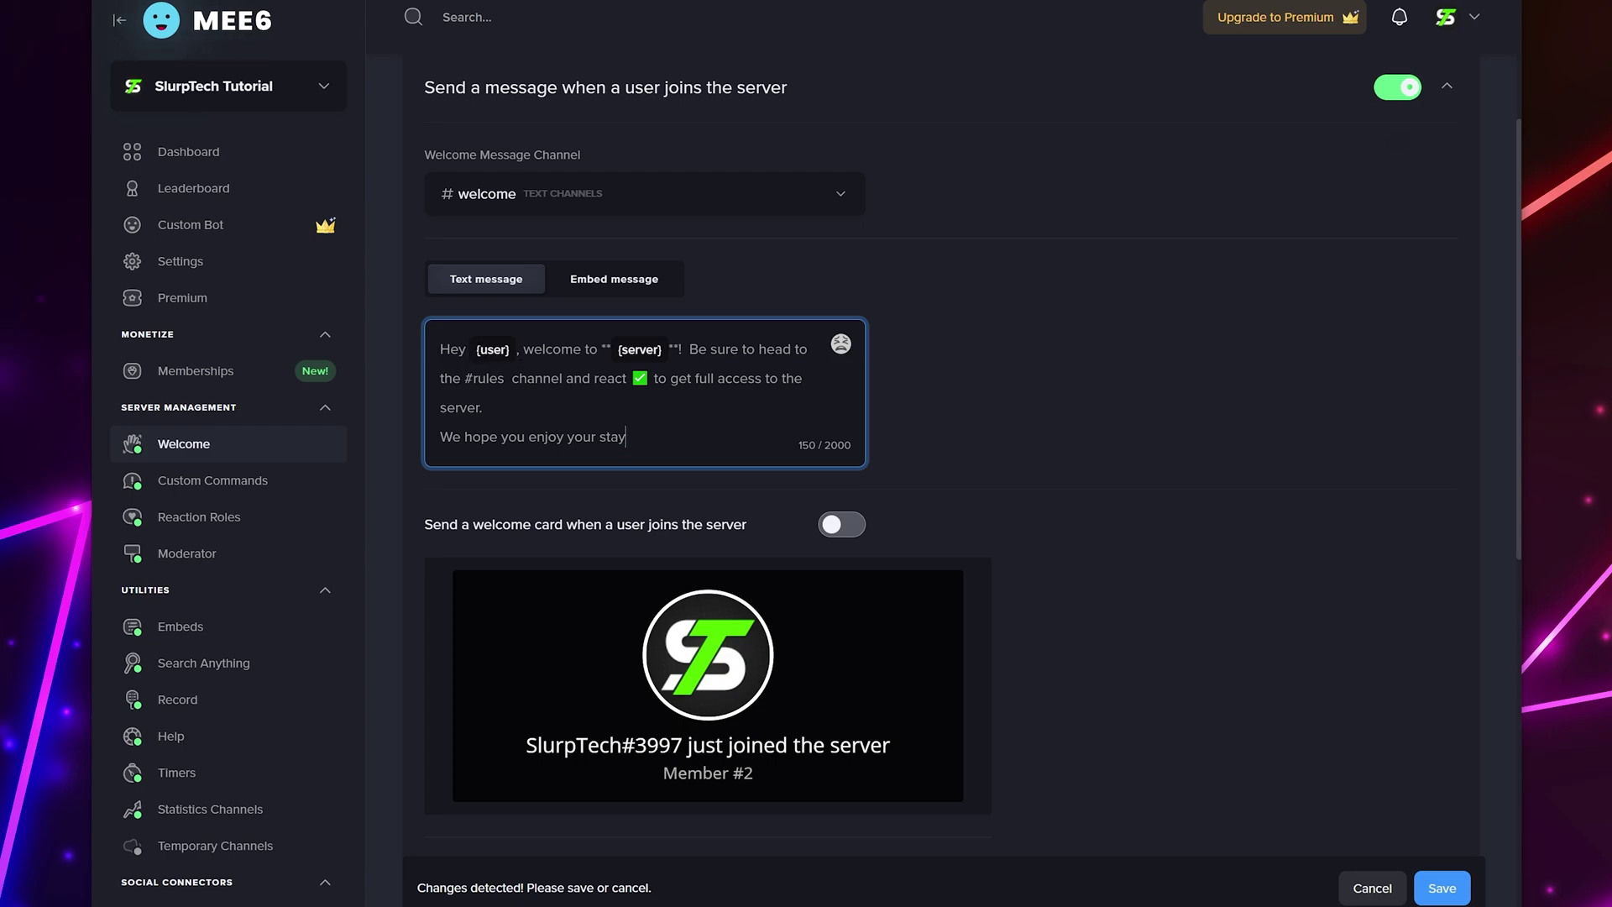
double_click(477, 351)
click(512, 356)
double_click(666, 353)
click(678, 378)
drag(440, 378, 804, 379)
click(733, 409)
text(#r)
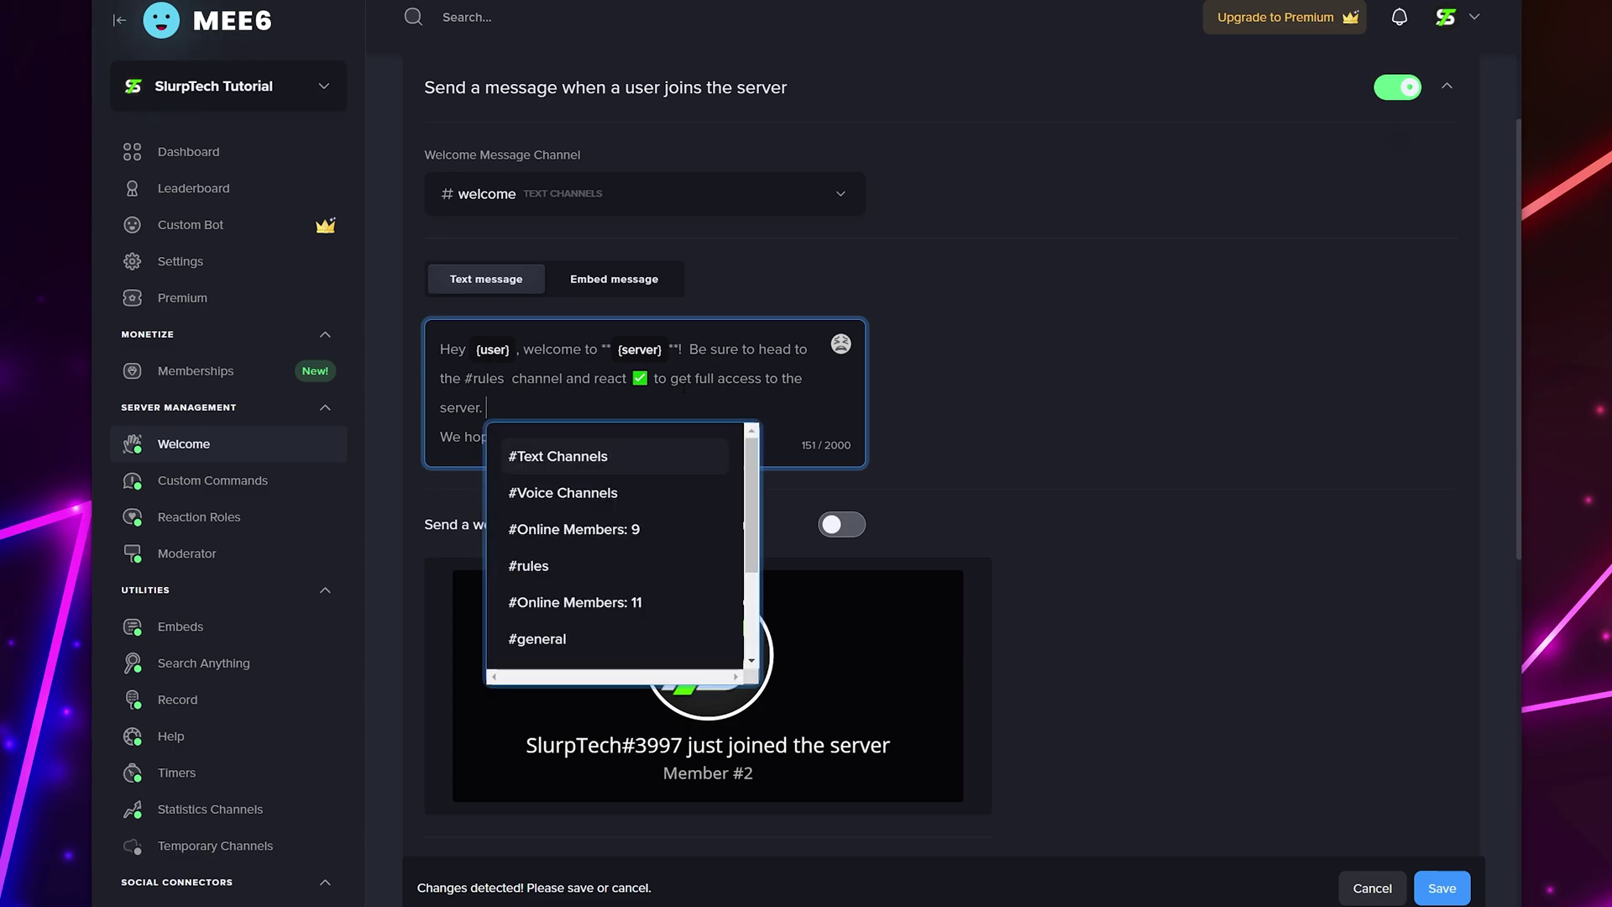
text(u)
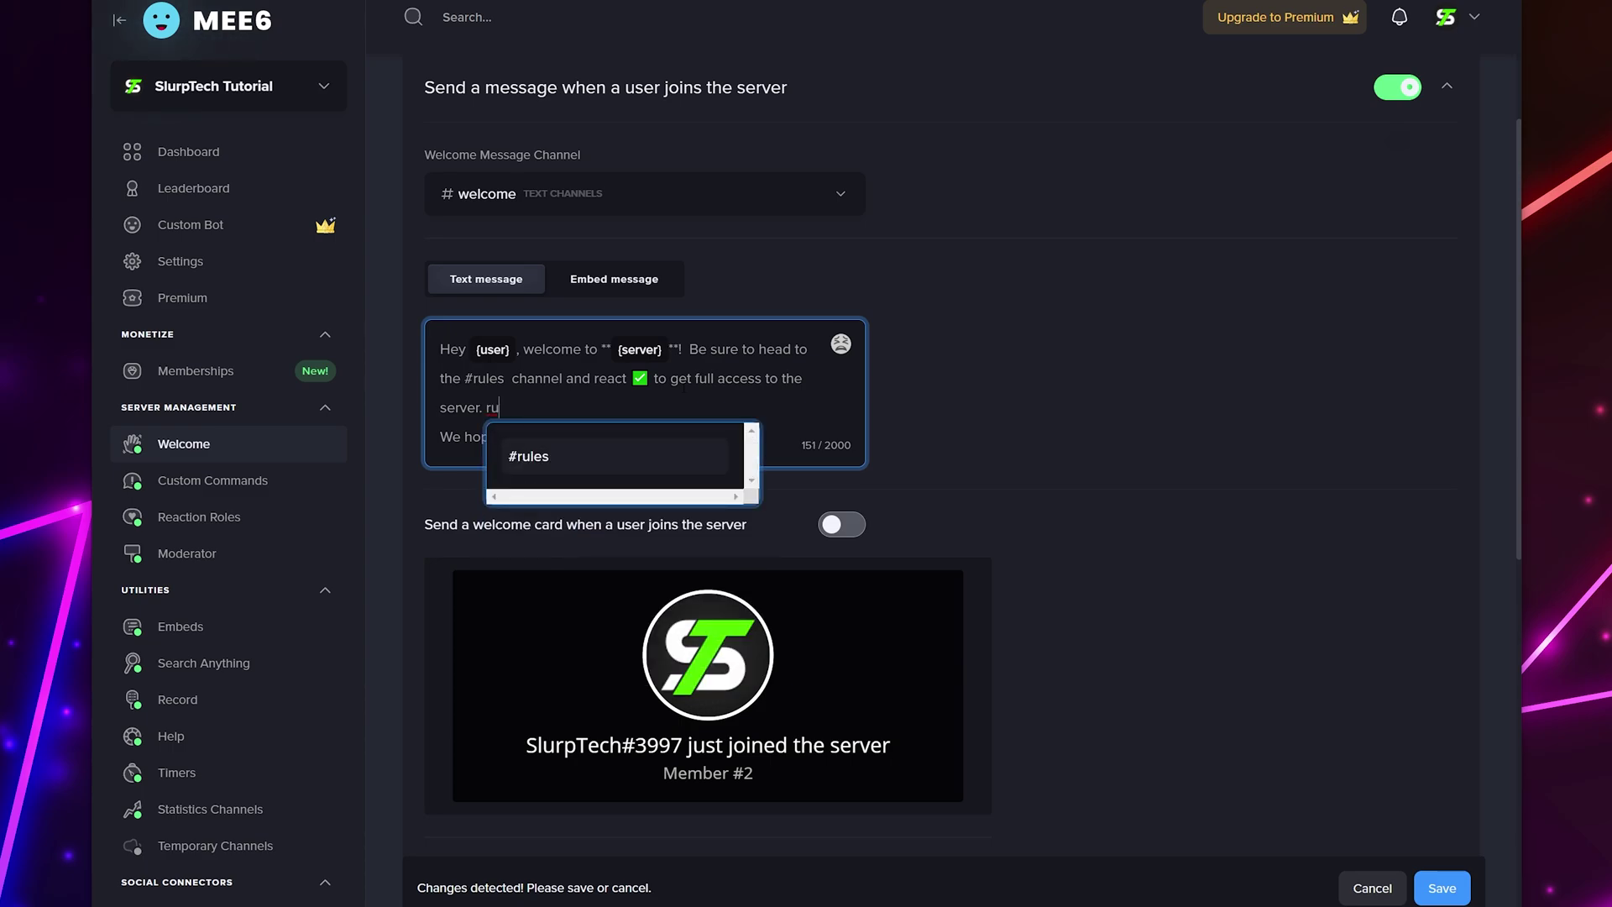
click(543, 461)
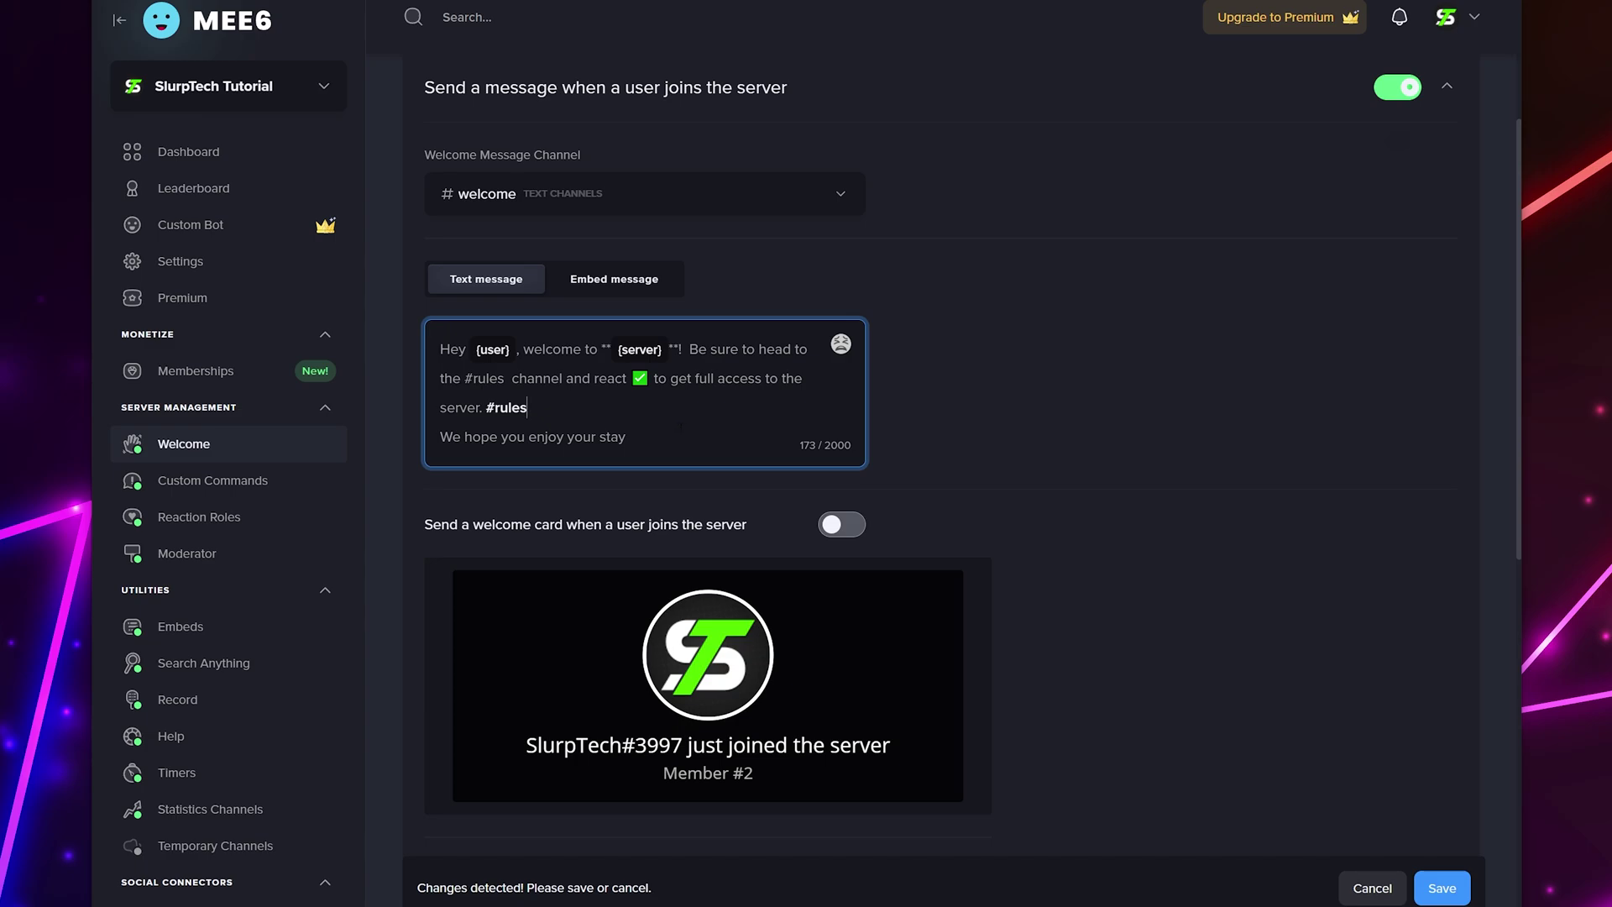
Step: Leave the welcome card off, save the join-message settings, and collapse that section
scroll(845, 424, down, 2)
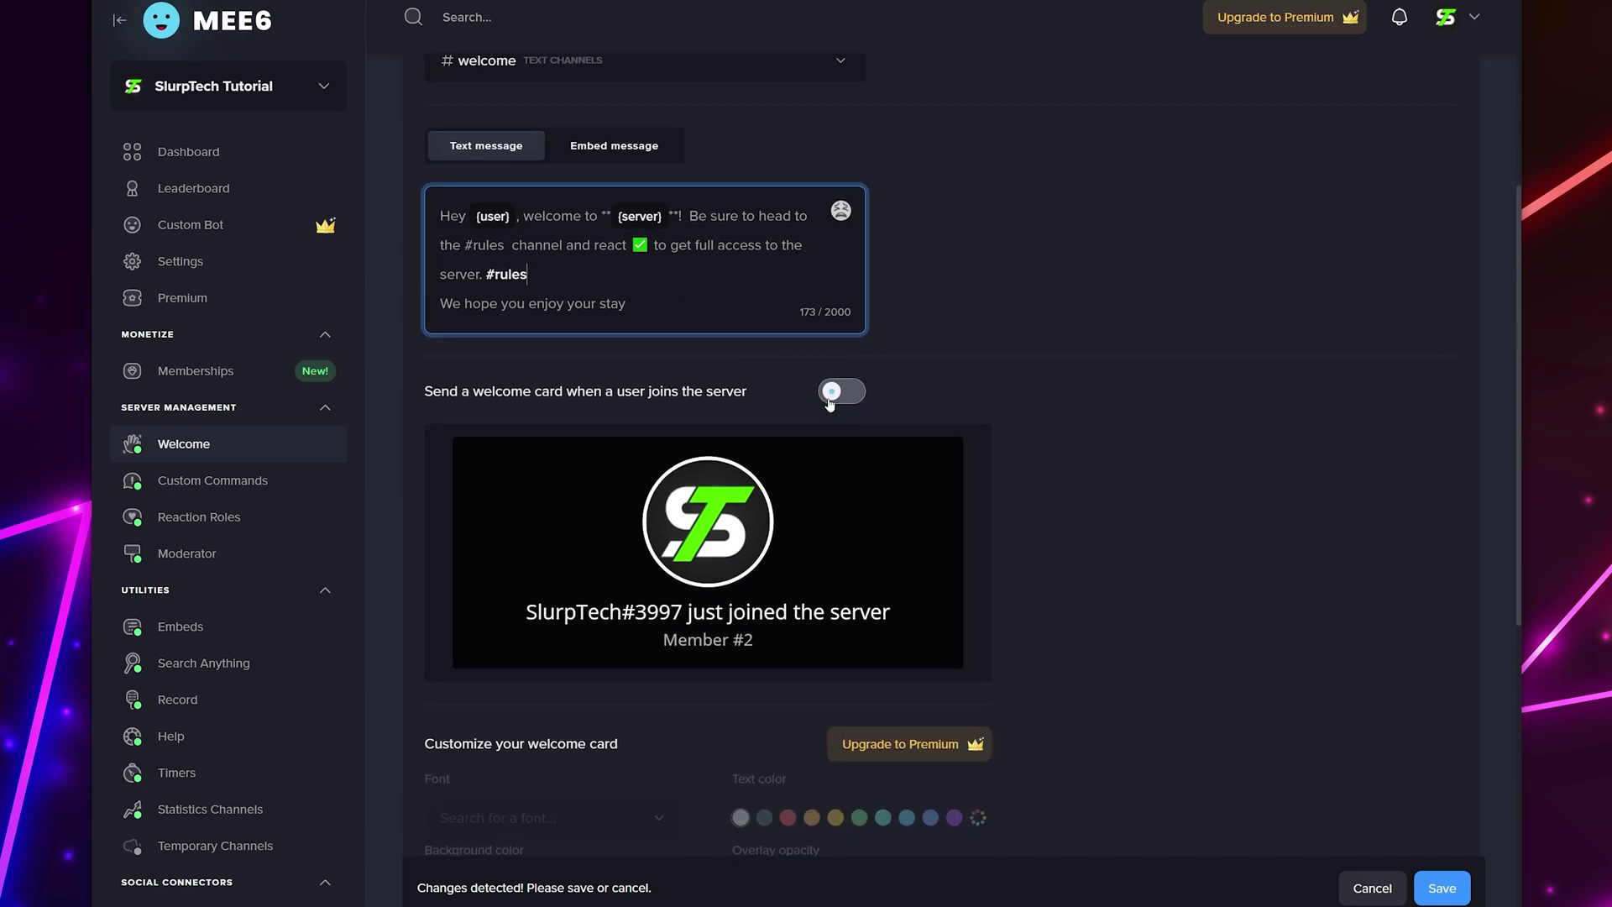
click(831, 394)
click(833, 395)
scroll(1031, 410, down, 2)
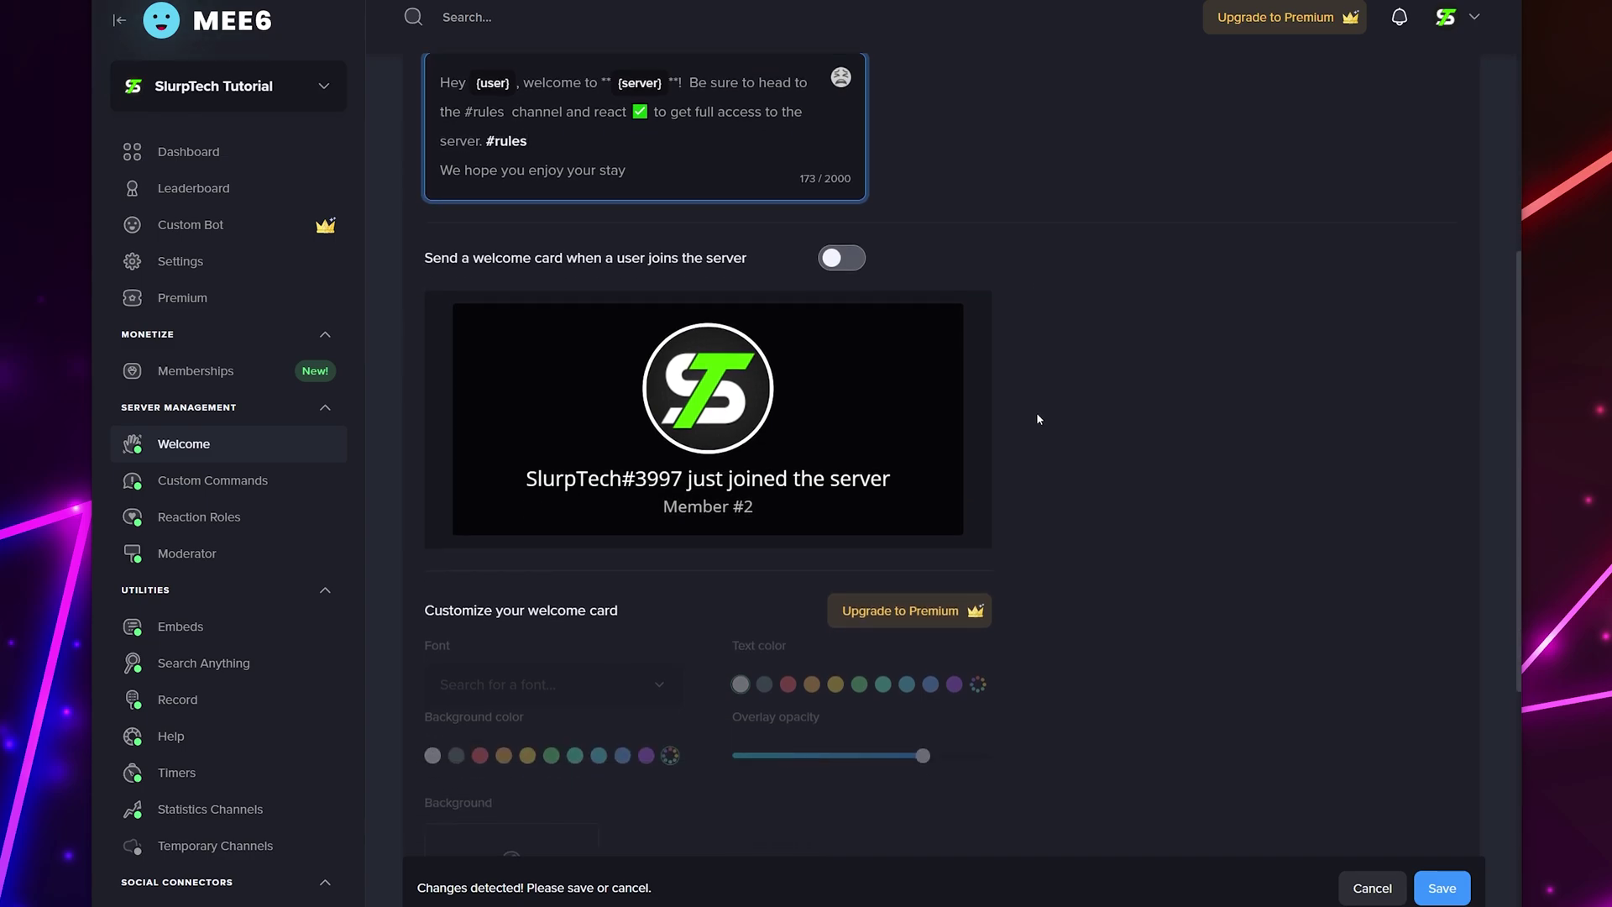
scroll(1052, 422, down, 6)
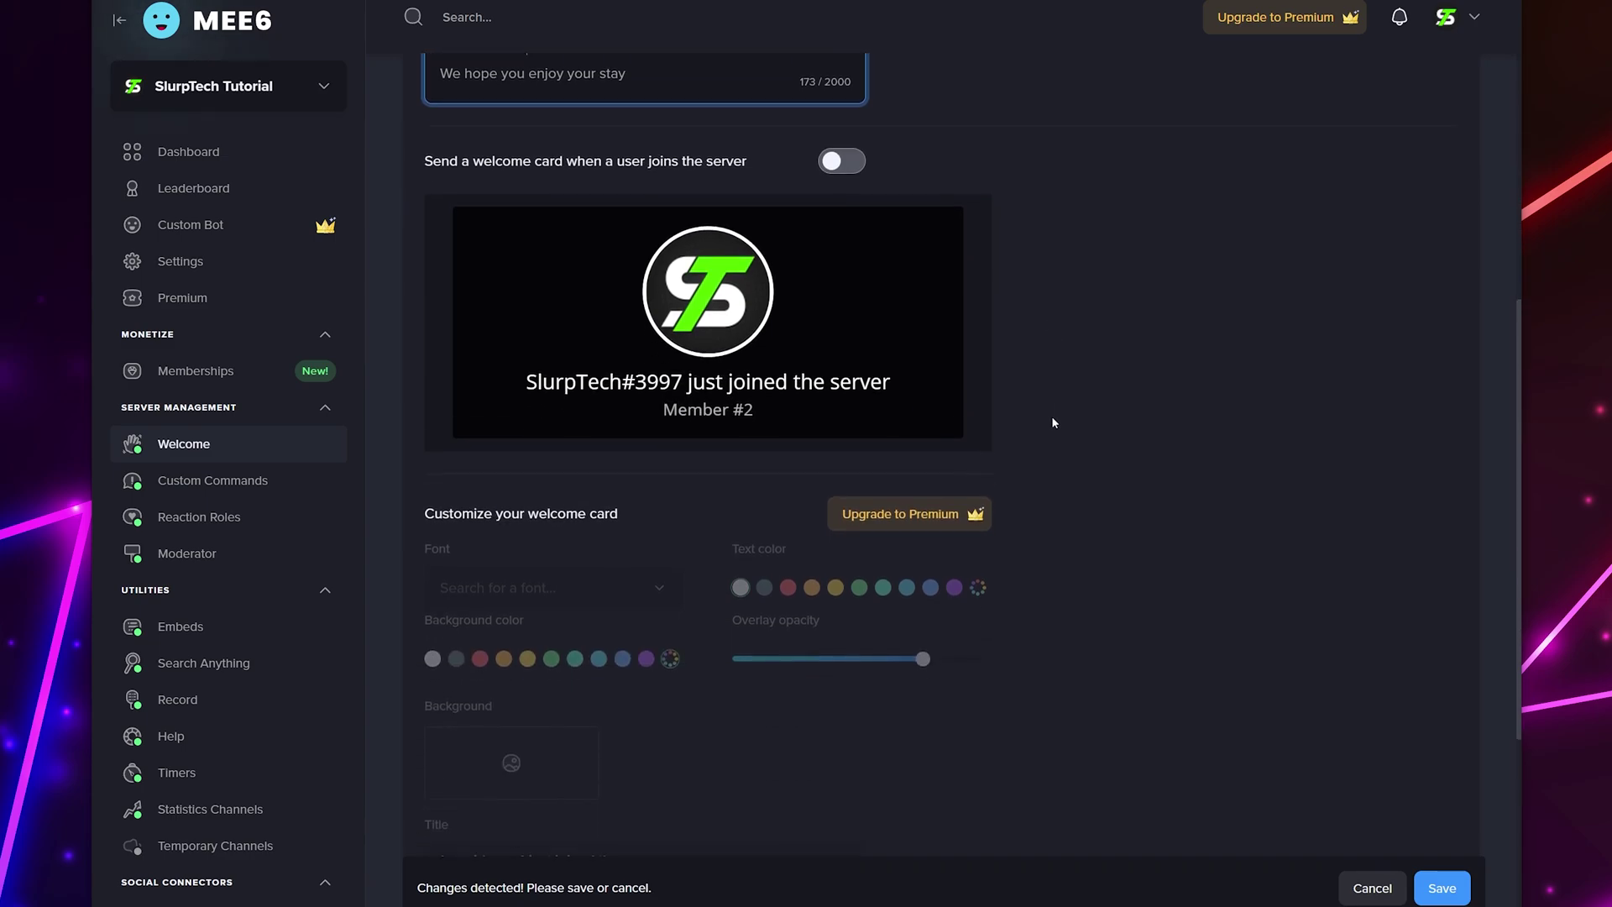
click(1427, 883)
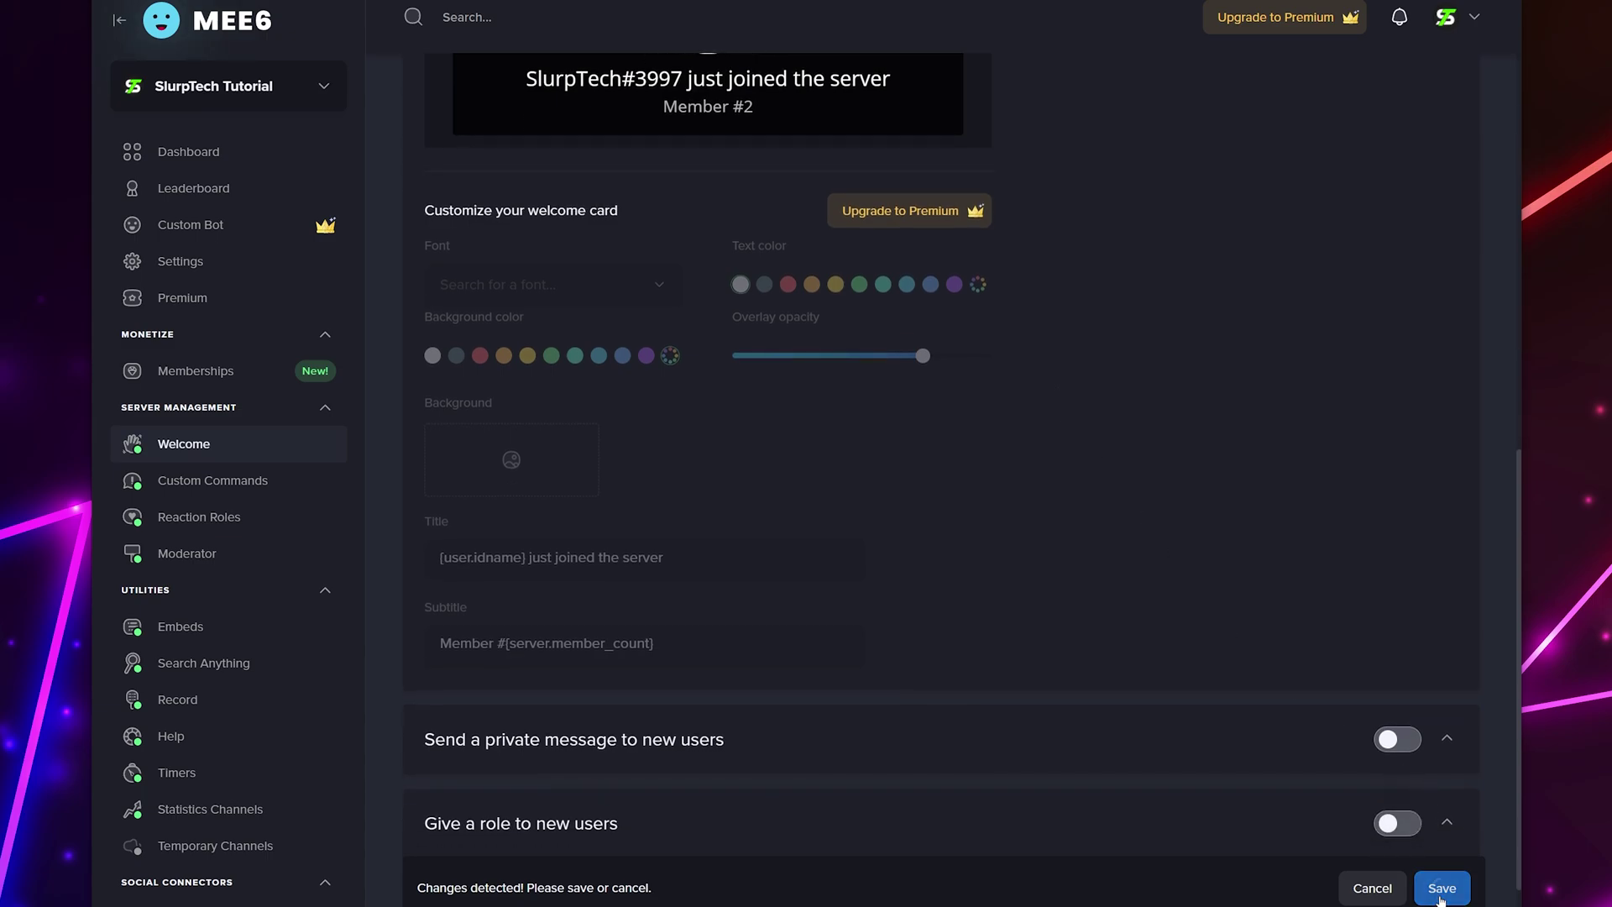
scroll(1178, 547, up, 10)
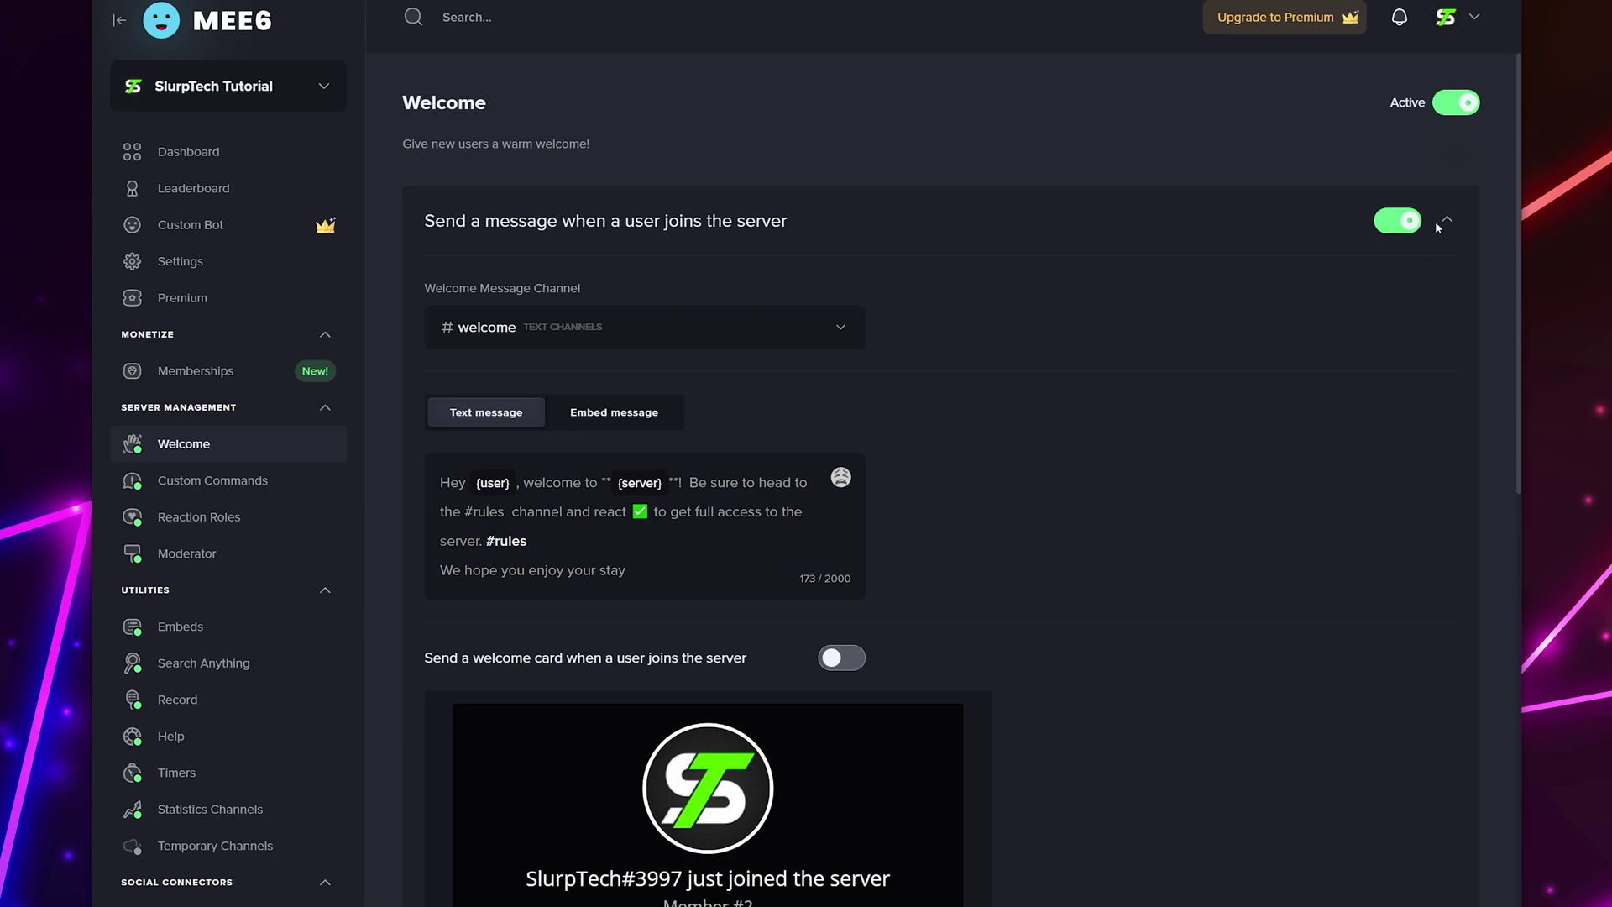
click(1446, 221)
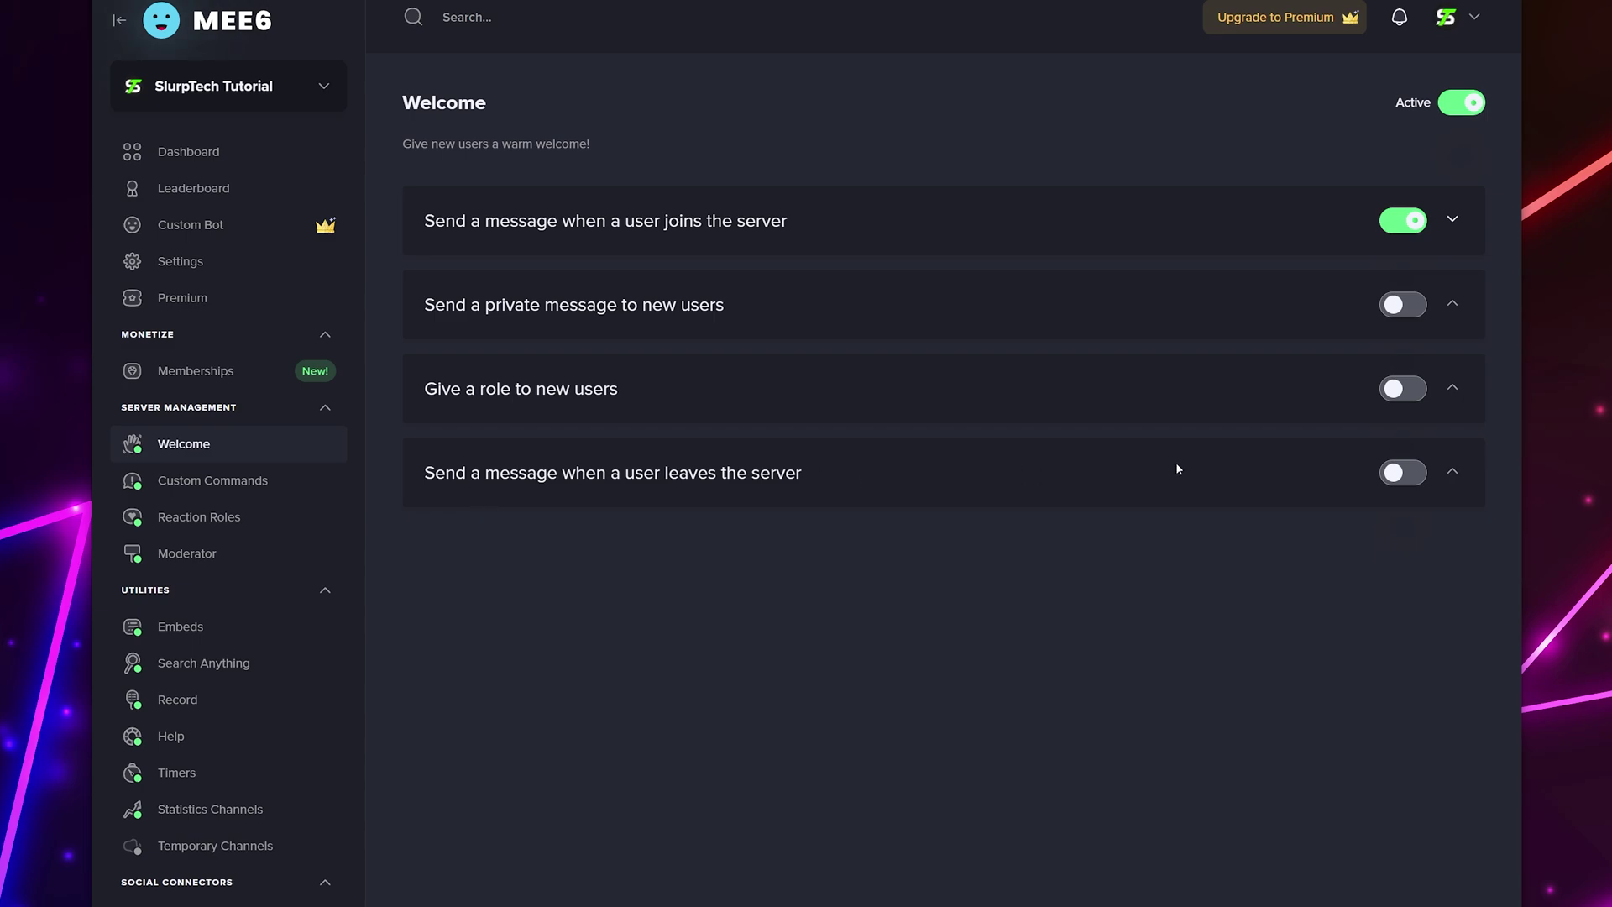
Step: Enable leave messages posting '{user.idname} just left the server' to #goodbye, and save
click(1395, 475)
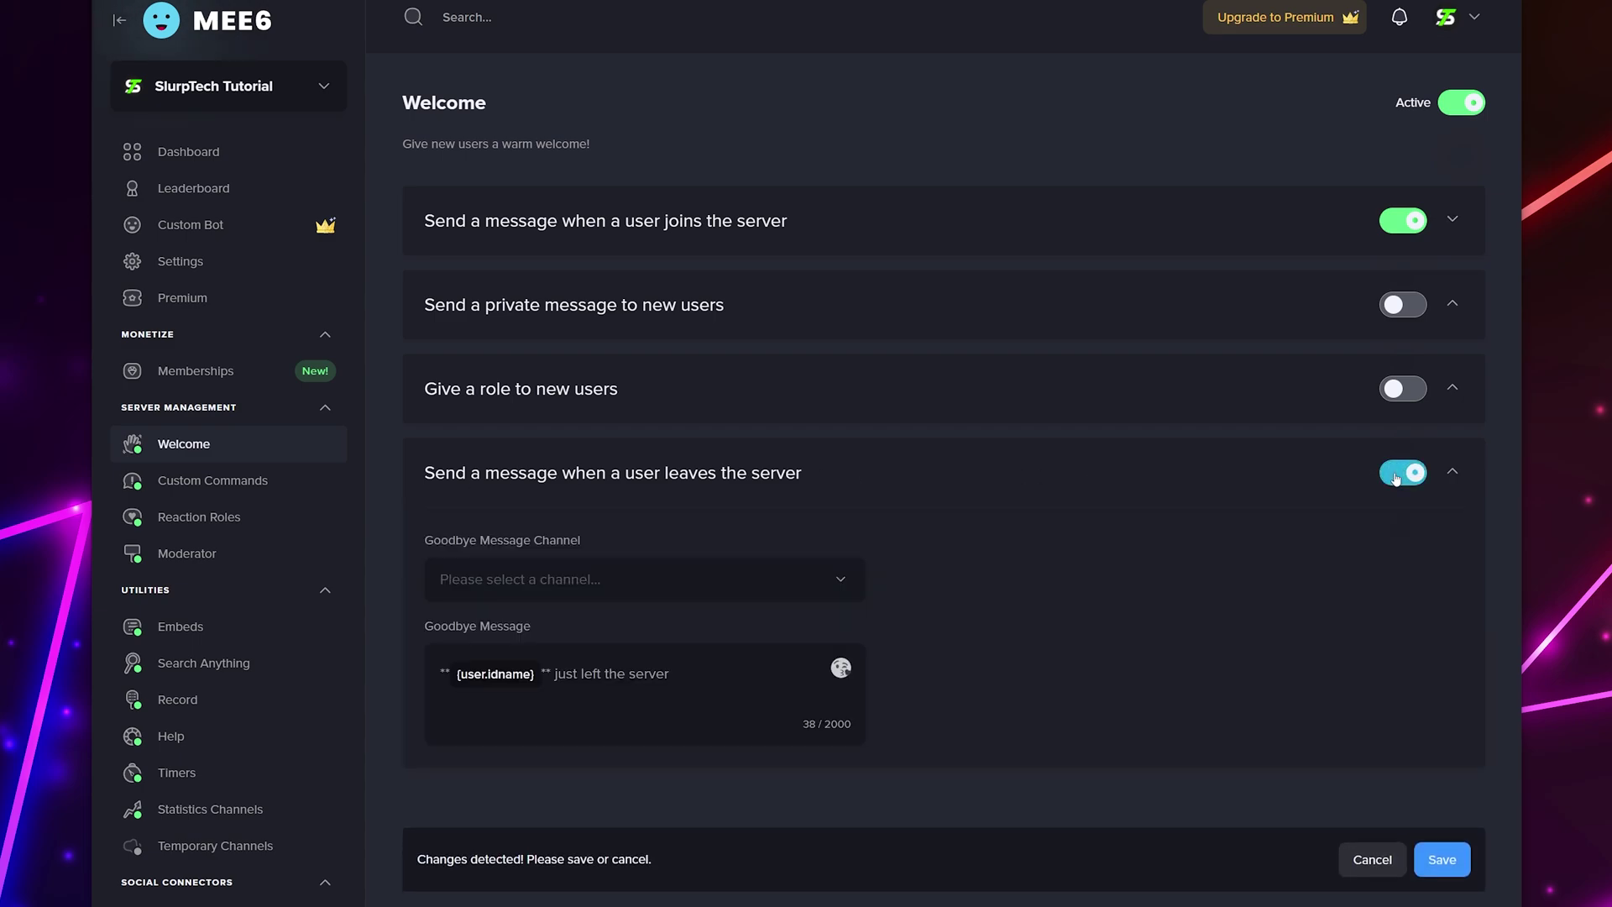
click(743, 579)
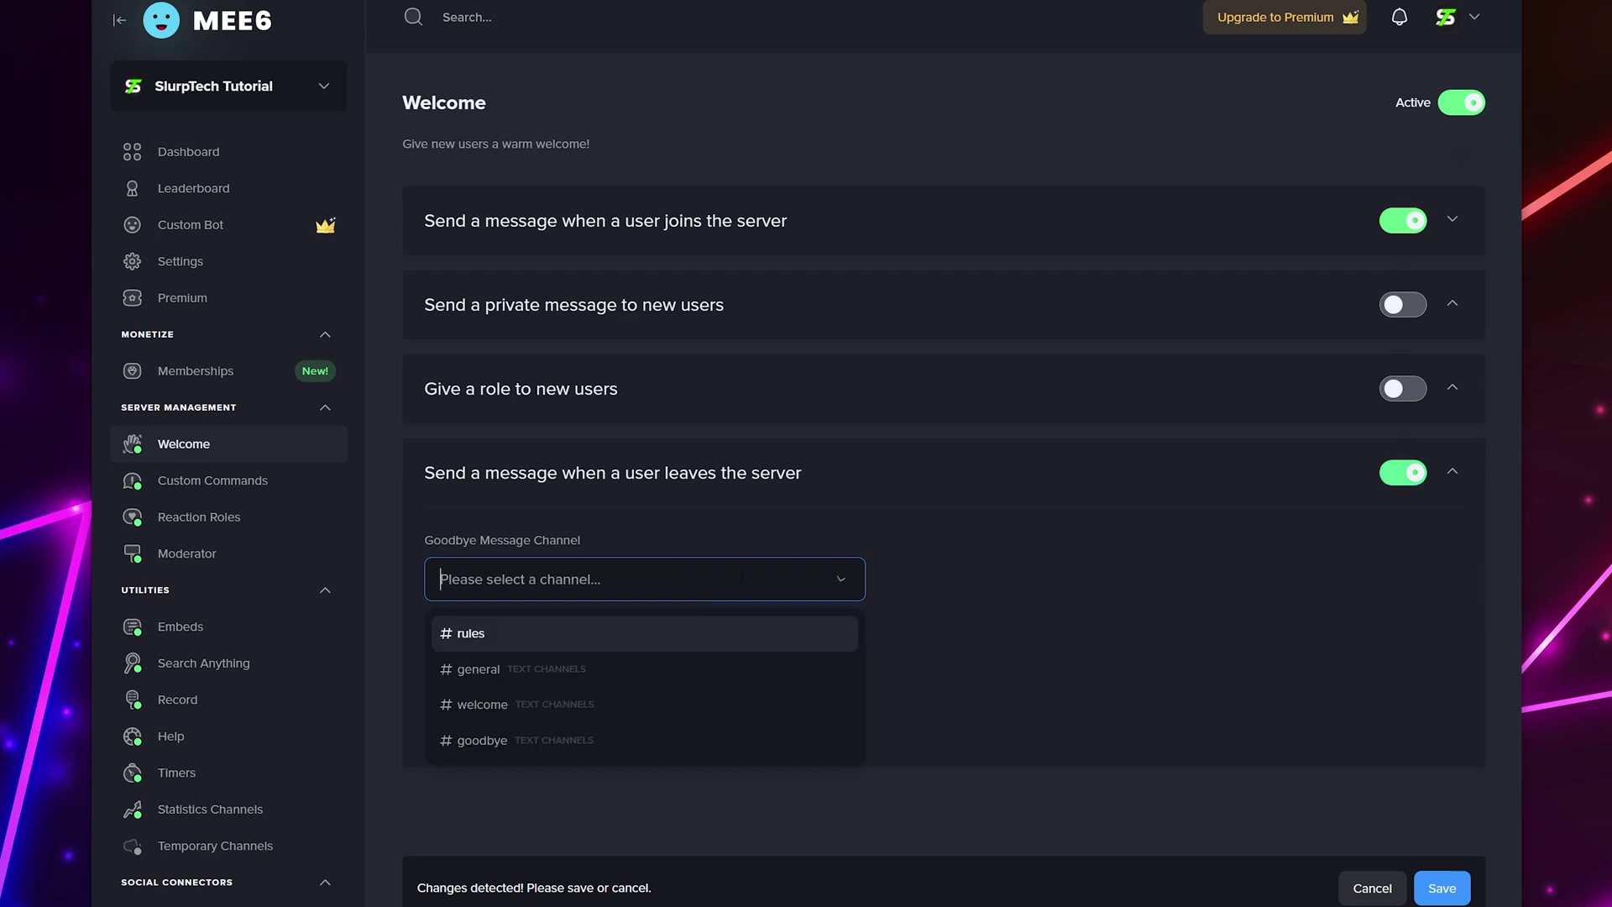
click(501, 744)
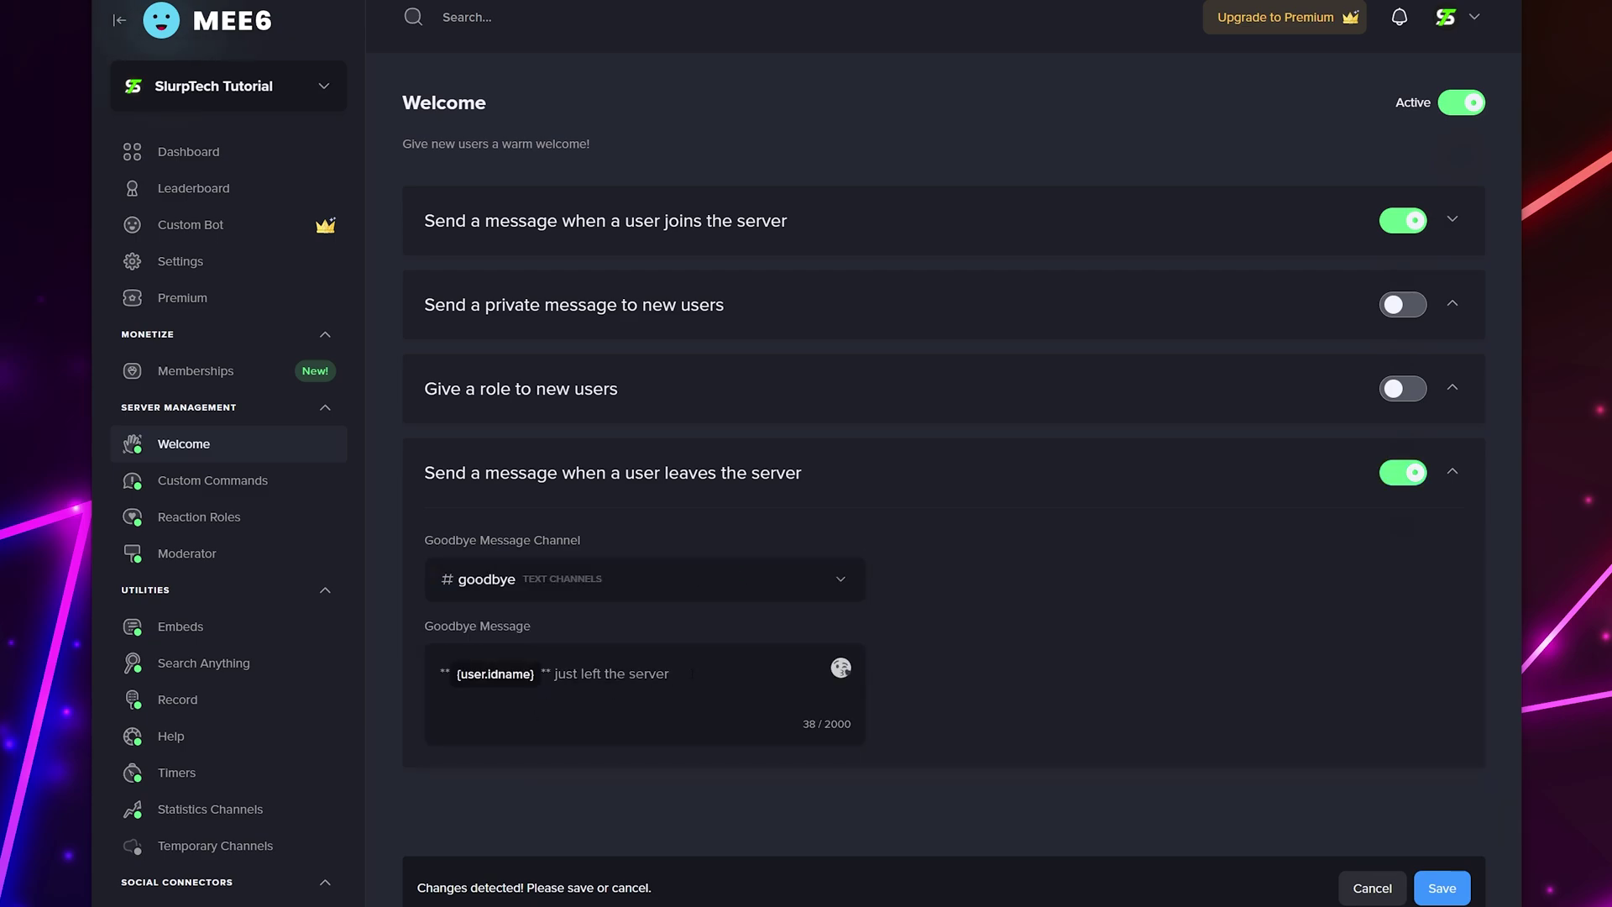
drag(693, 674, 437, 673)
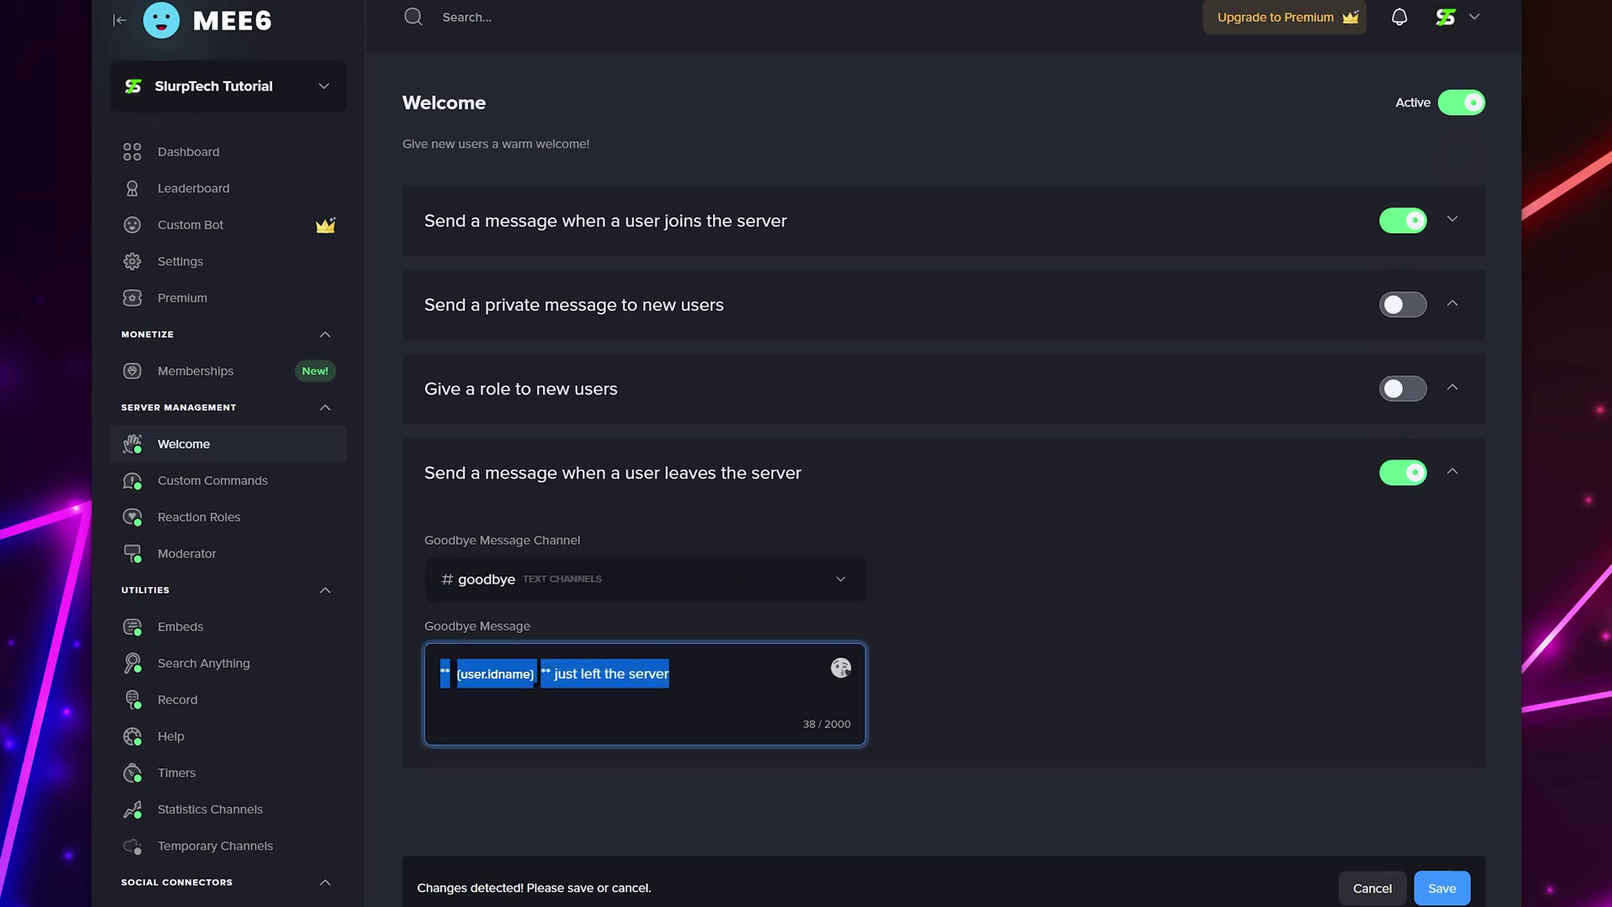
click(687, 674)
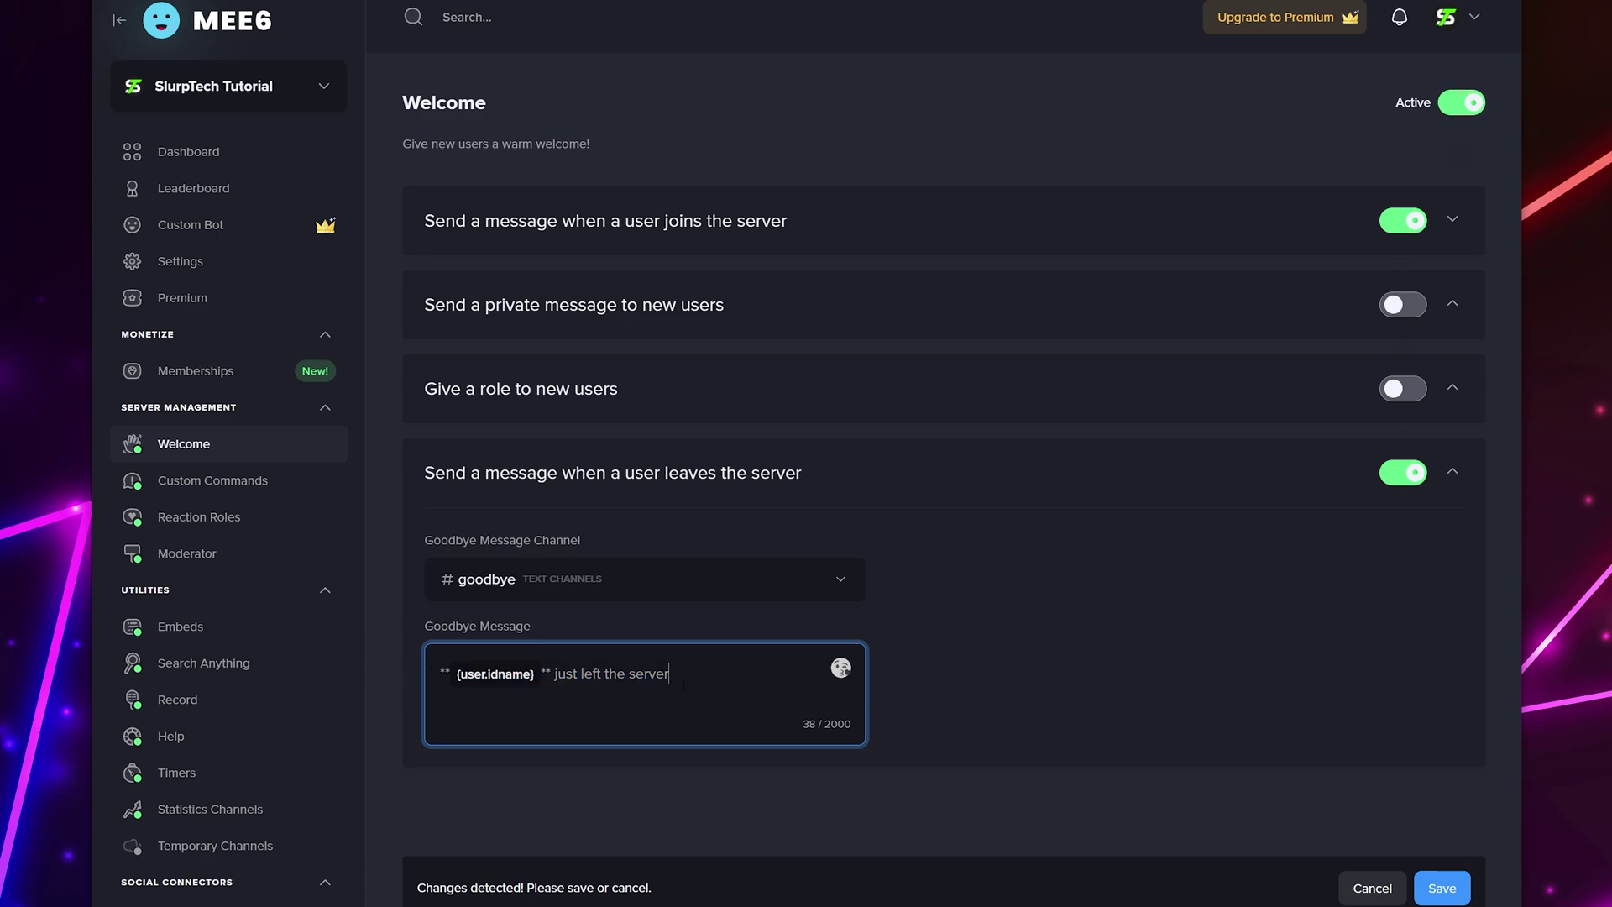
drag(541, 673, 452, 684)
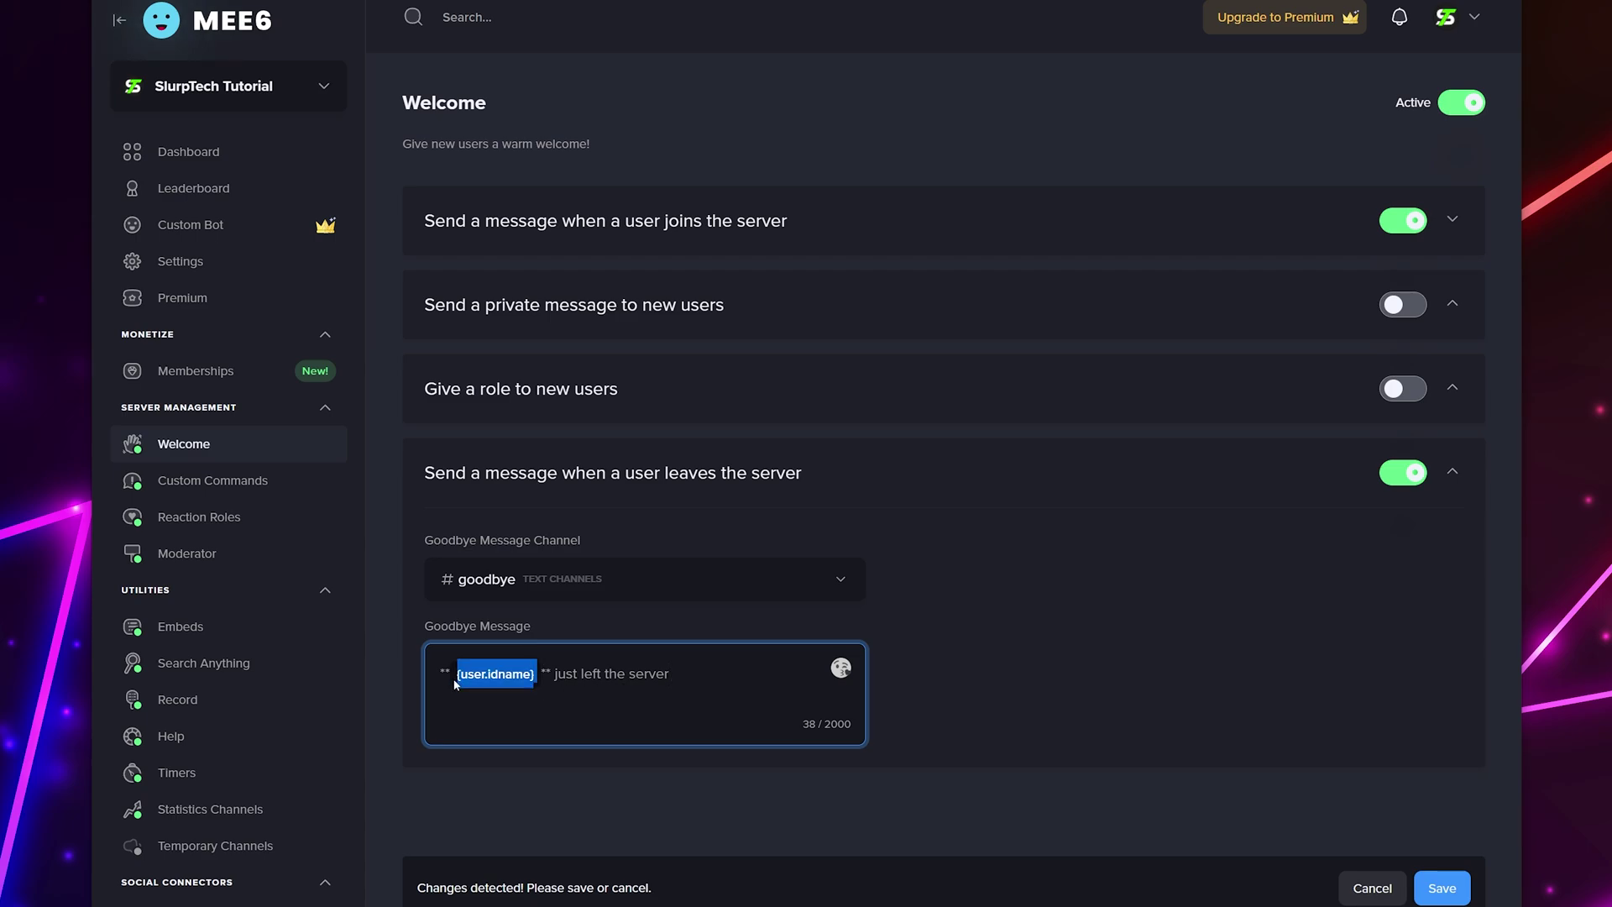
click(689, 686)
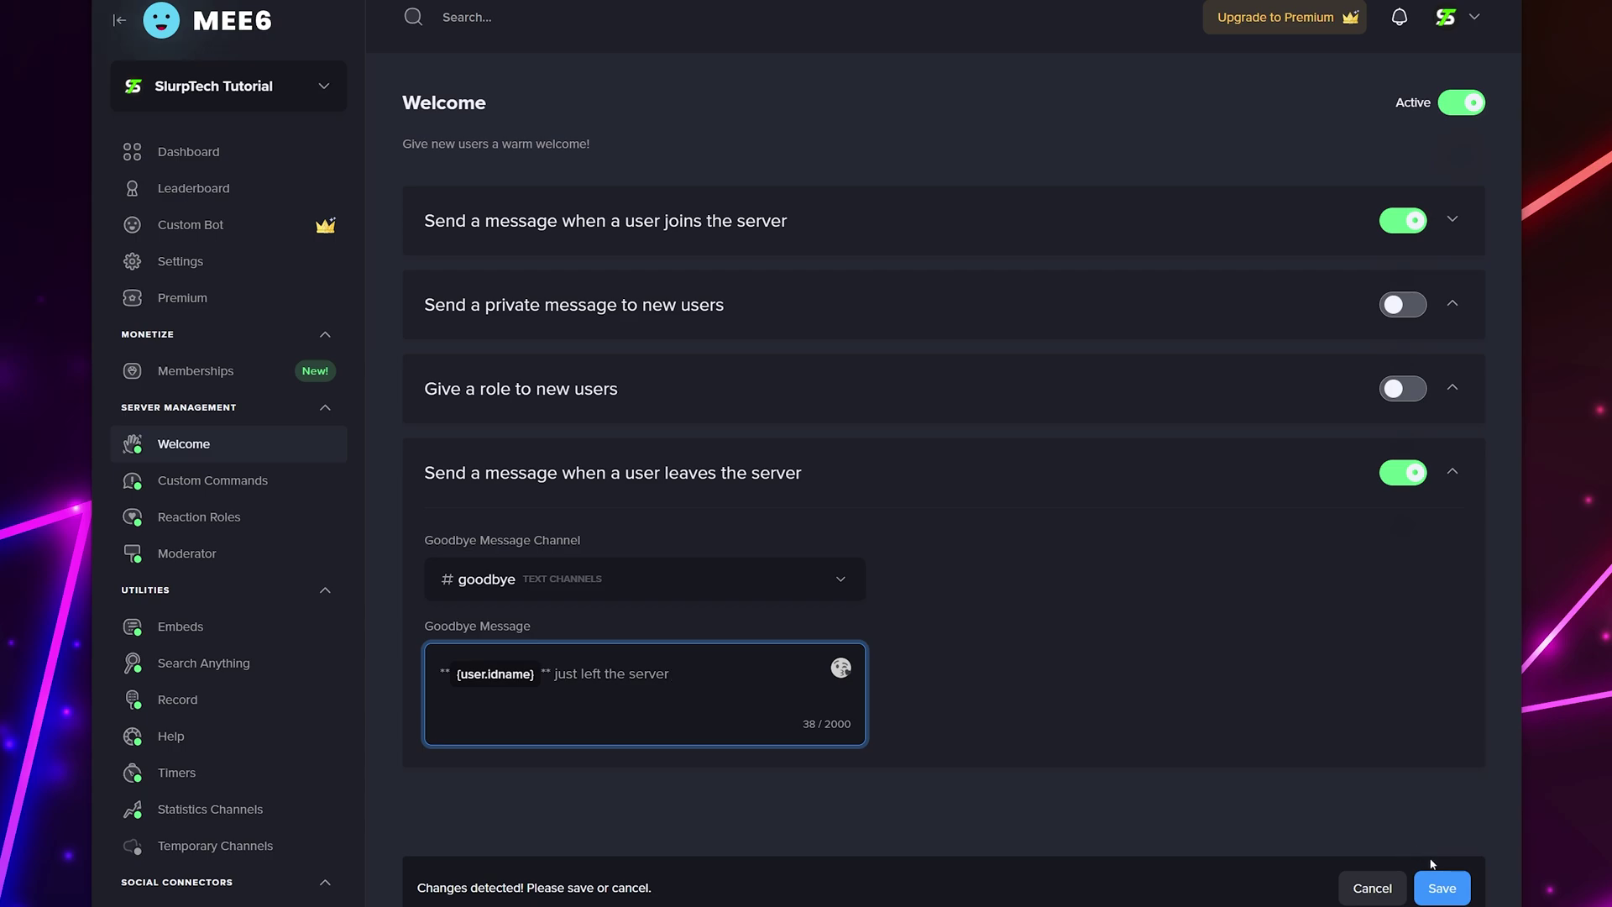
click(1435, 889)
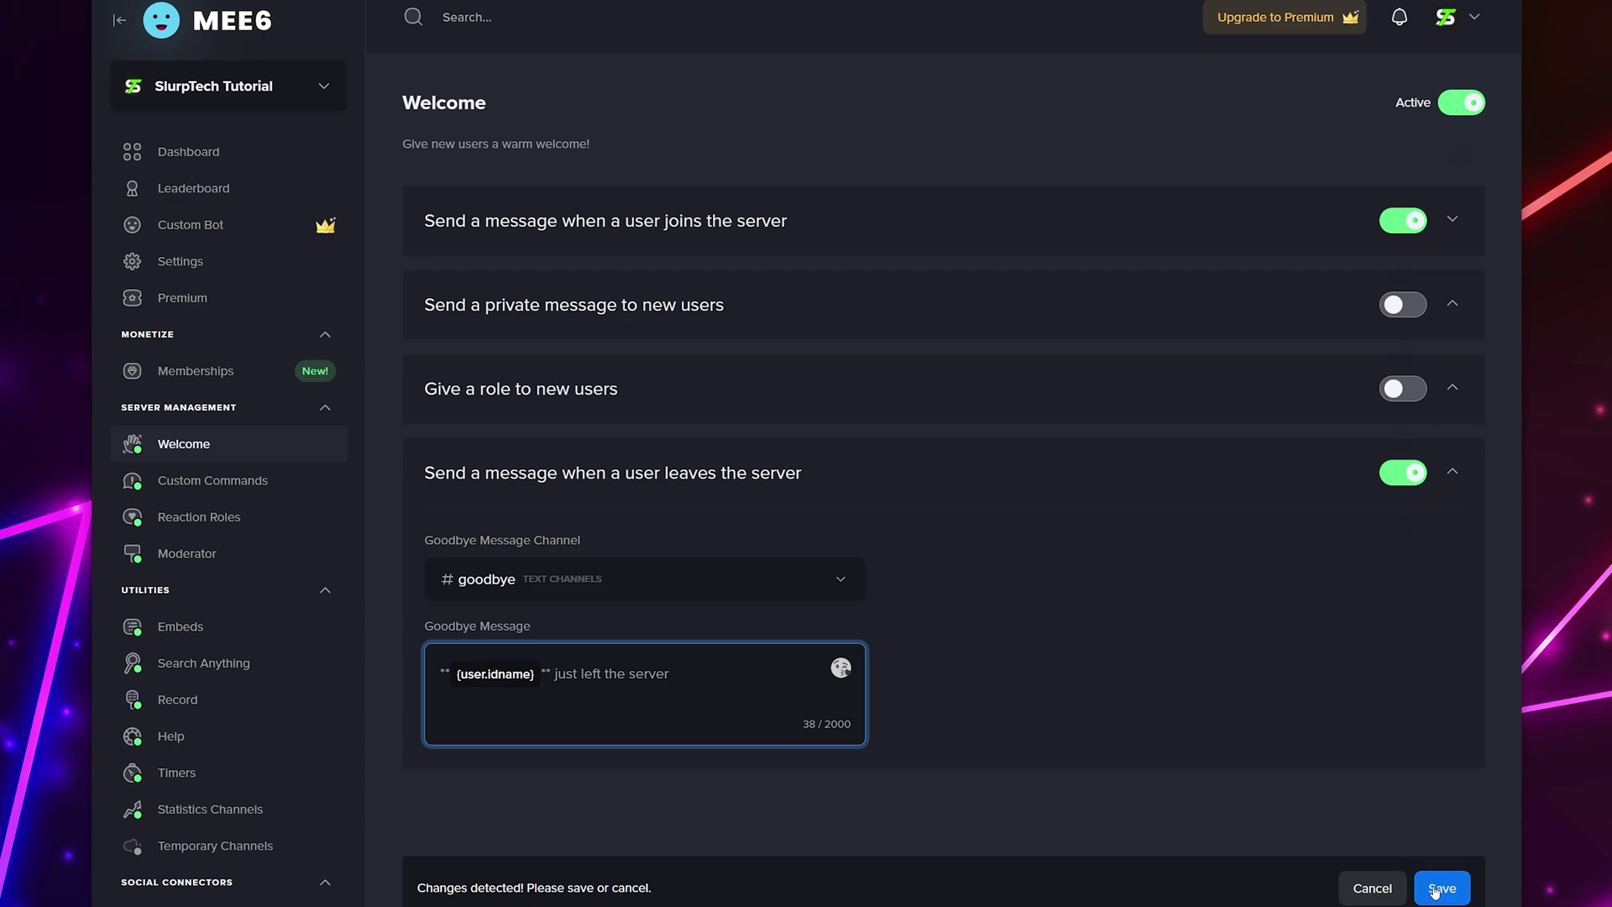